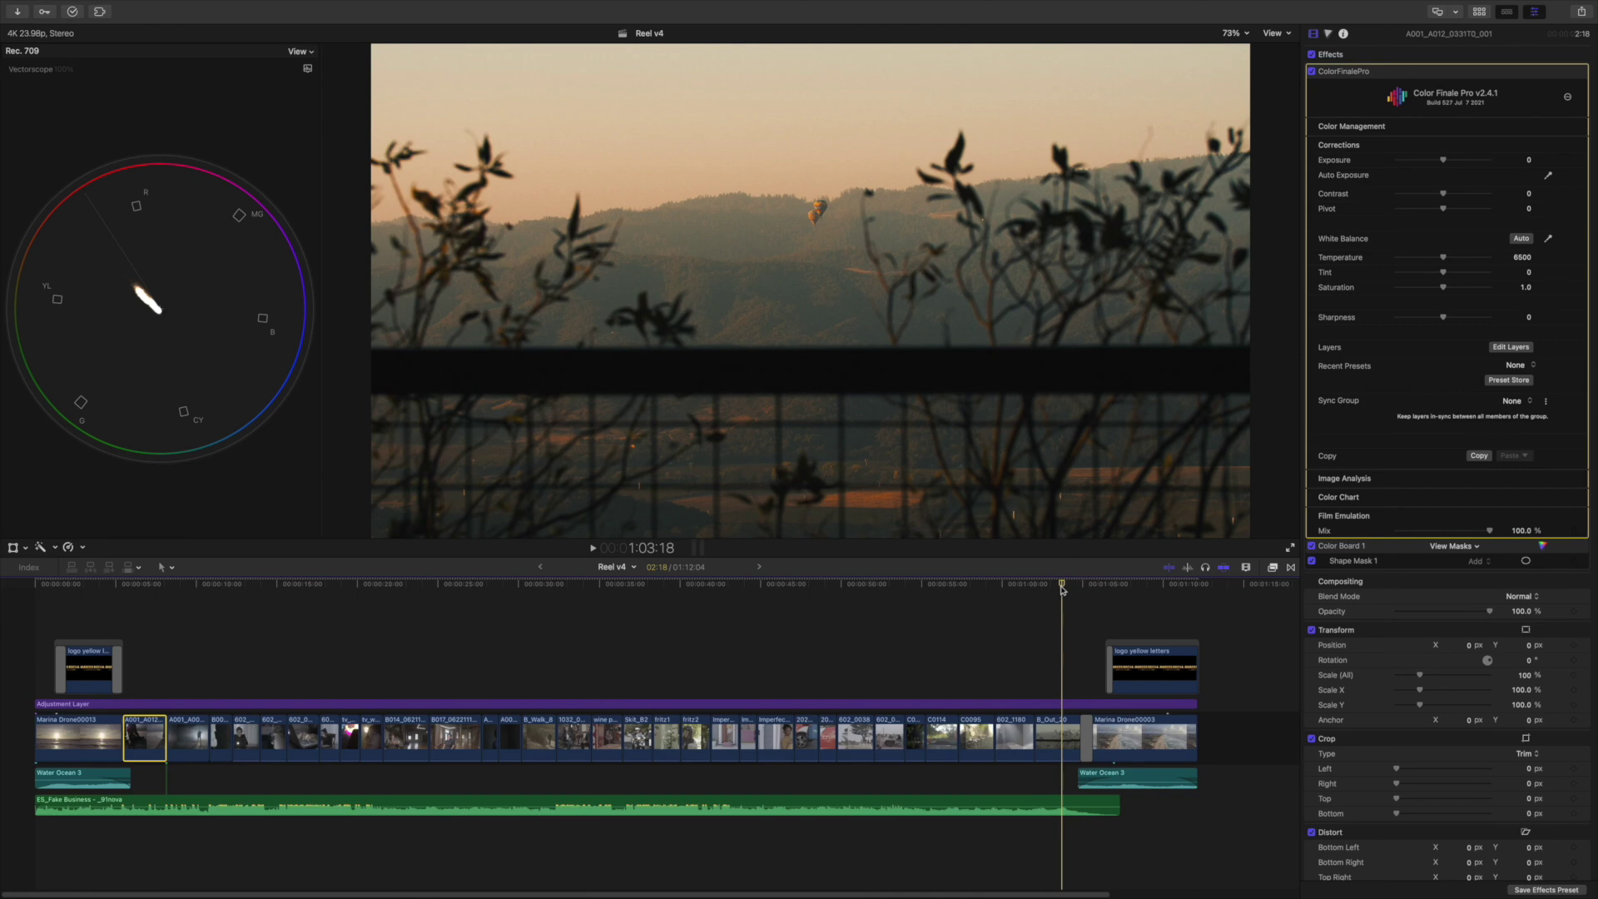
- Drag the playhead back to 7:08 on the RED clip of the shadowed legs
{"action": "left_click_drag", "start_coordinate": [1062, 589], "coordinate": [153, 659]}
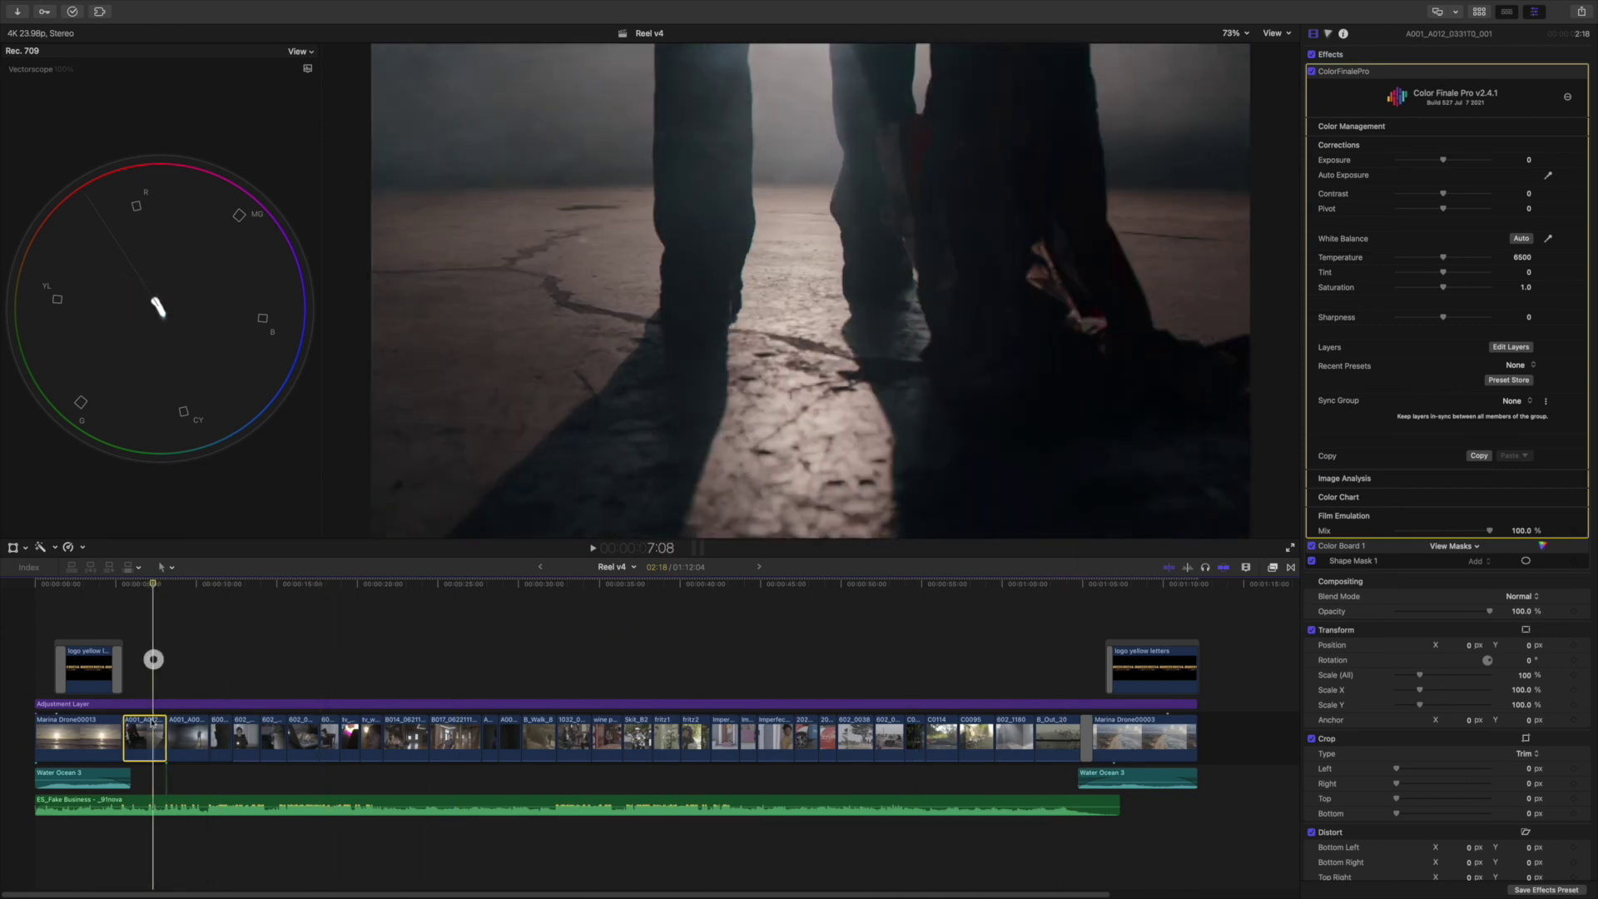
- Show the clip's metadata and bring its RED RAW settings over the viewer centre
{"action": "left_click", "coordinate": [1344, 35]}
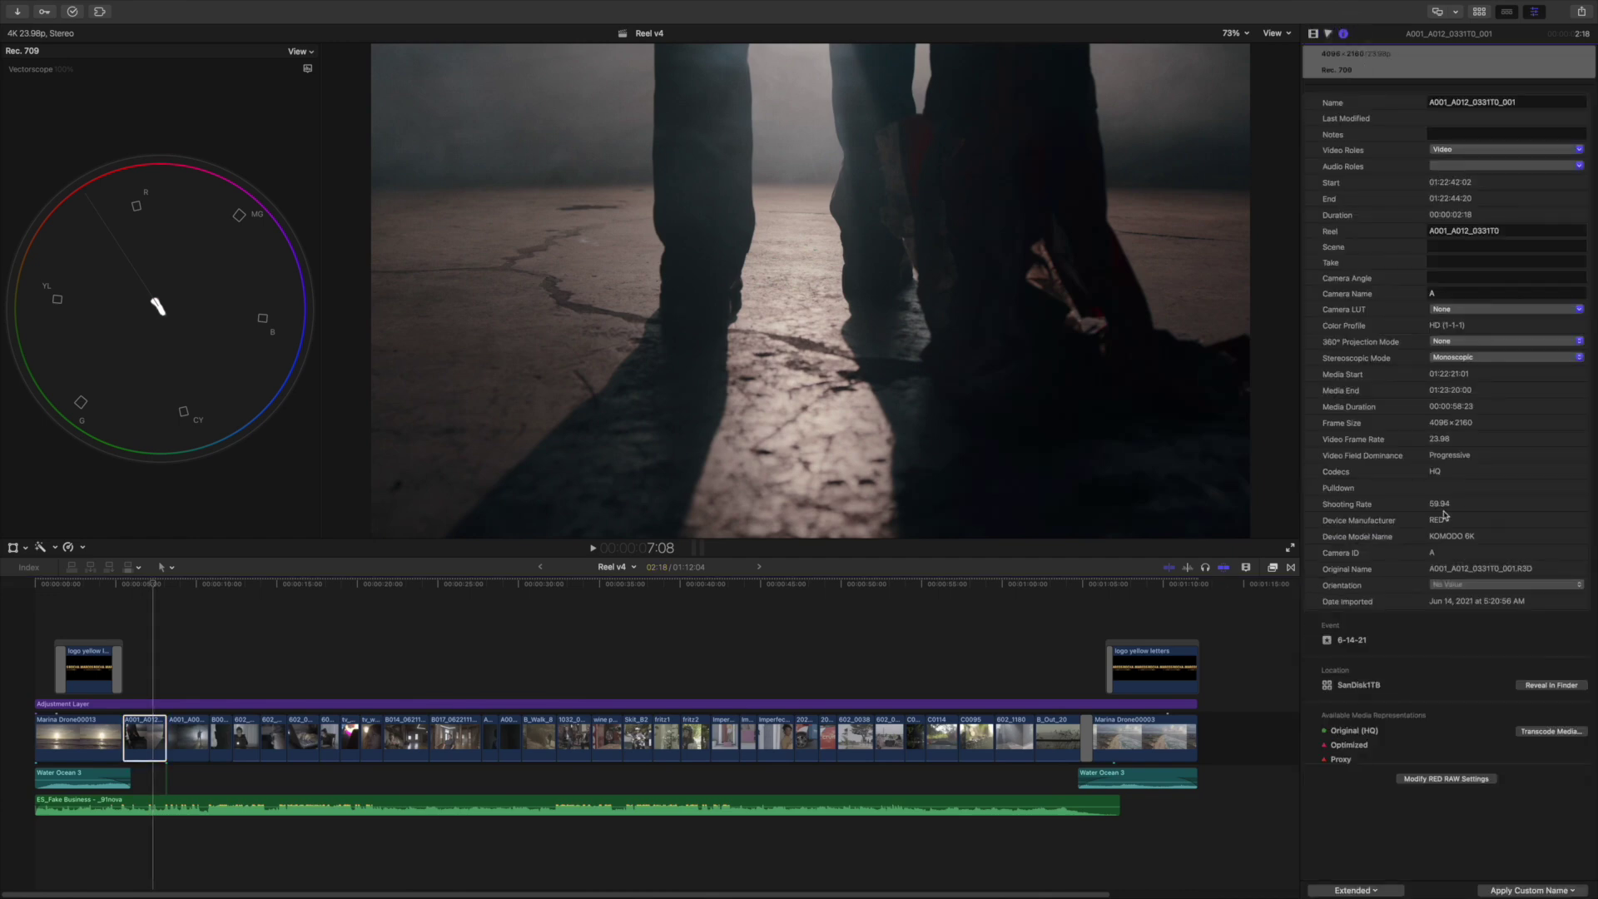
{"action": "left_click", "coordinate": [1446, 779]}
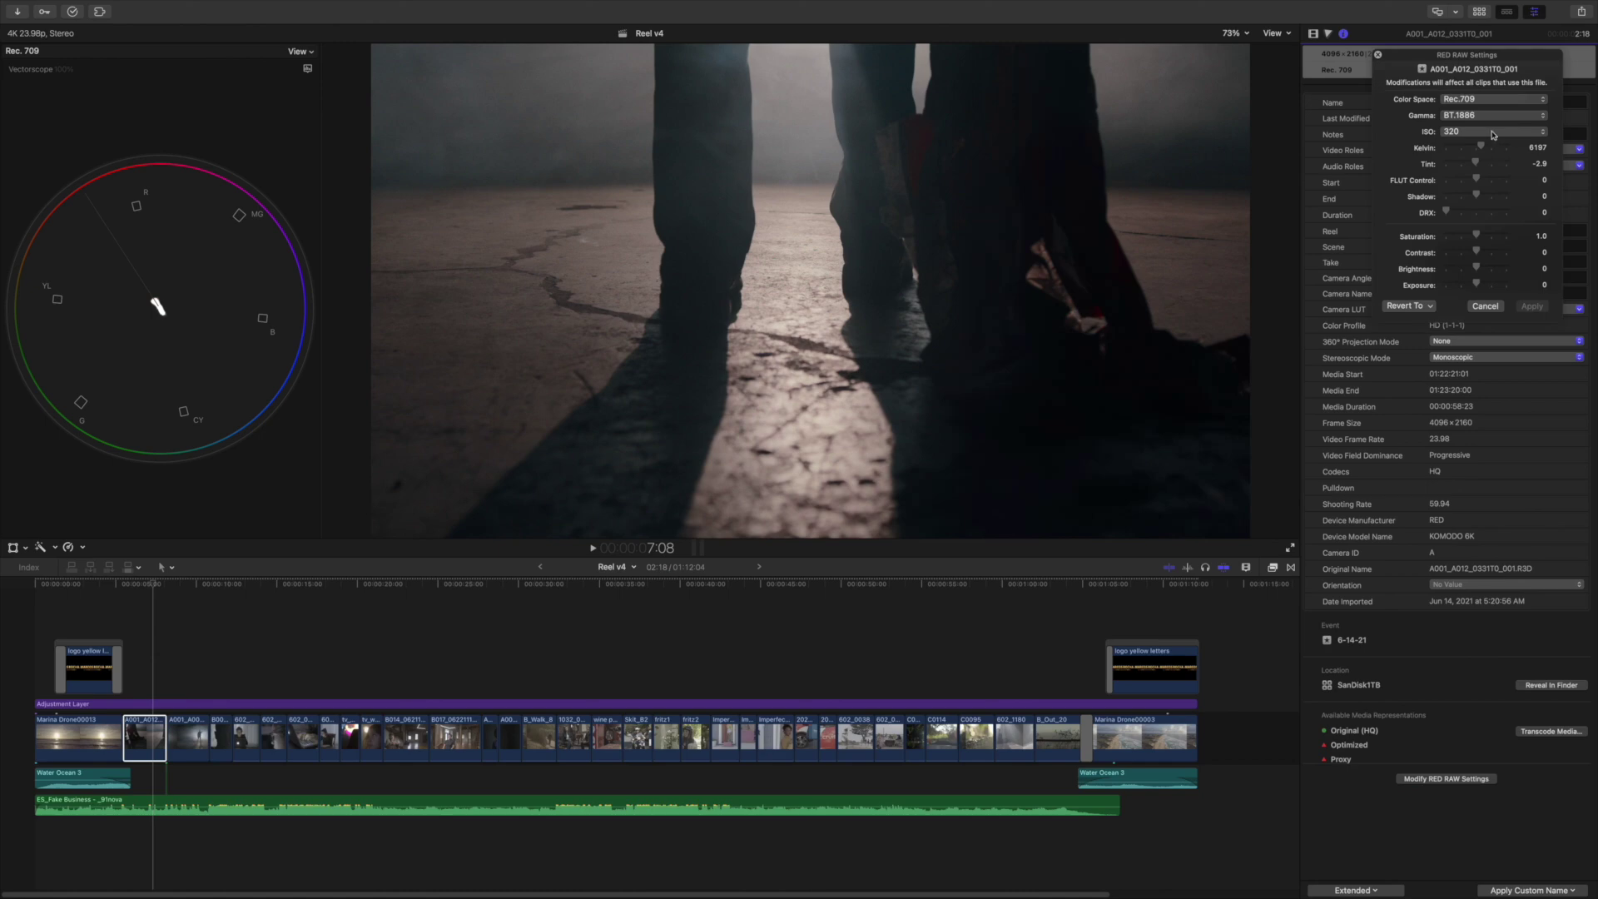
{"action": "left_click_drag", "start_coordinate": [1467, 72], "coordinate": [889, 144]}
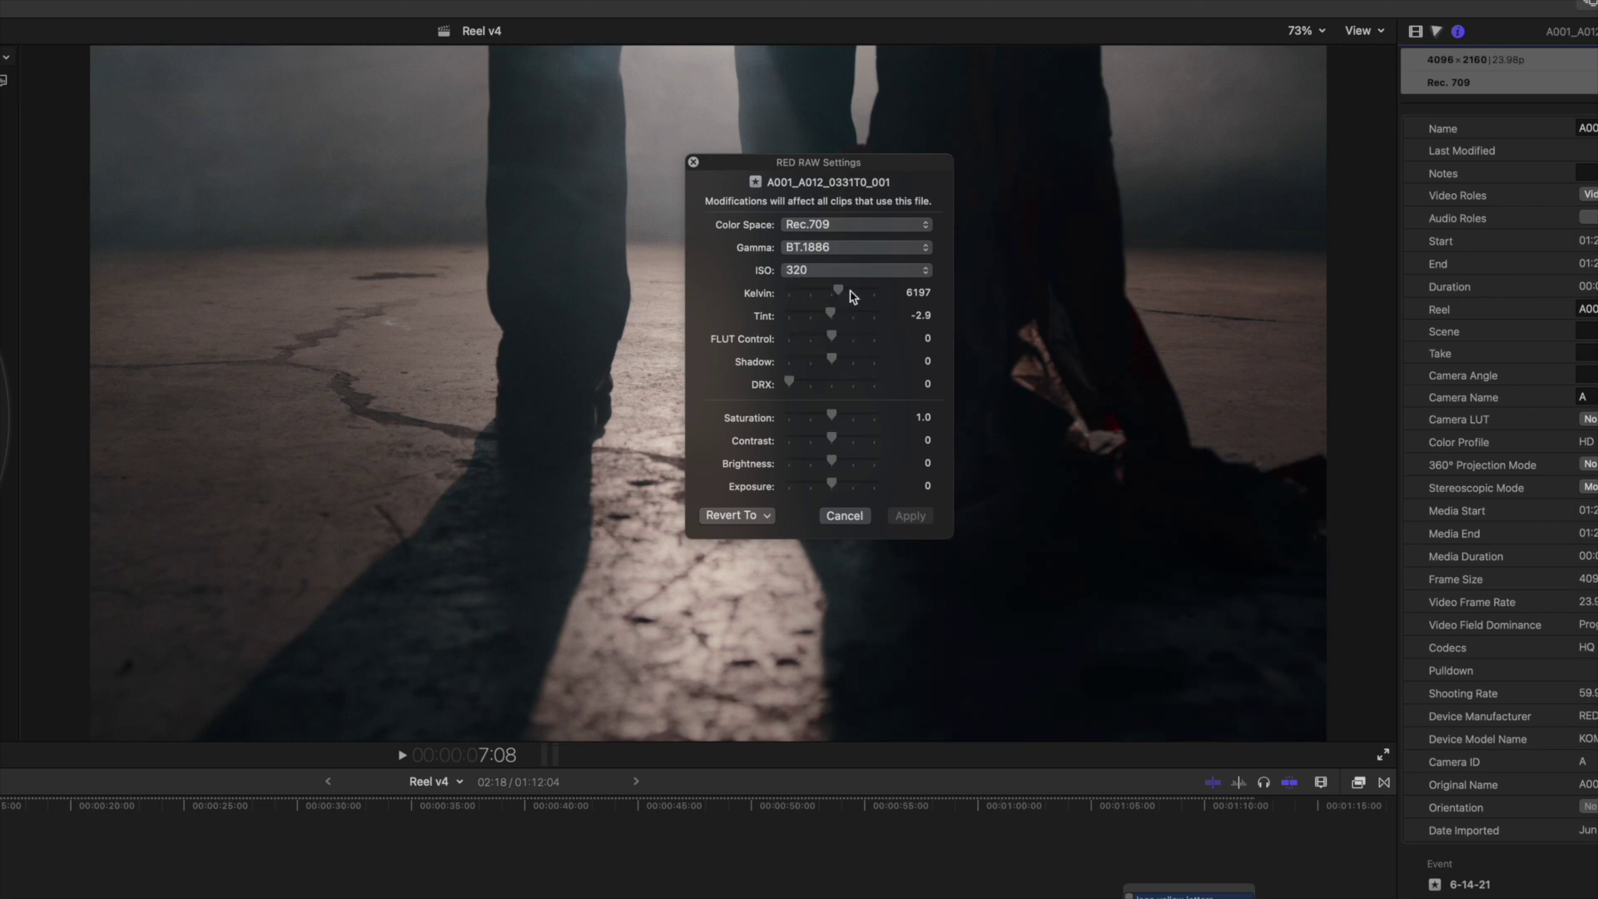
- Check the ISO and Revert To options, keeping ISO 320, and close without applying
{"action": "left_click", "coordinate": [797, 274]}
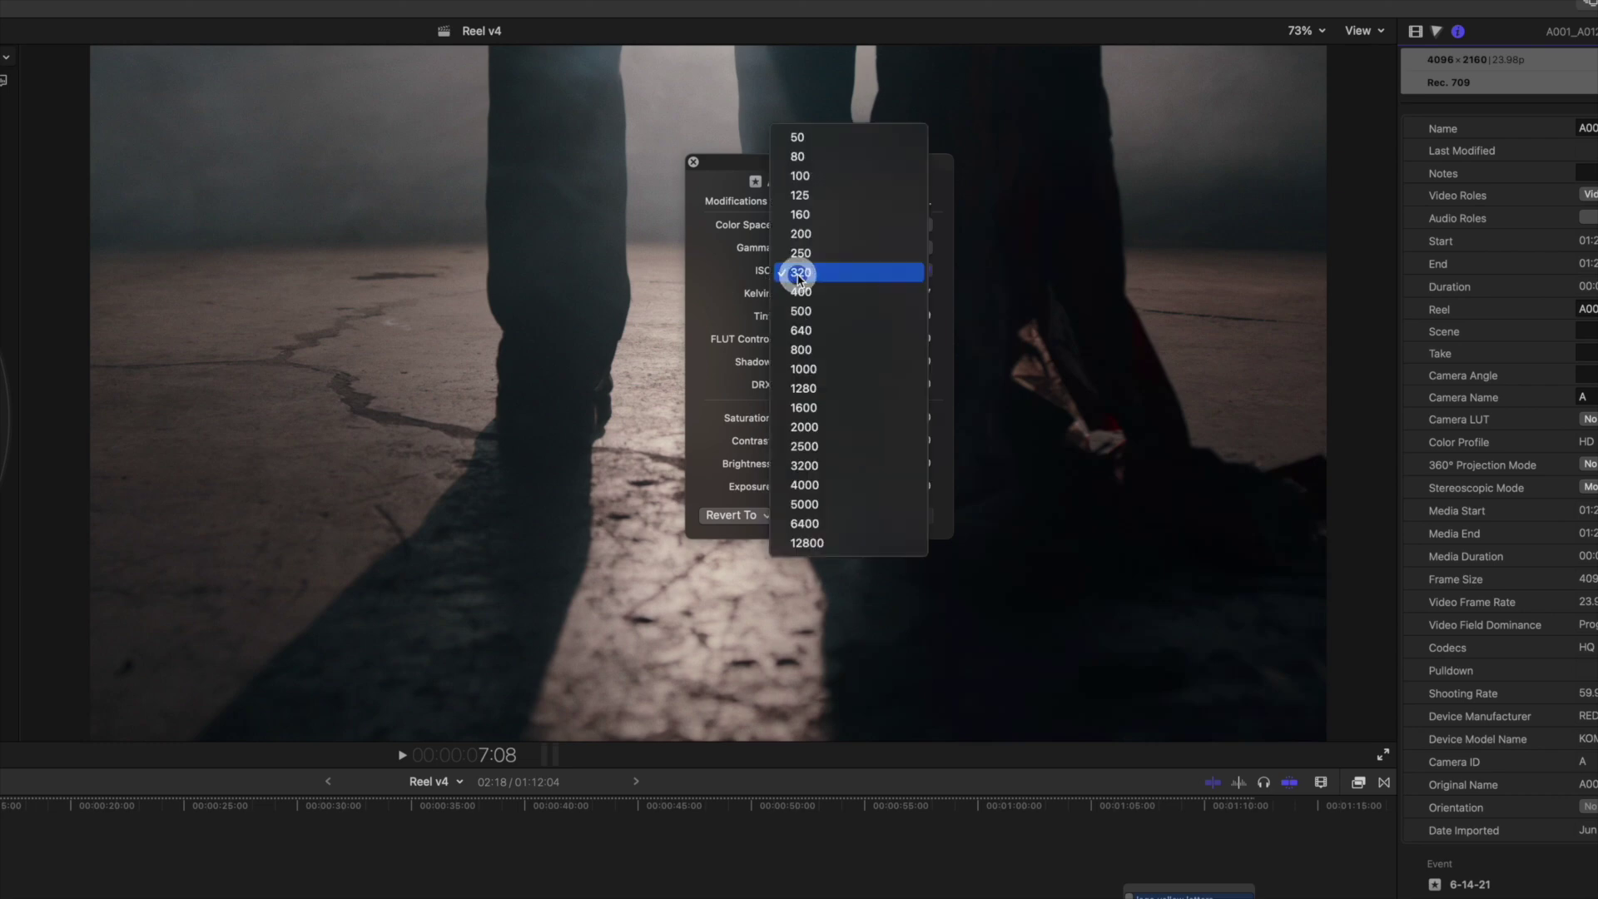
{"action": "left_click", "coordinate": [738, 278]}
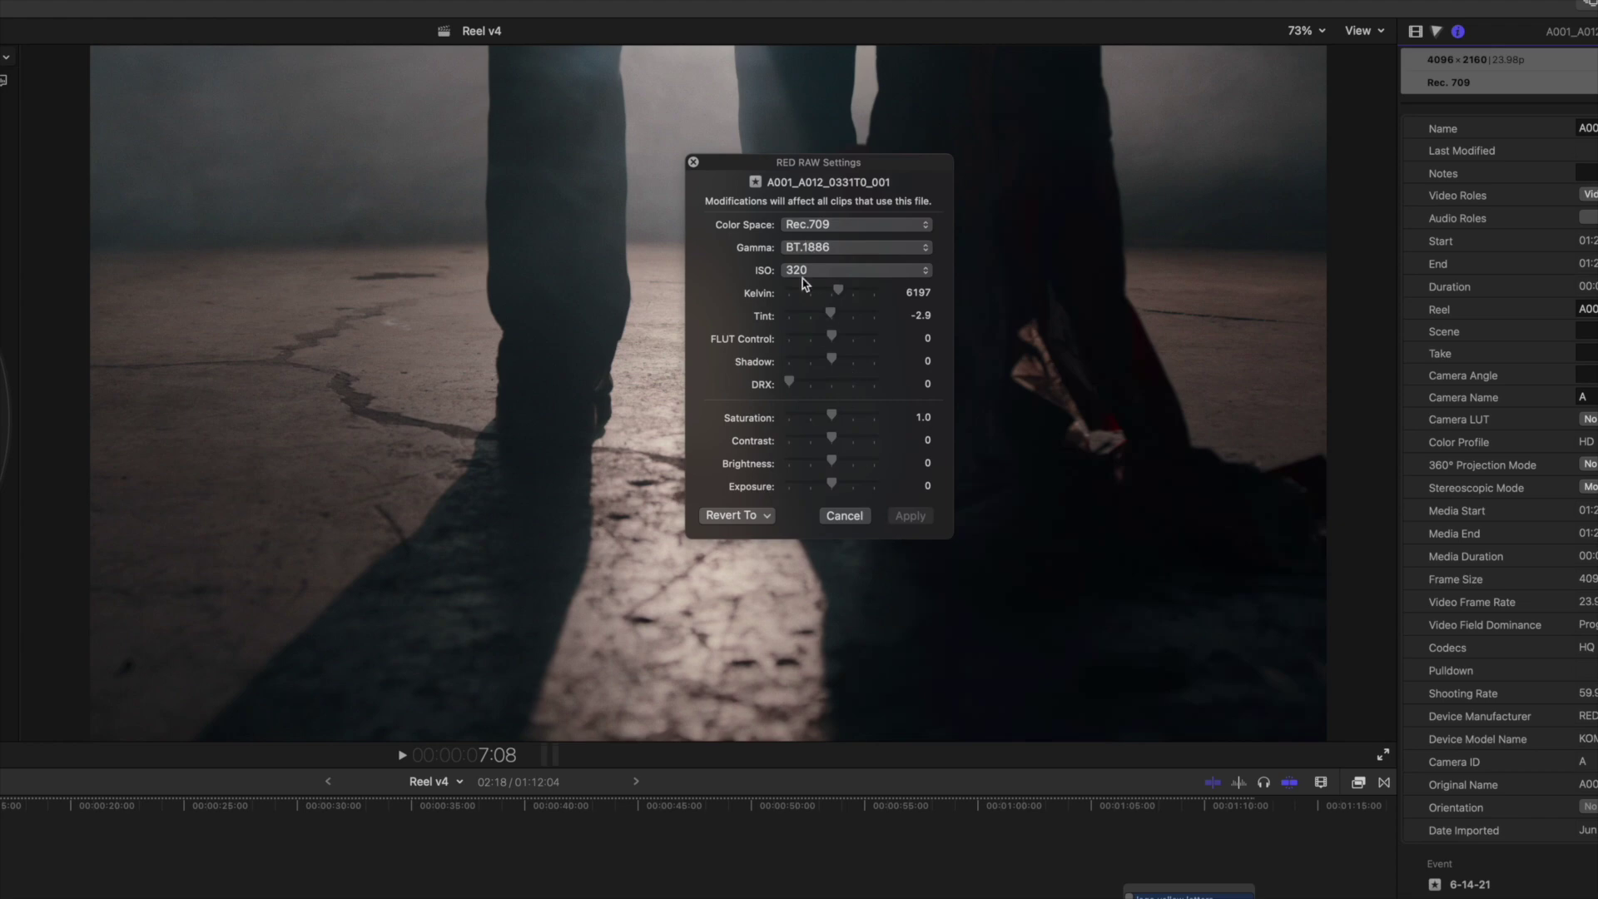
{"action": "left_click", "coordinate": [754, 517]}
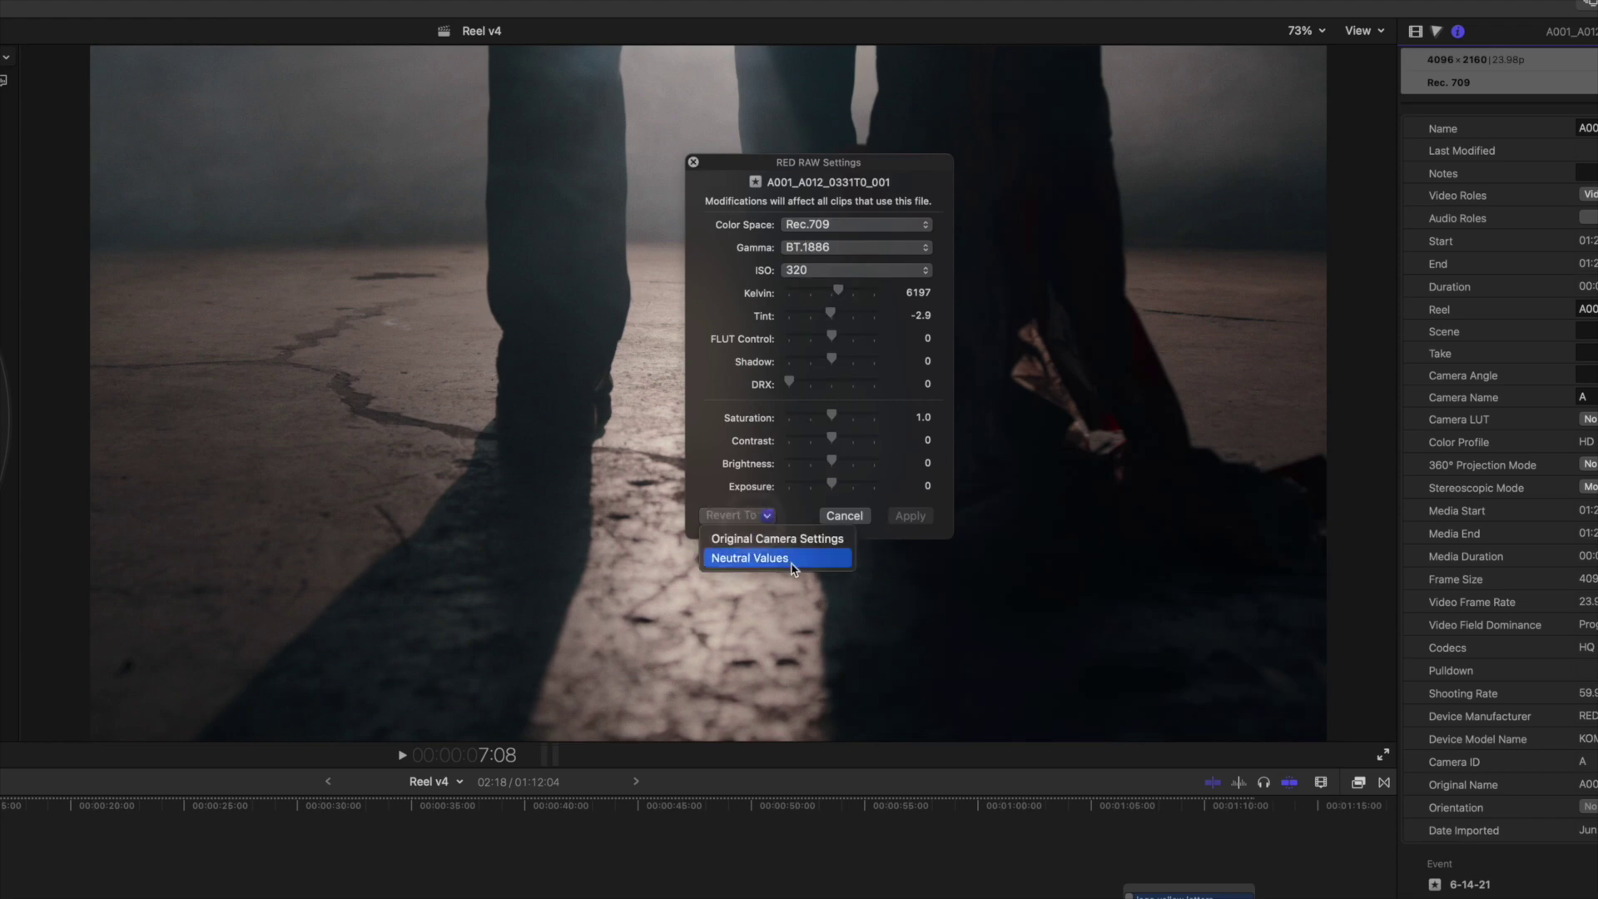
{"action": "left_click", "coordinate": [712, 464]}
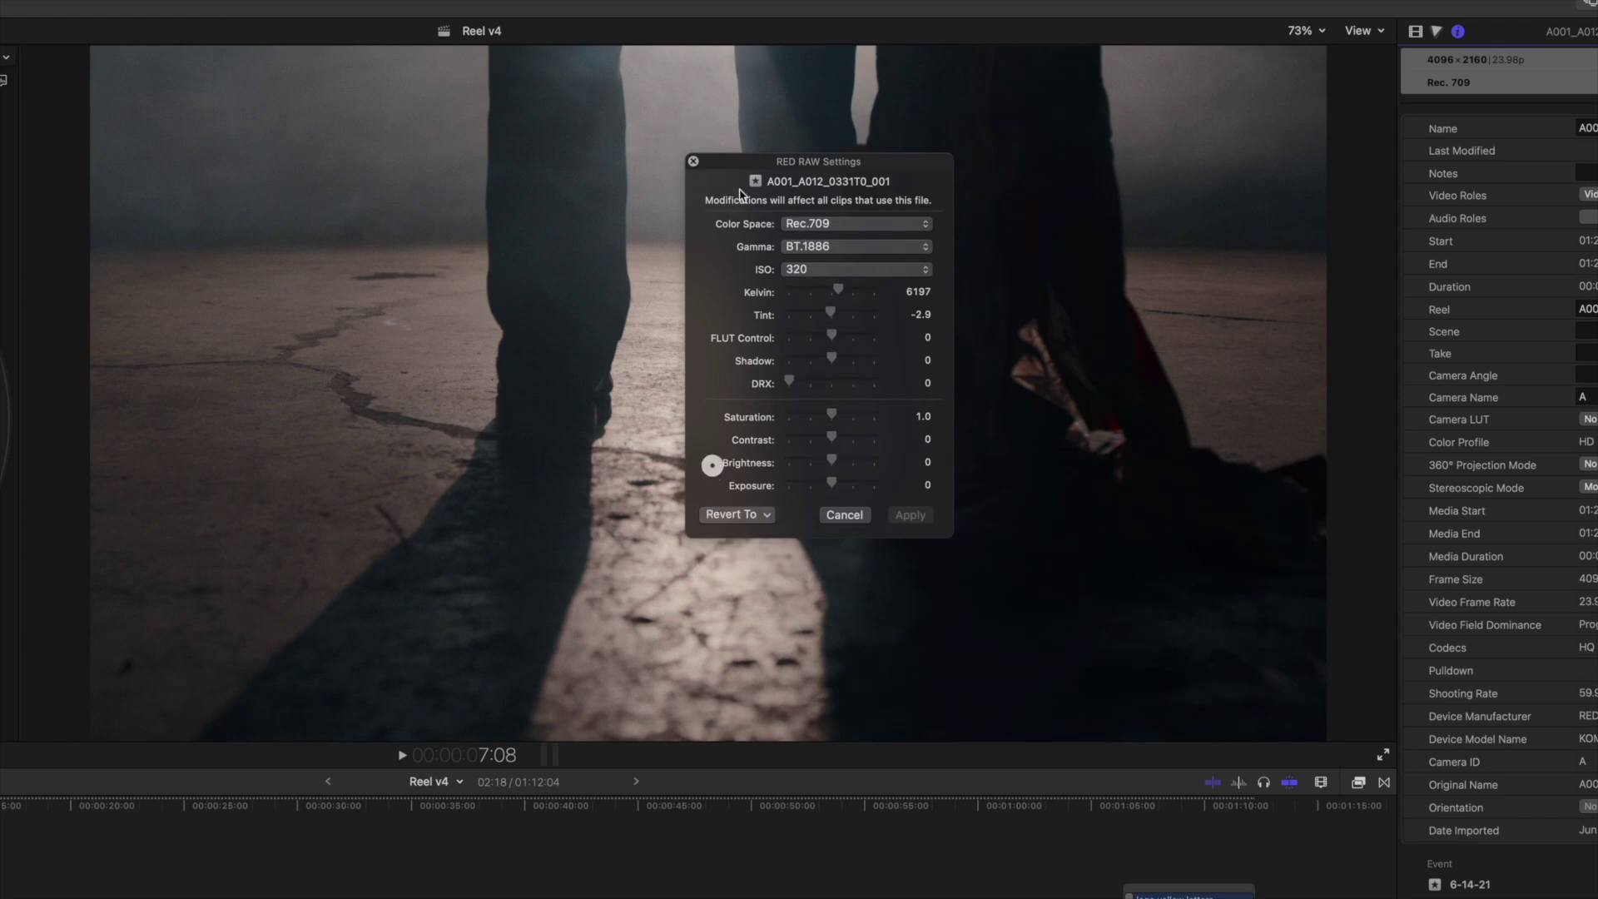
{"action": "left_click", "coordinate": [693, 162]}
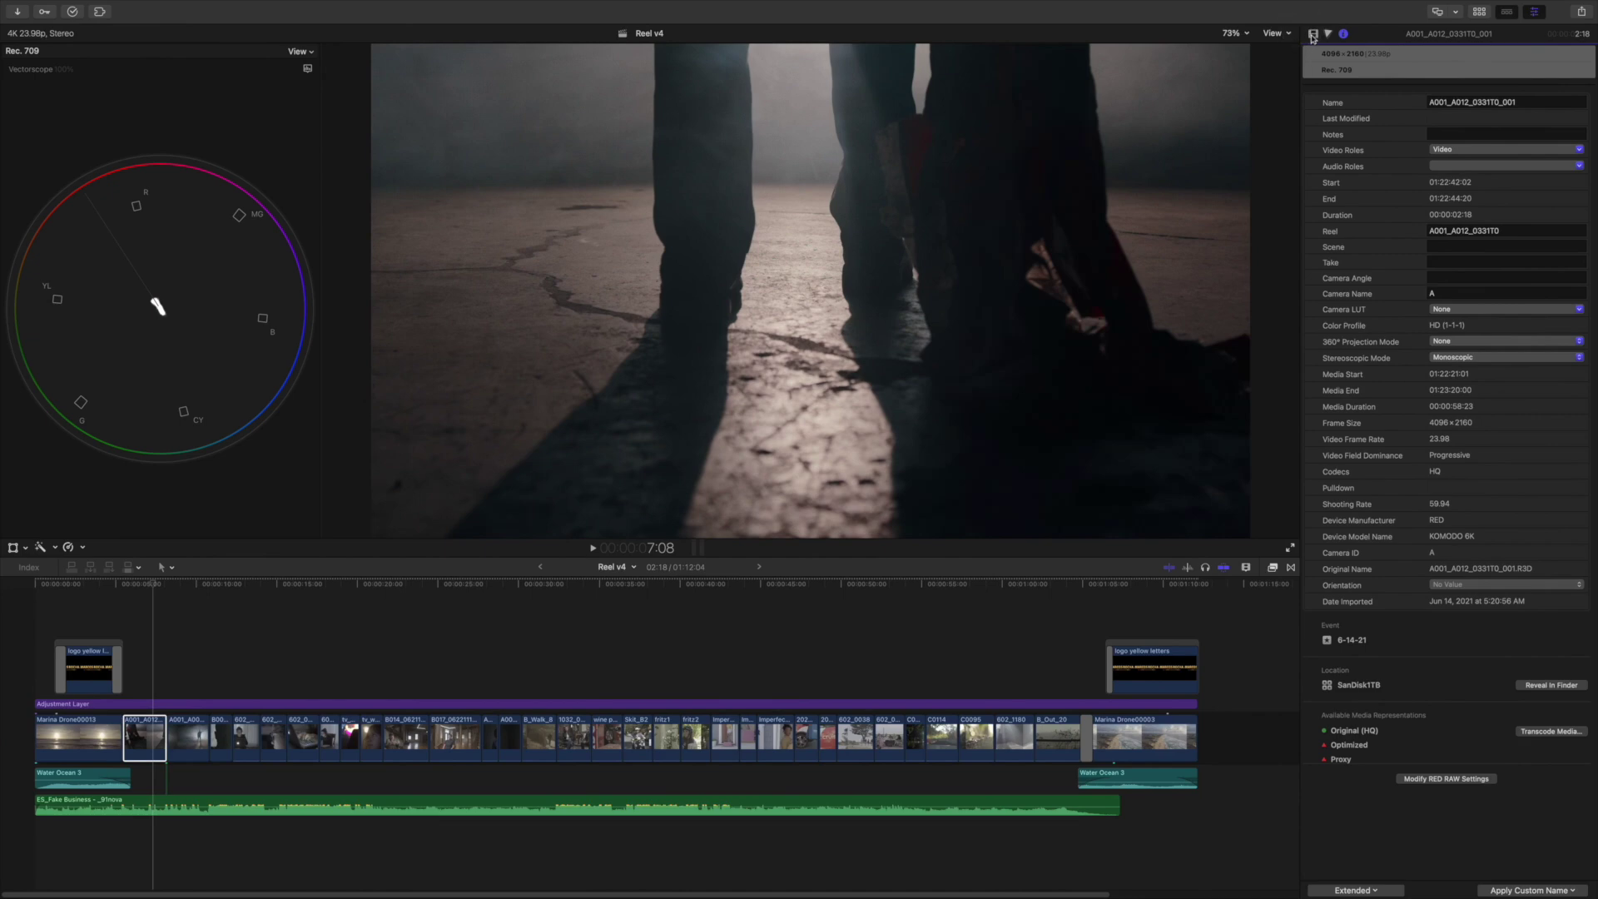
- Open the clip's Color Finale Pro layers and view the Color Wheels lift, gamma and gain
{"action": "left_click", "coordinate": [1314, 34]}
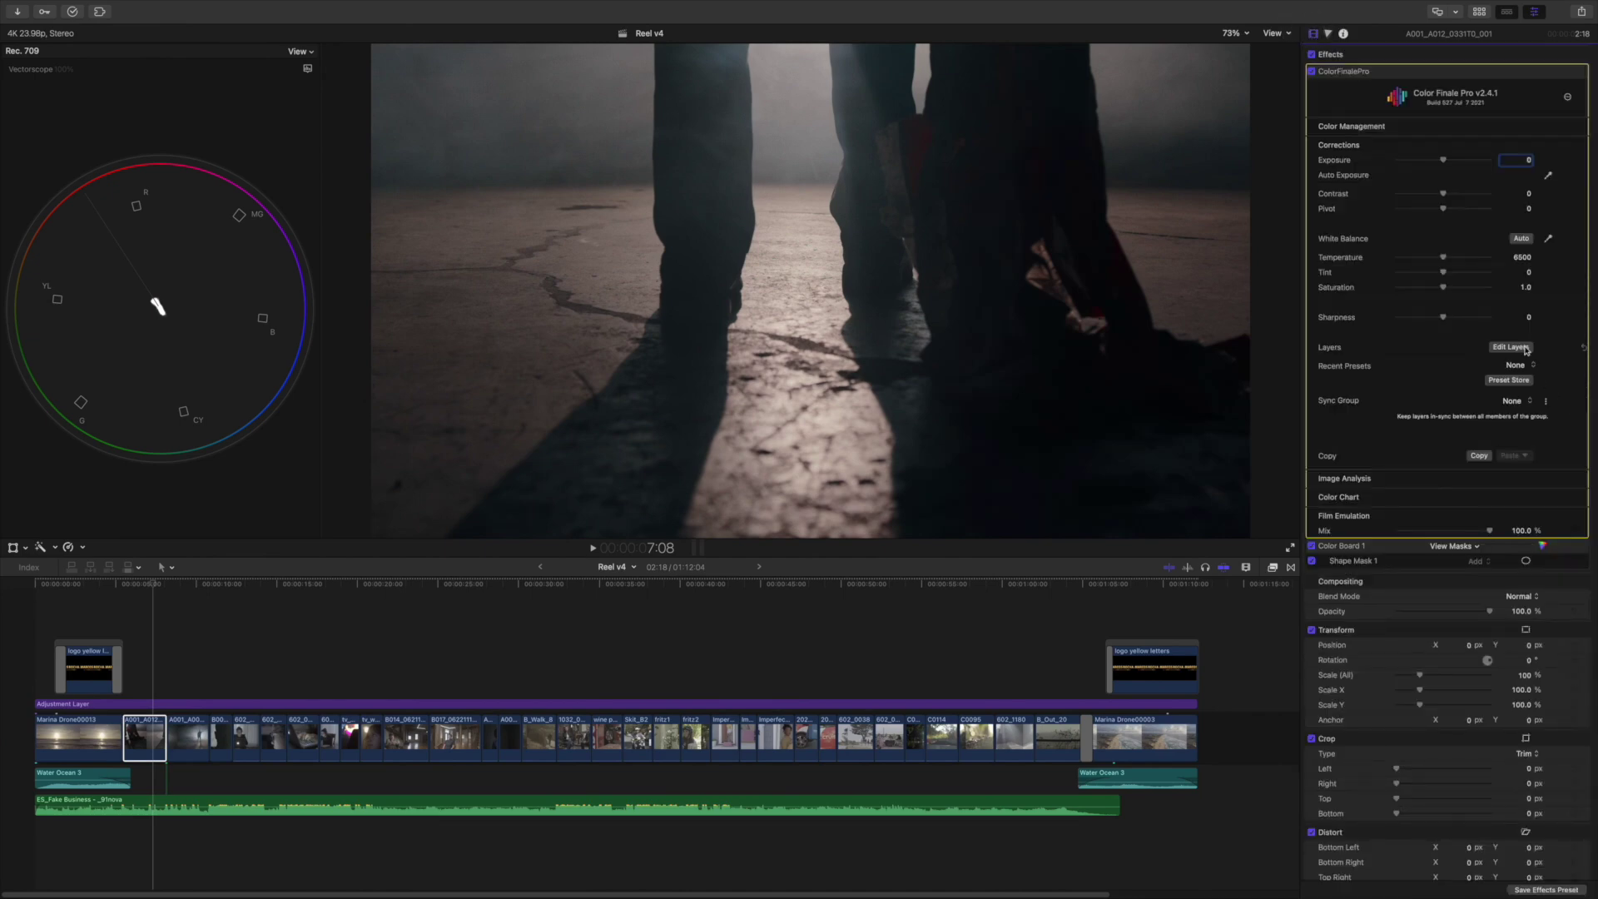
{"action": "left_click", "coordinate": [1510, 347]}
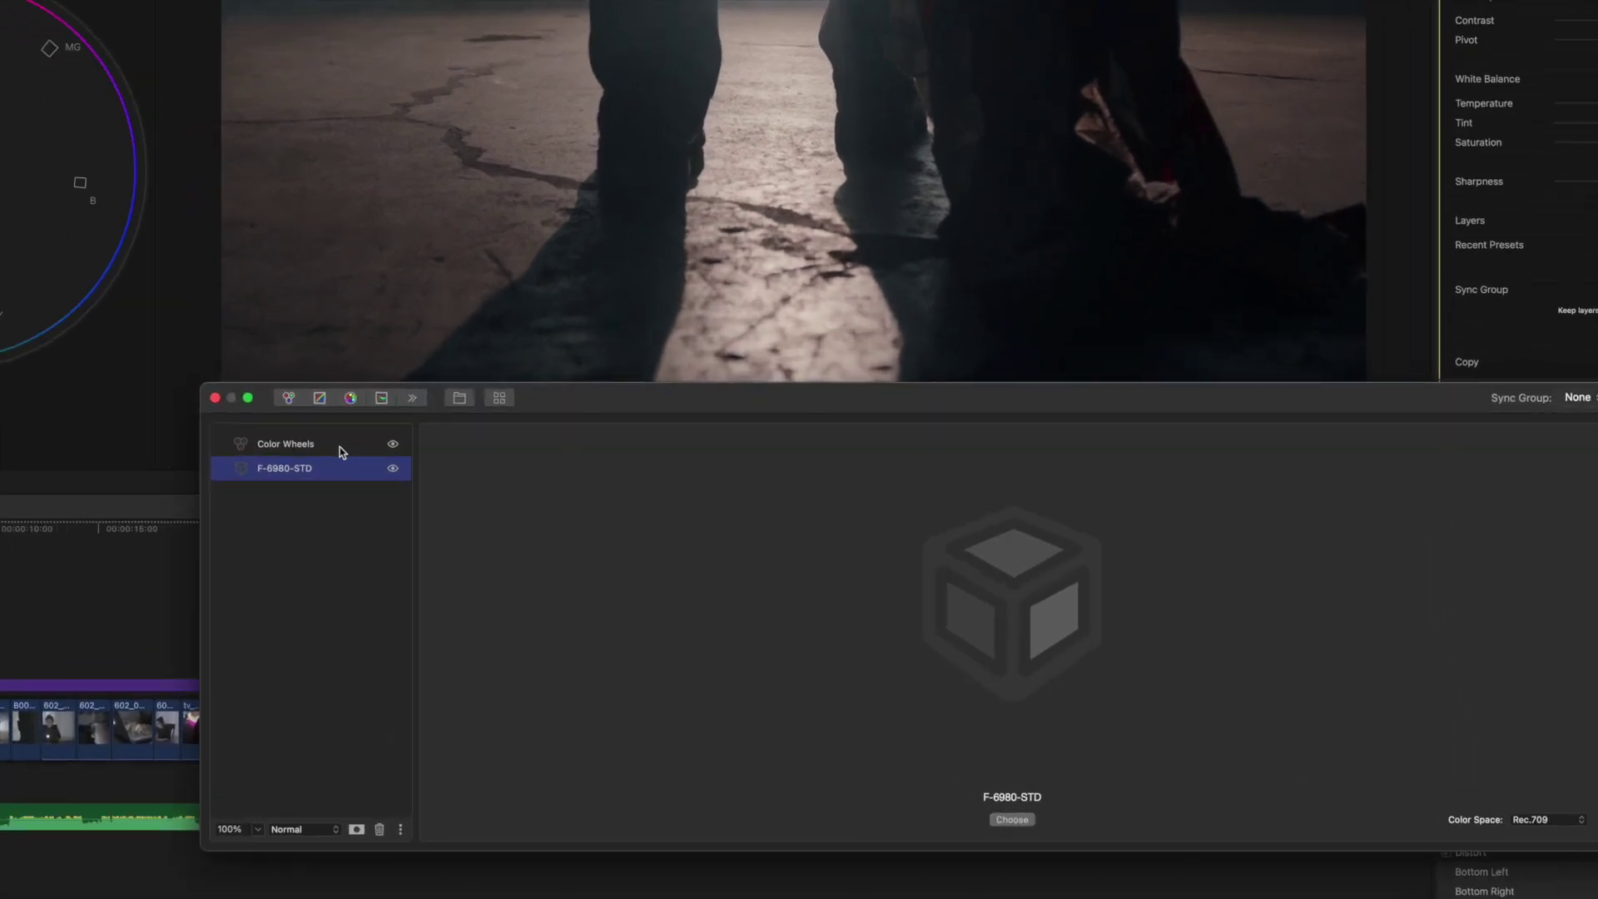
{"action": "left_click", "coordinate": [306, 482]}
{"action": "left_click", "coordinate": [307, 443]}
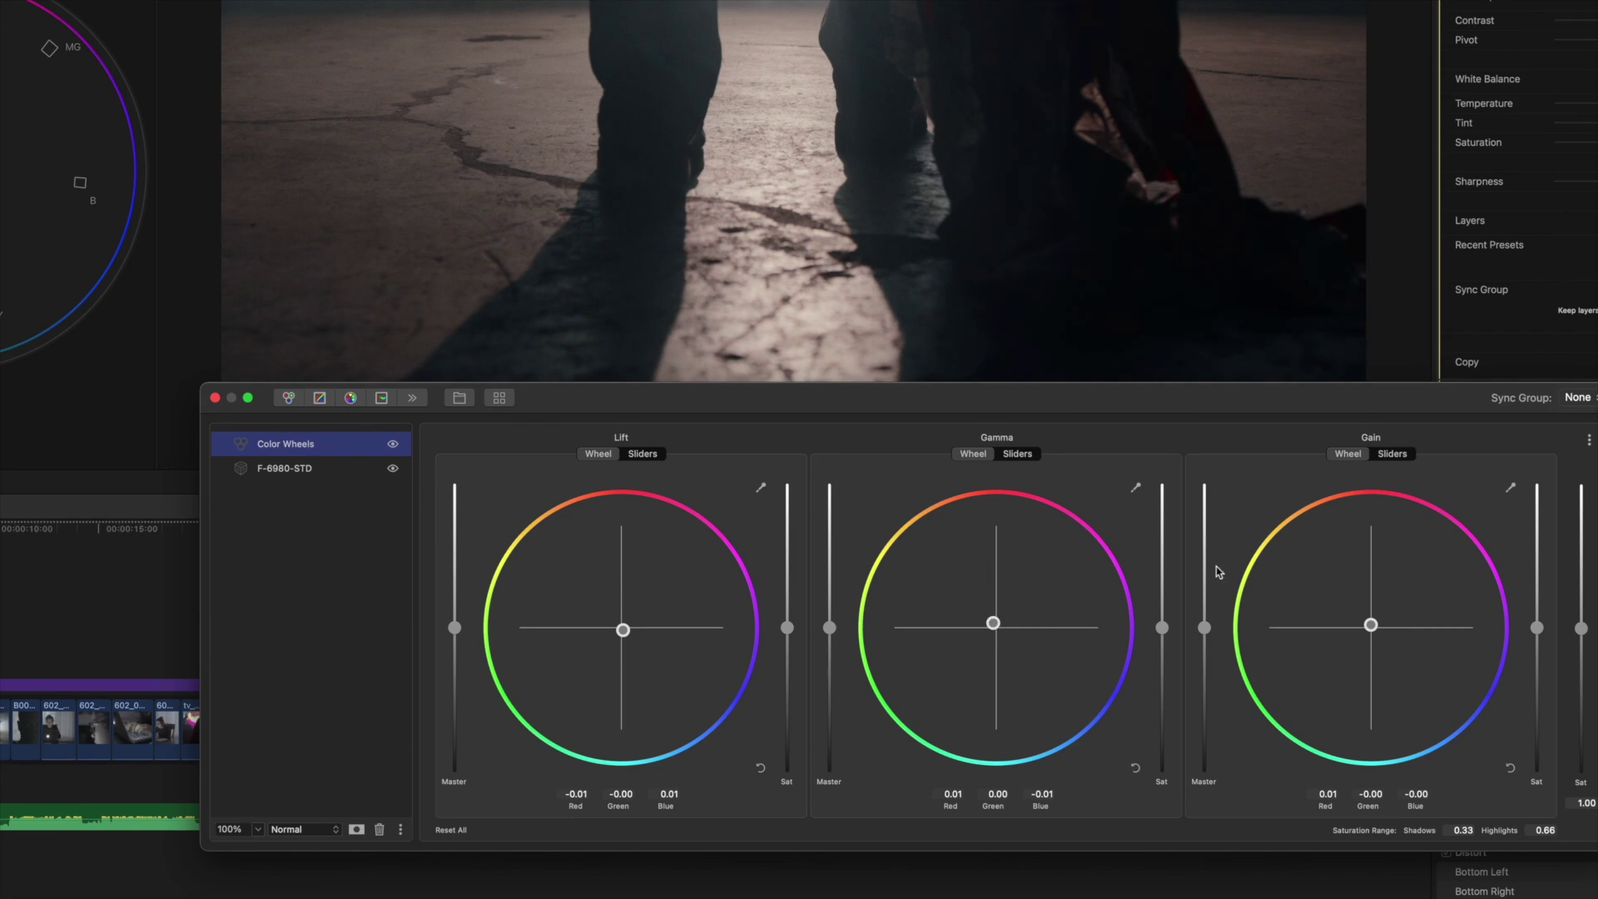
- Turn off the Color Wheels and F-6980-STD layers, then select the F-6980-STD layer
{"action": "left_click", "coordinate": [393, 444]}
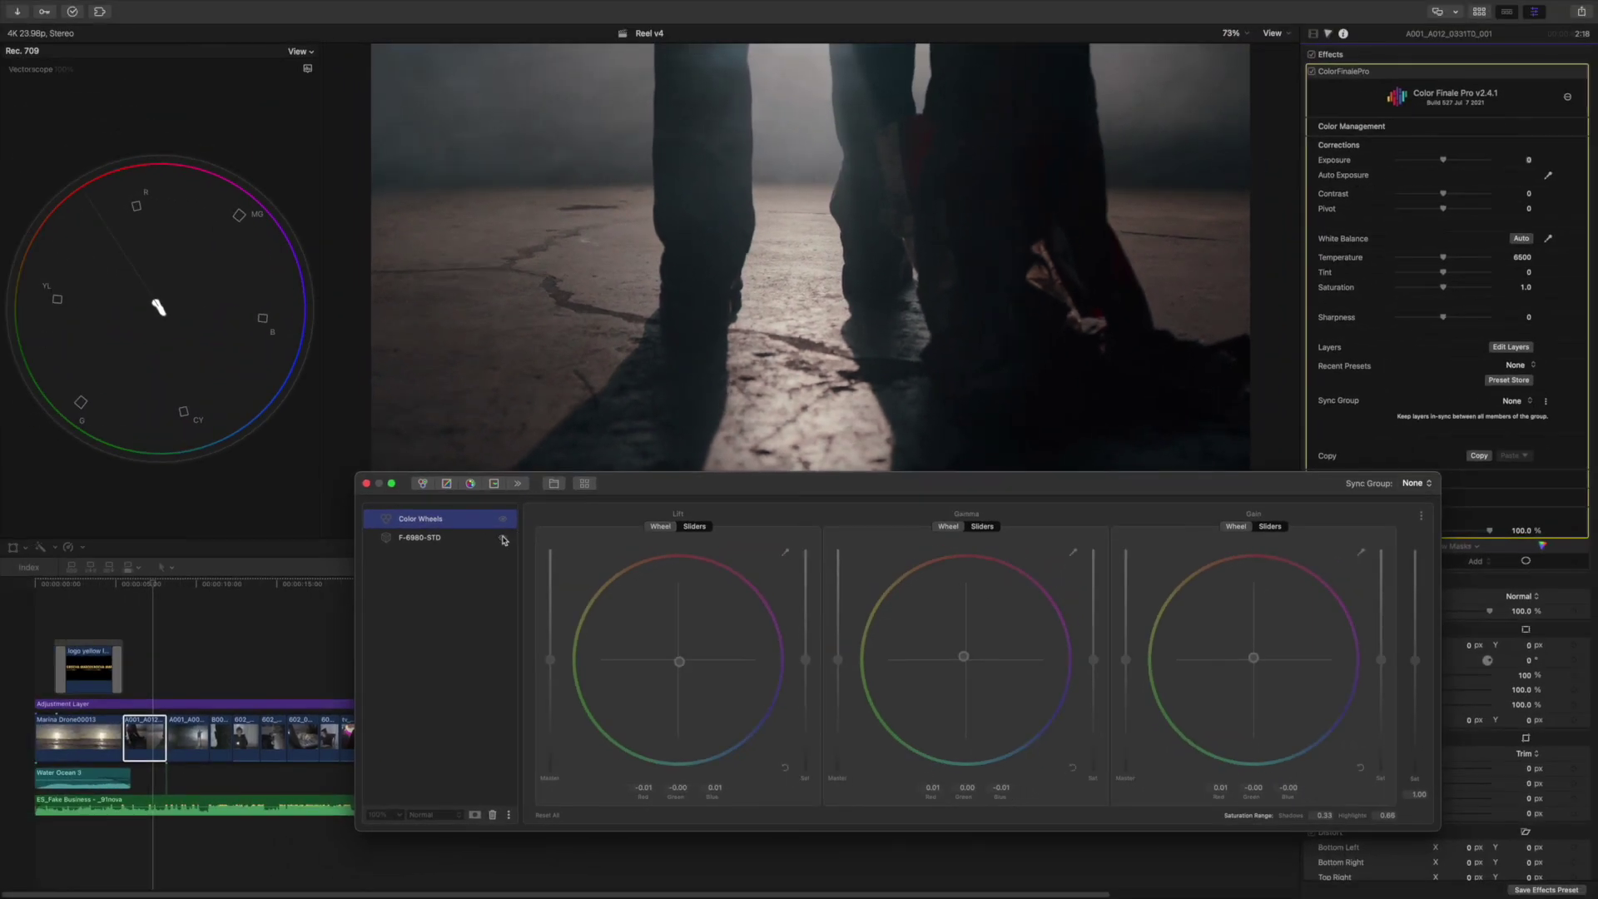
{"action": "left_click", "coordinate": [393, 467]}
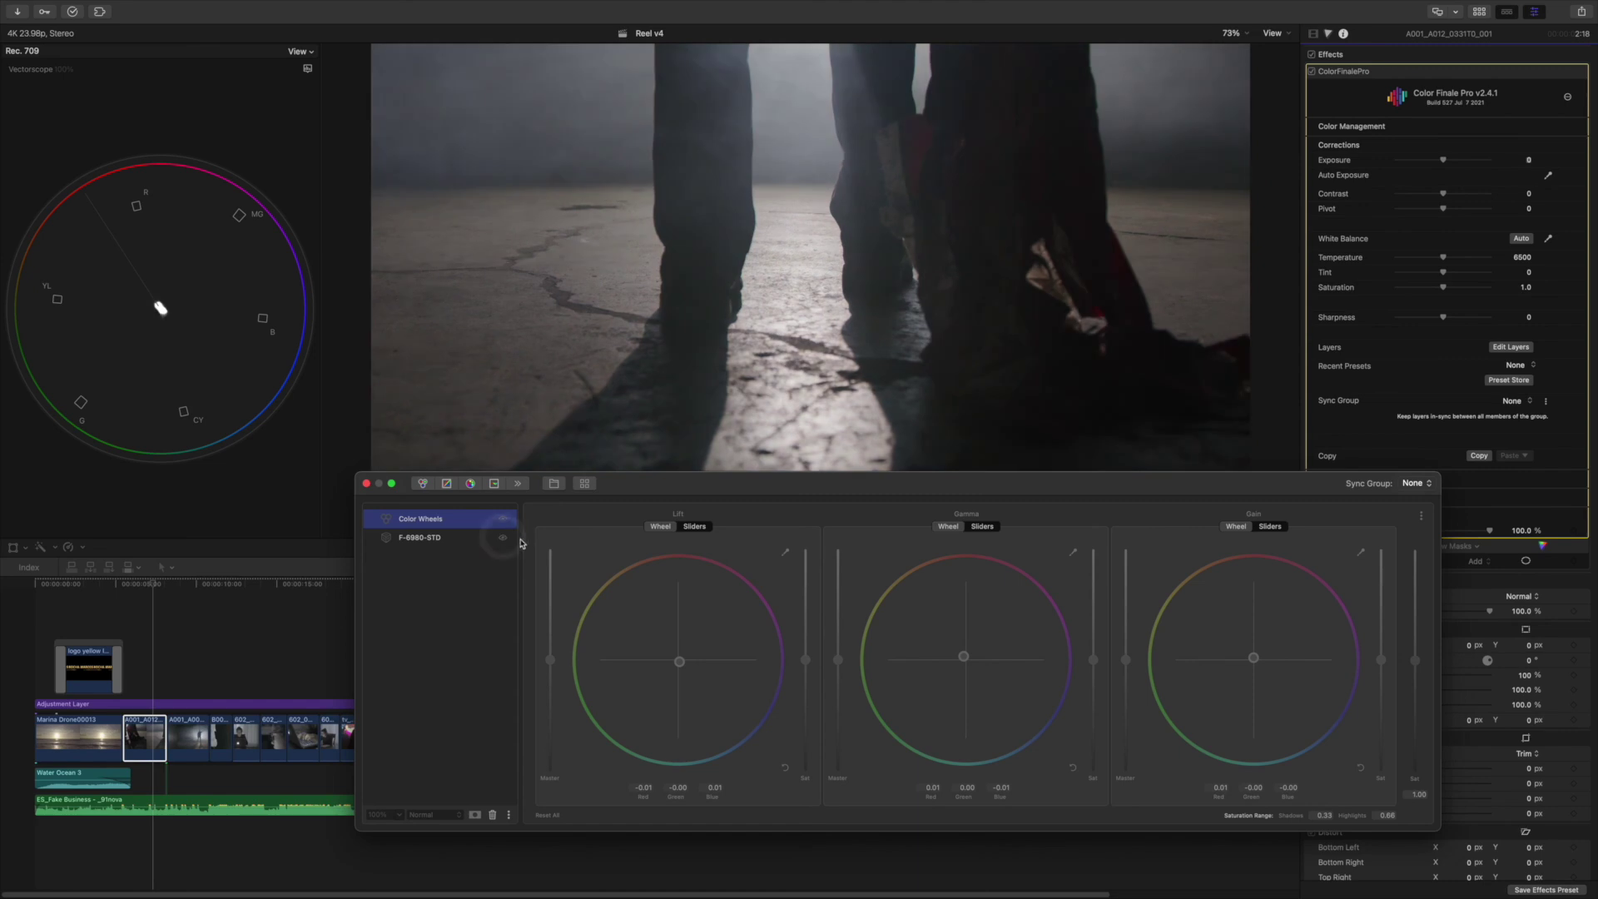
{"action": "left_click_drag", "start_coordinate": [630, 493], "coordinate": [636, 560]}
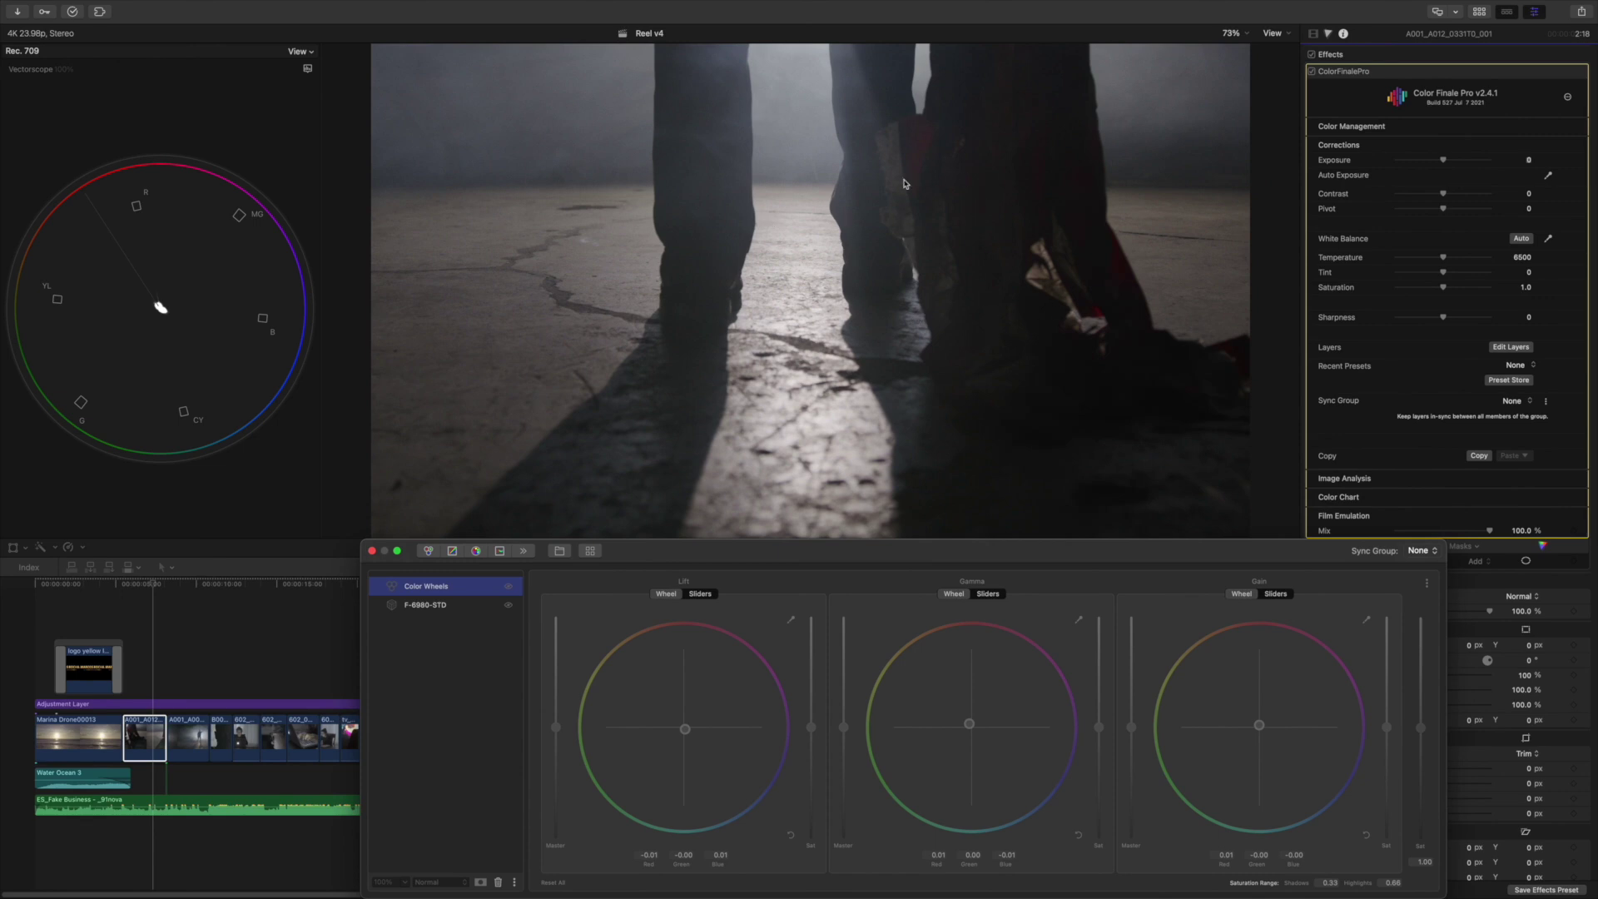
{"action": "left_click", "coordinate": [450, 606]}
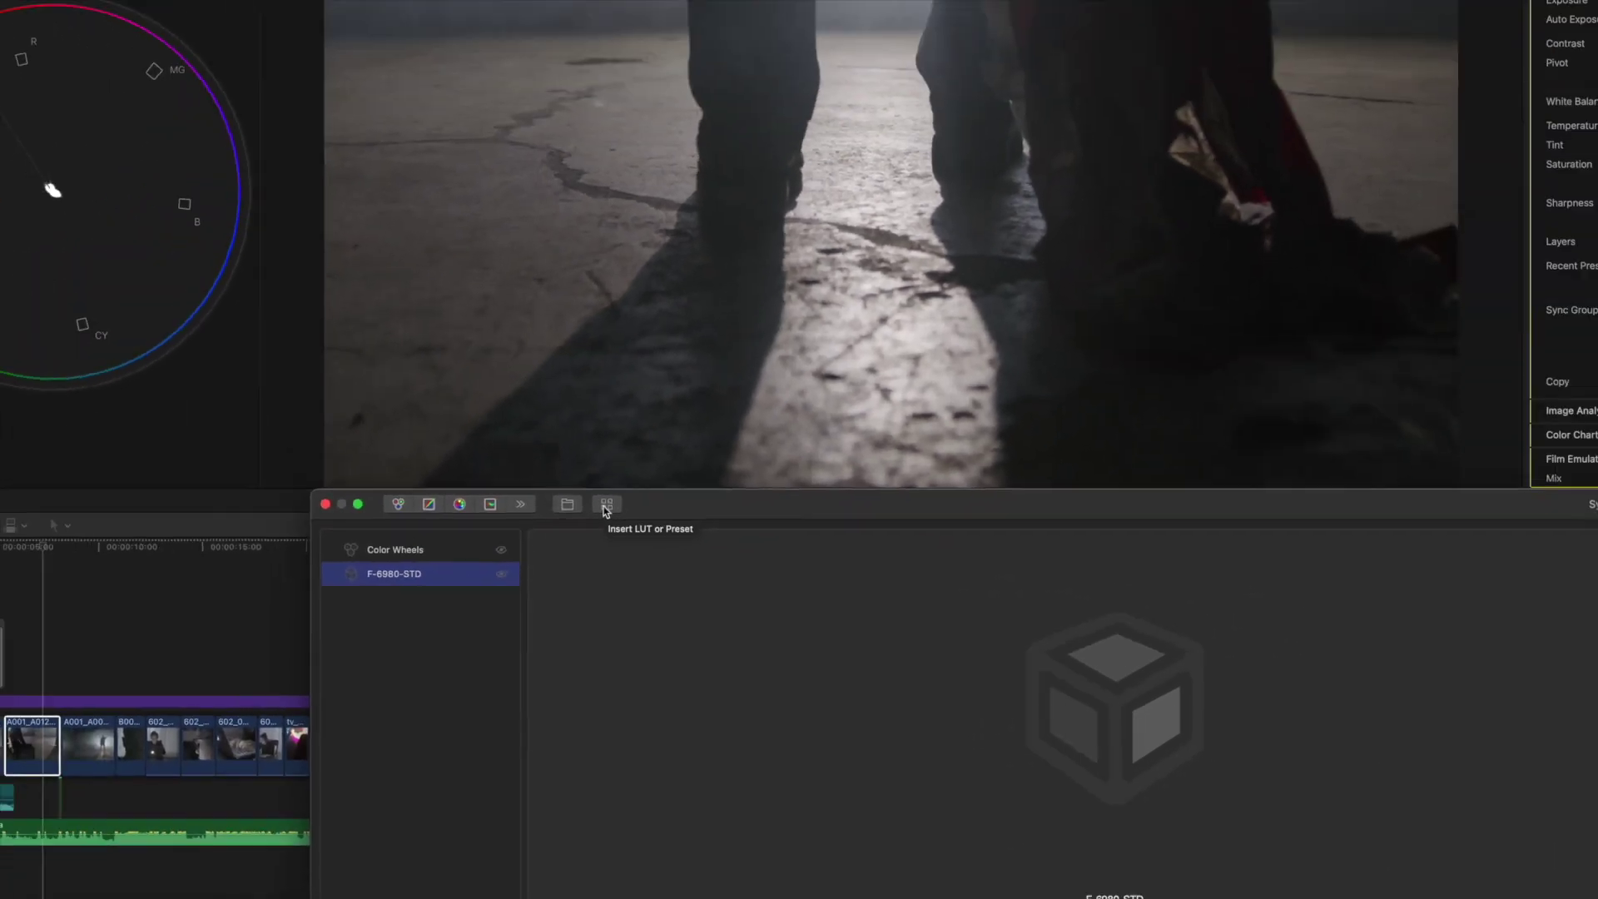
- Browse the 255 LUTs in the IWLTBAP '01 - Standard' folder of the LUT browser
{"action": "left_click", "coordinate": [626, 447]}
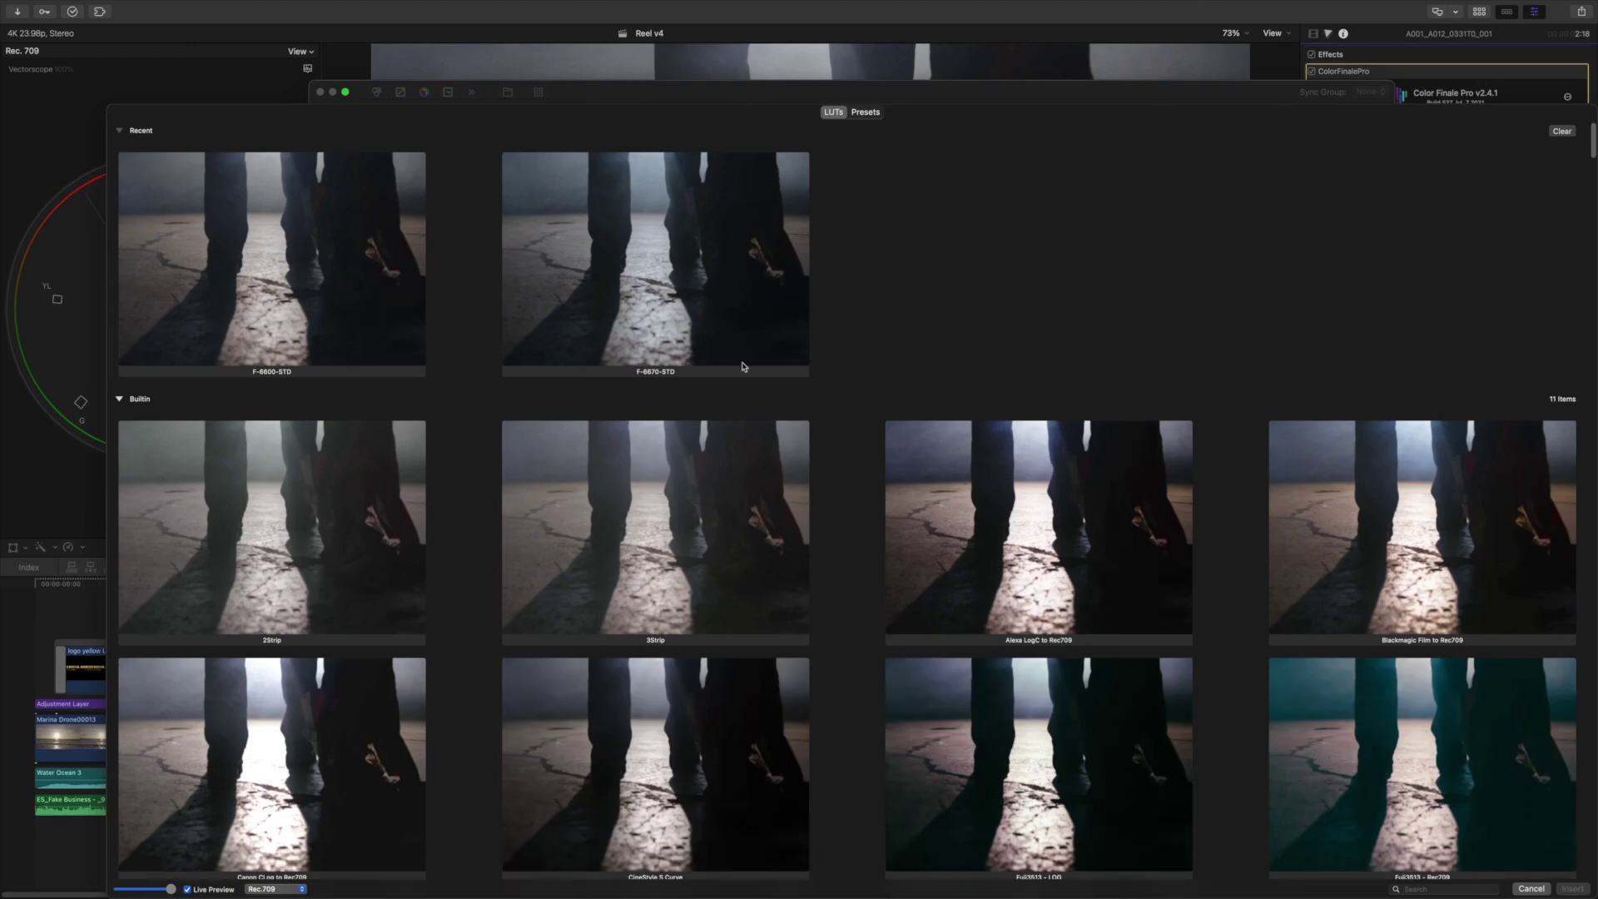
{"action": "scroll", "coordinate": [878, 400], "scroll_direction": "down", "scroll_amount": 15}
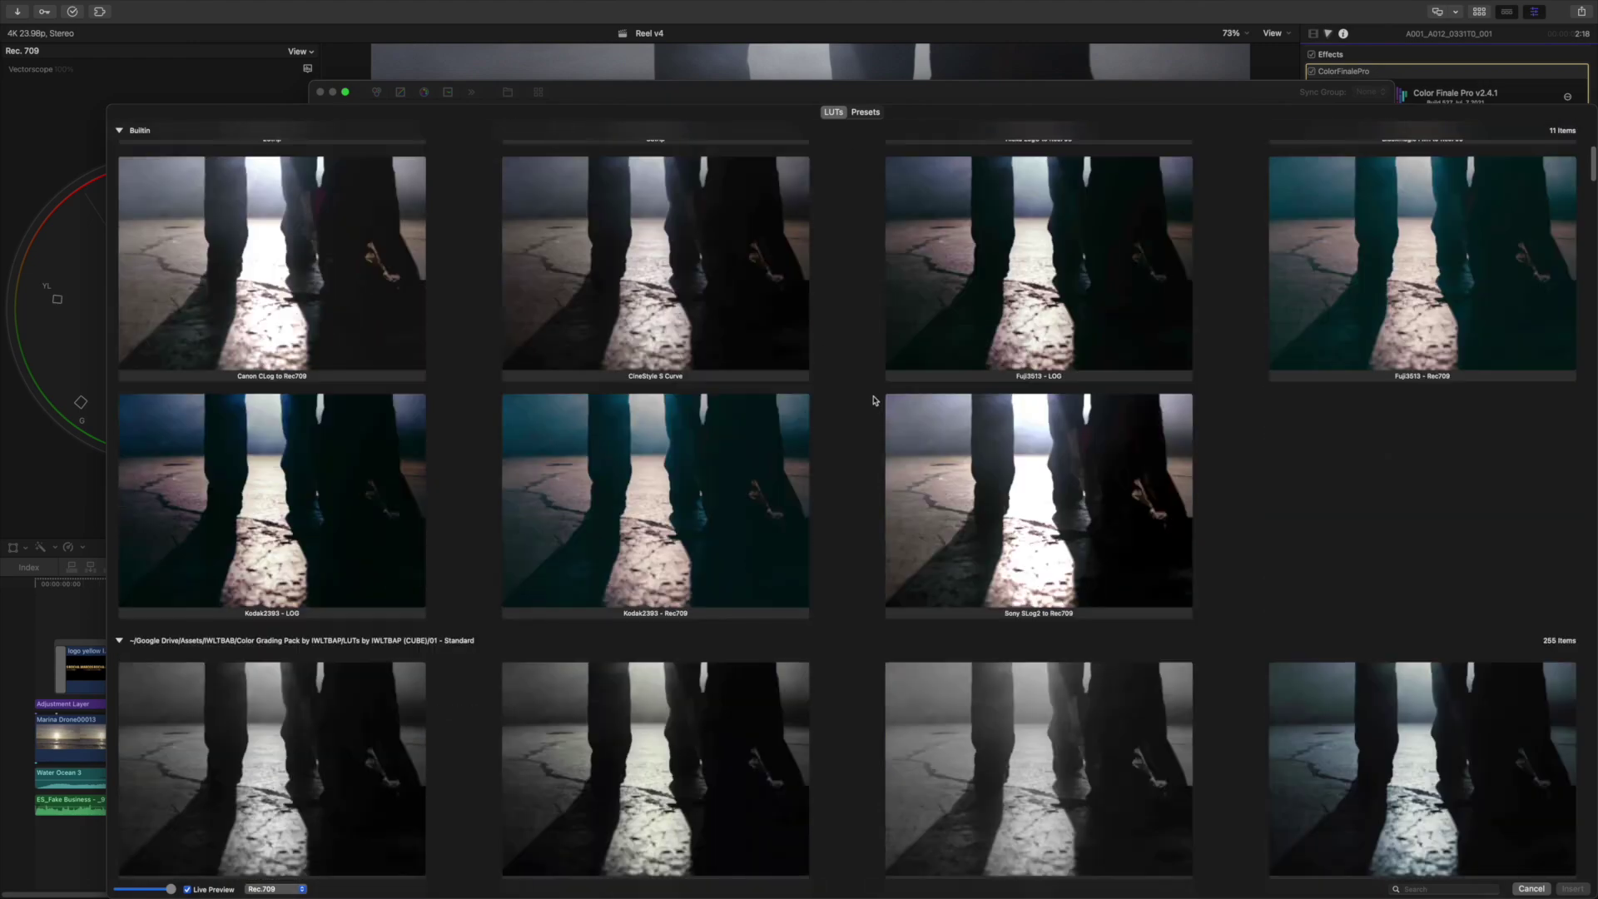
{"action": "scroll", "coordinate": [918, 438], "scroll_direction": "up", "scroll_amount": 15}
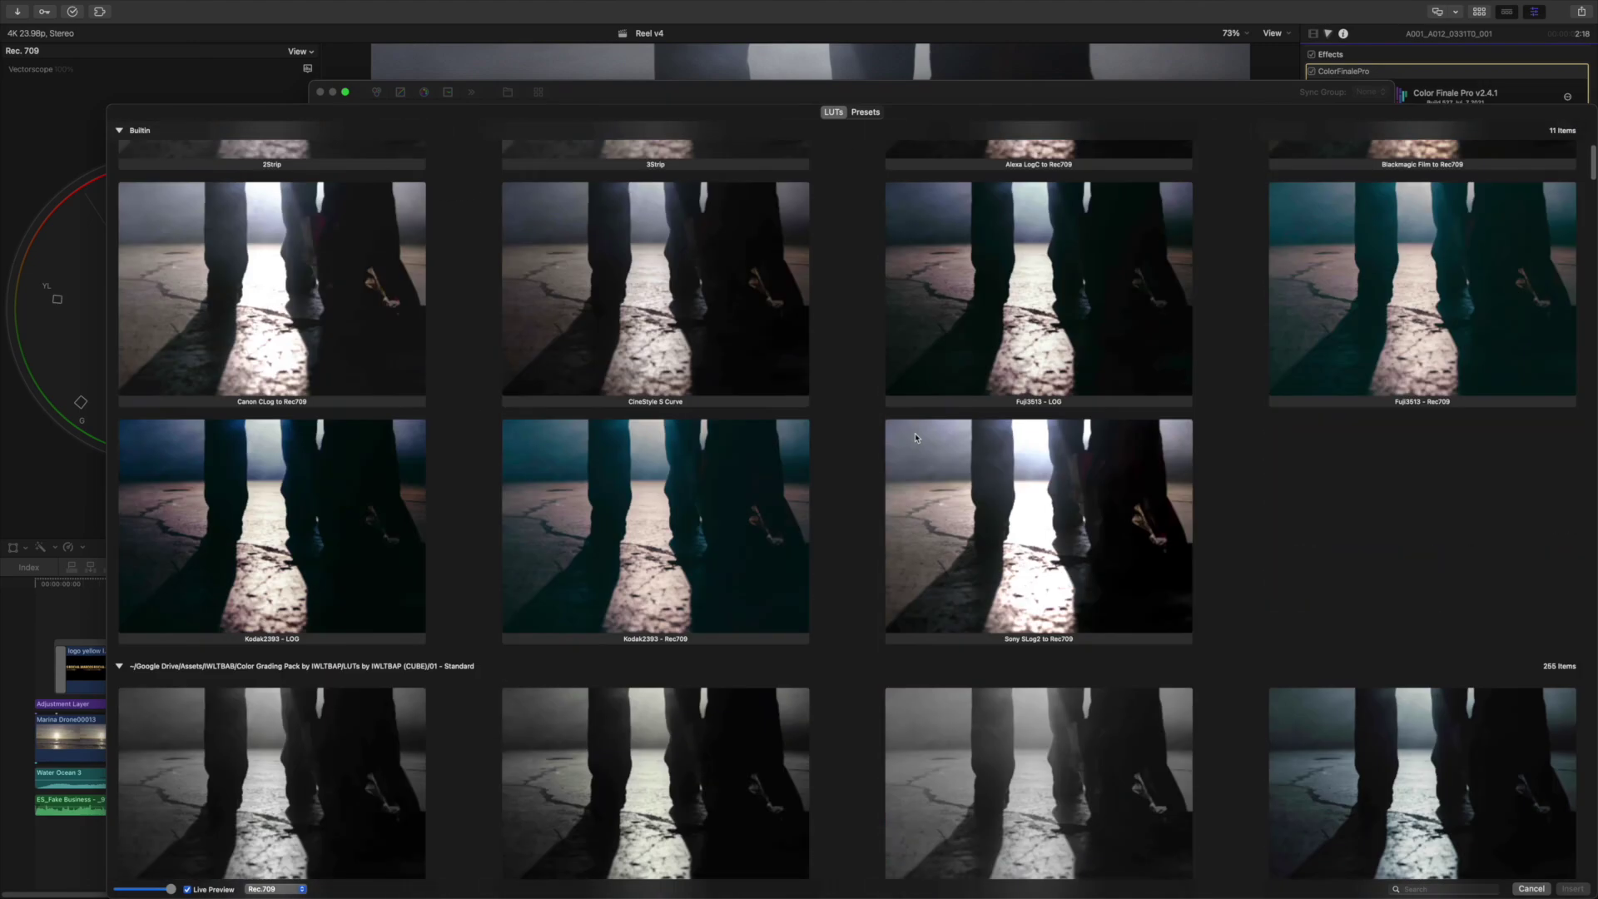
{"action": "scroll", "coordinate": [914, 441], "scroll_direction": "down", "scroll_amount": 8}
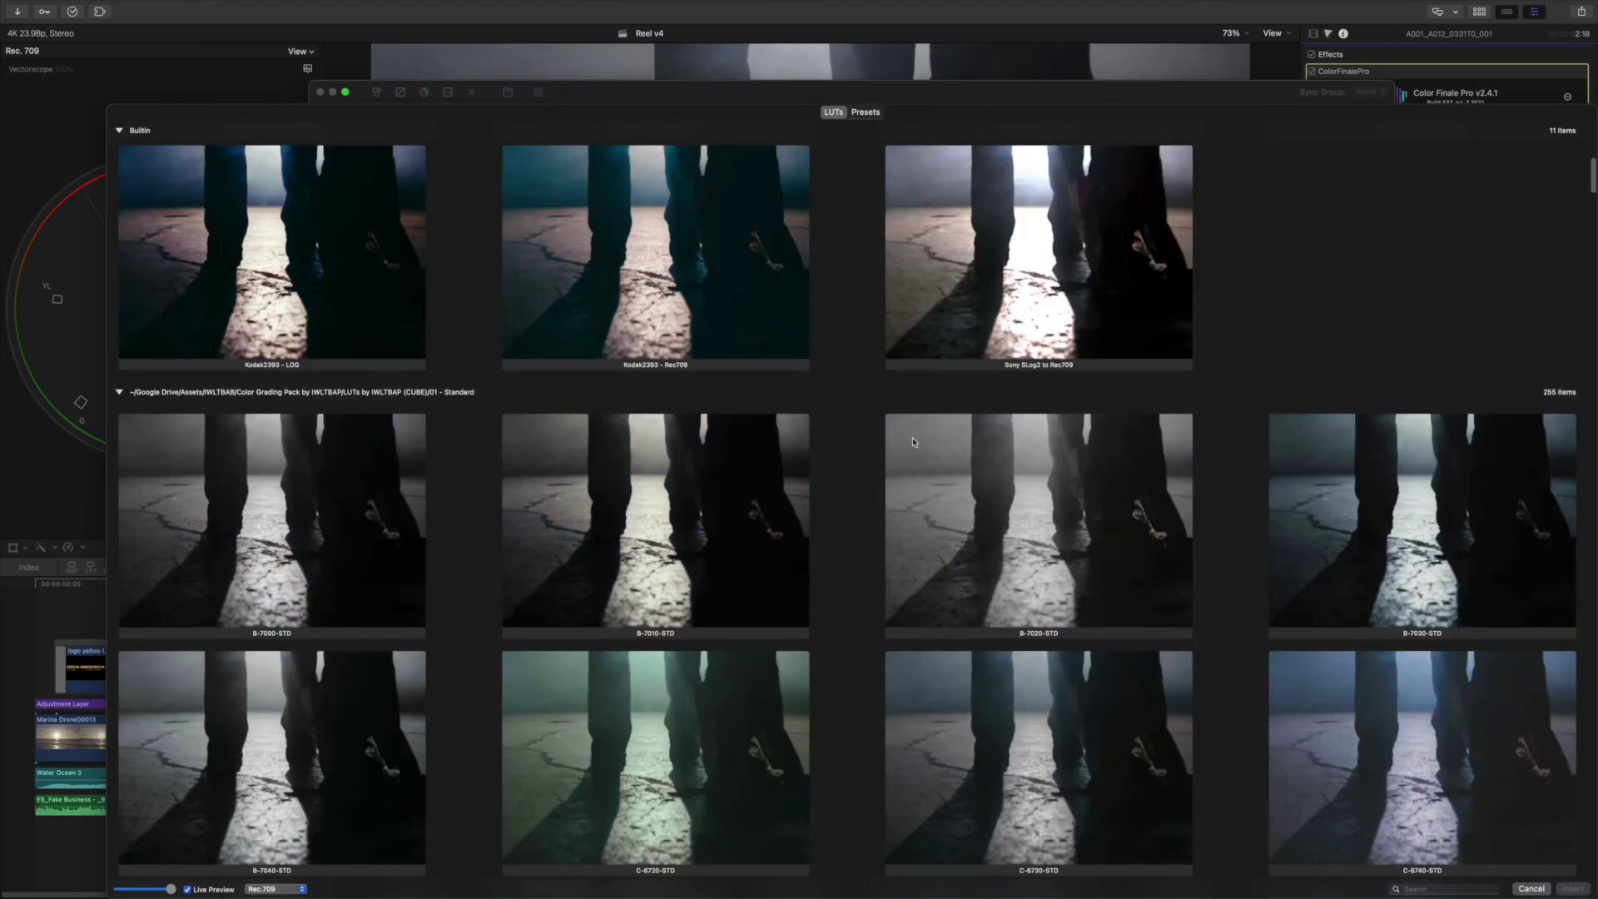
{"action": "scroll", "coordinate": [910, 439], "scroll_direction": "down", "scroll_amount": 15}
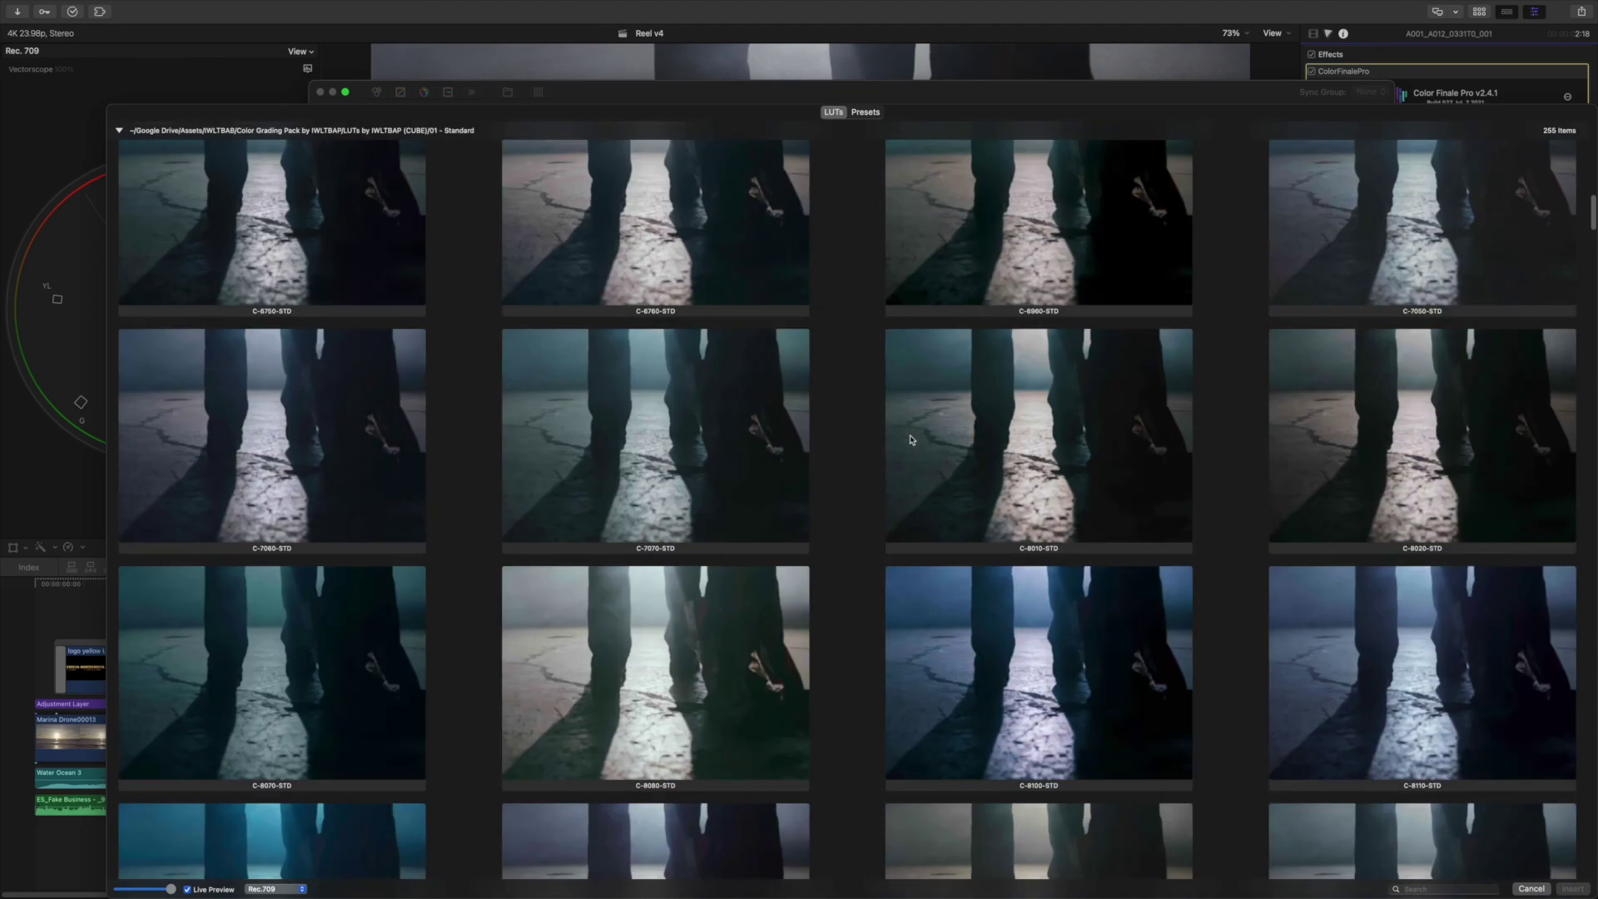
{"action": "scroll", "coordinate": [744, 588], "scroll_direction": "down", "scroll_amount": 6}
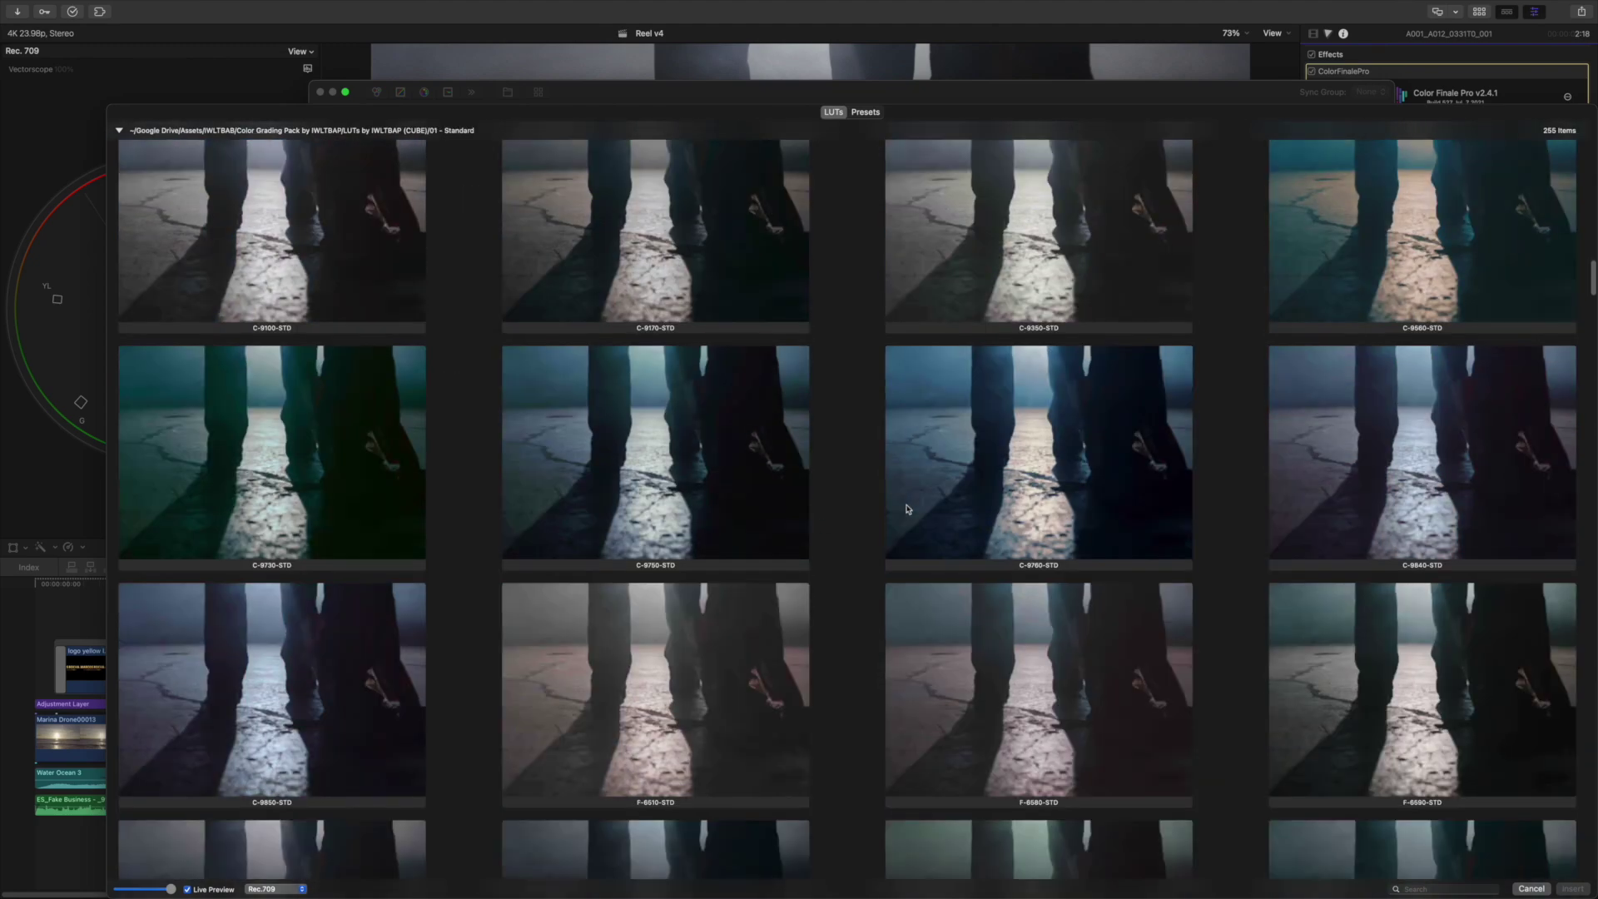
{"action": "scroll", "coordinate": [907, 391], "scroll_direction": "down", "scroll_amount": 5}
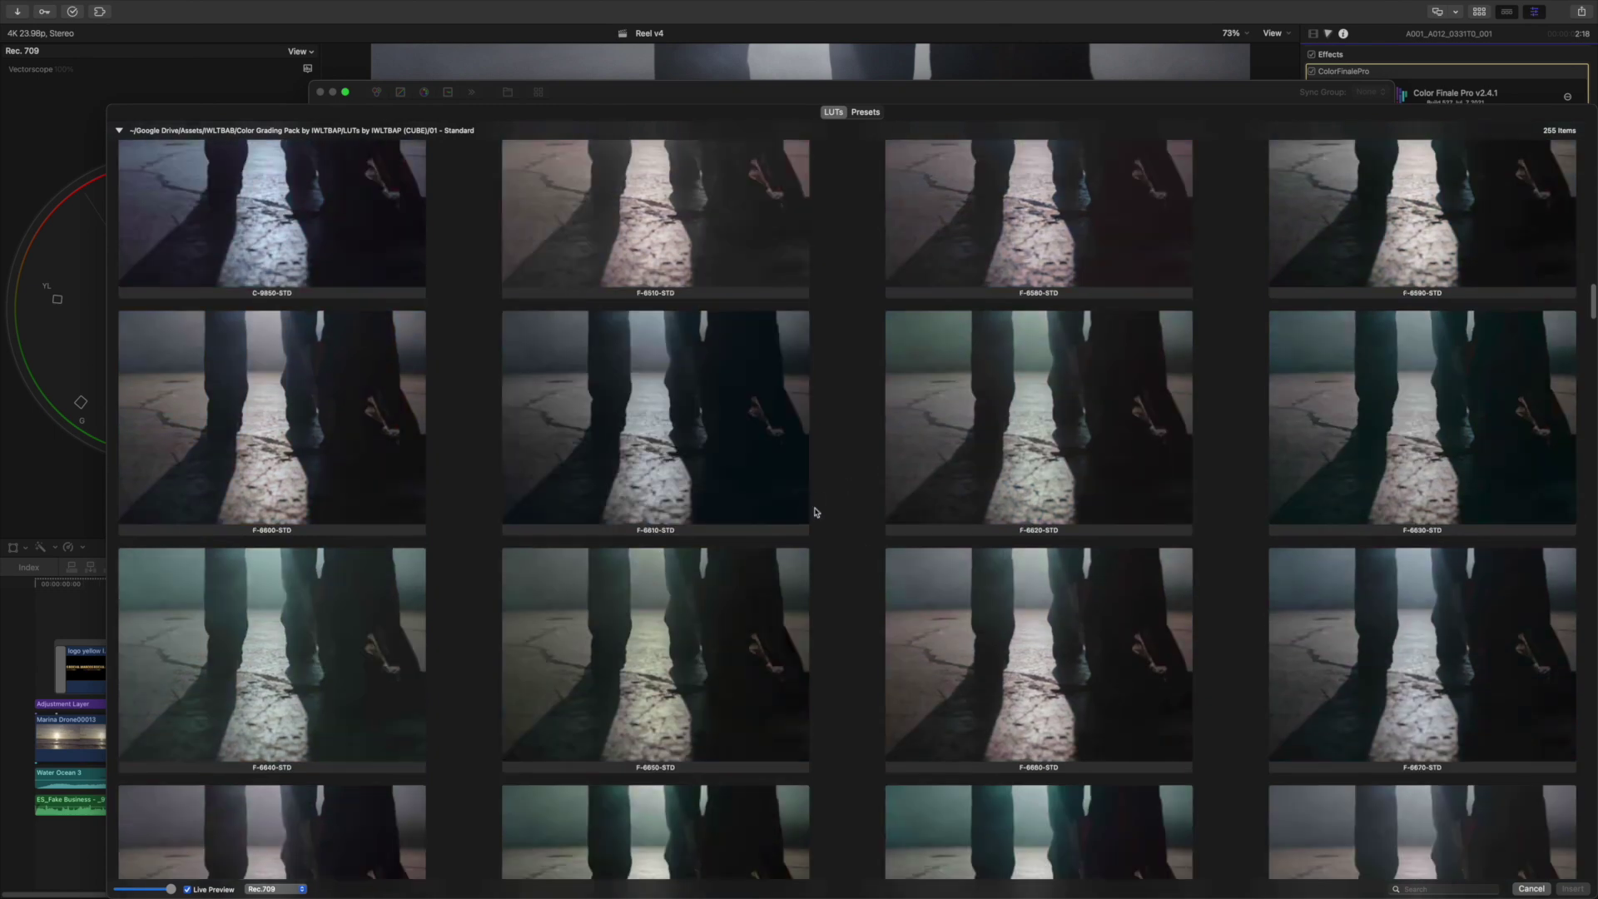
{"action": "scroll", "coordinate": [1085, 684], "scroll_direction": "down", "scroll_amount": 3}
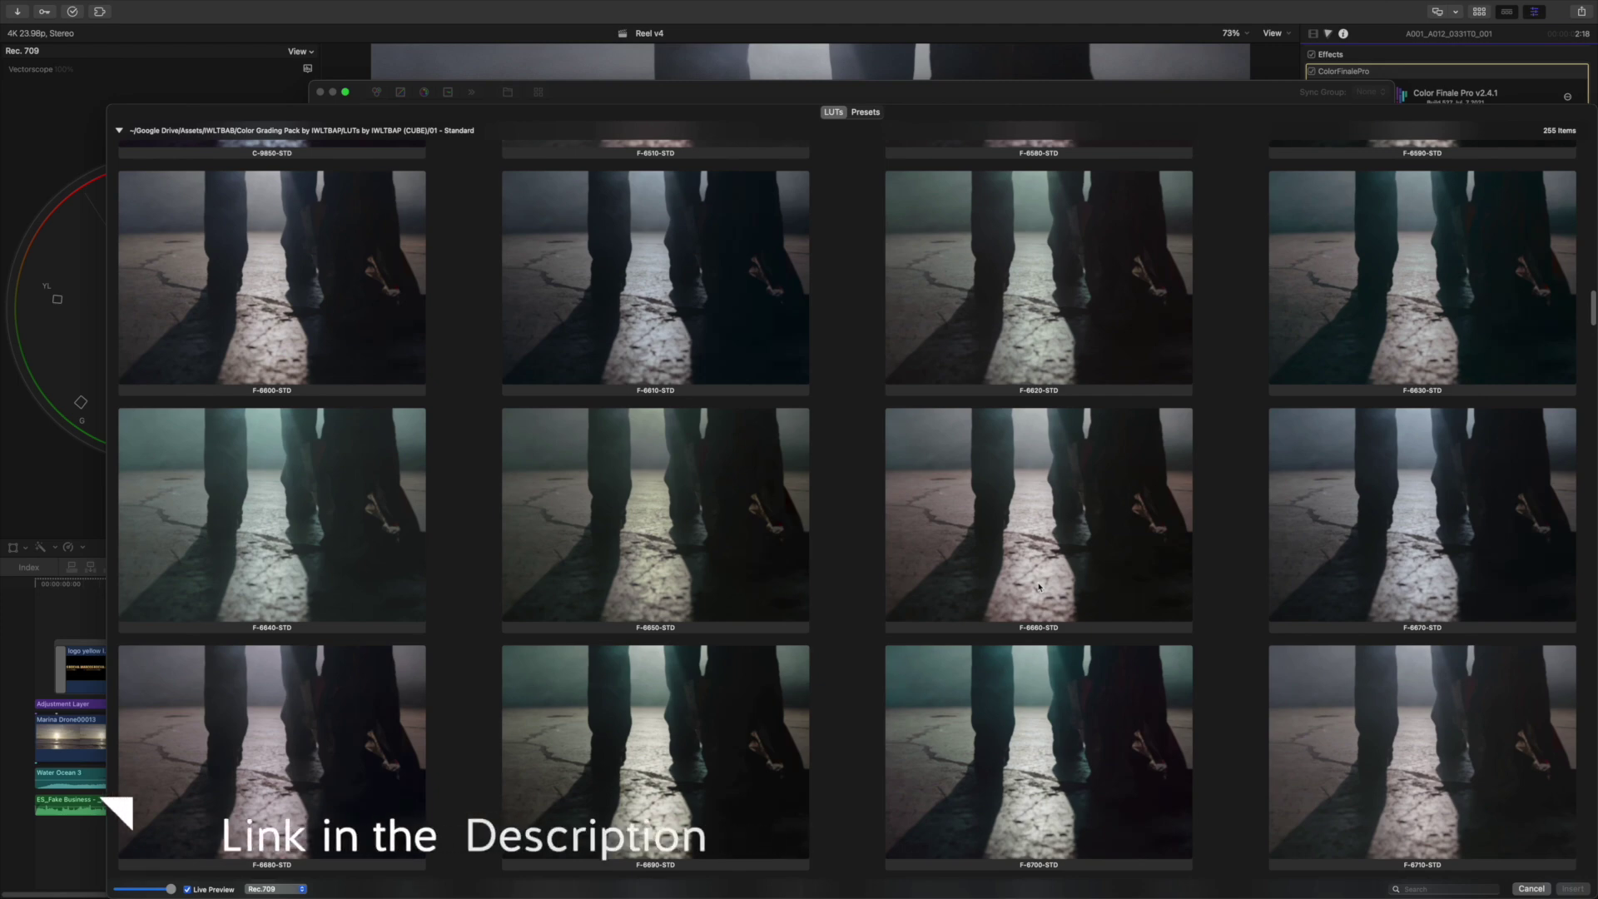
{"action": "scroll", "coordinate": [1032, 587], "scroll_direction": "up", "scroll_amount": 3}
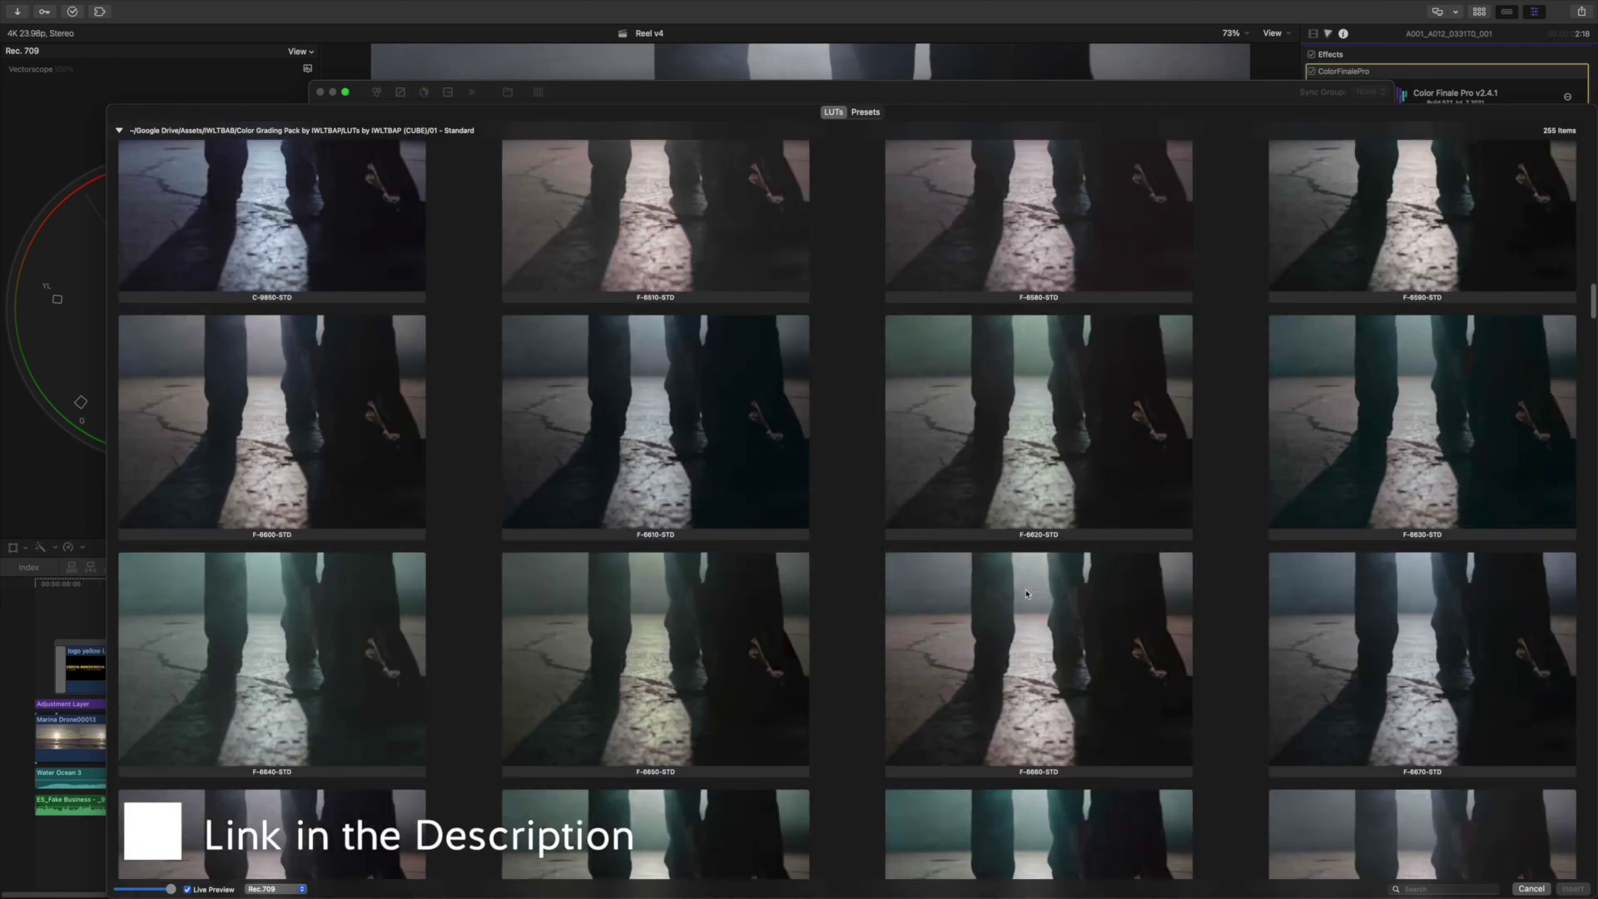
{"action": "scroll", "coordinate": [1027, 593], "scroll_direction": "up", "scroll_amount": 5}
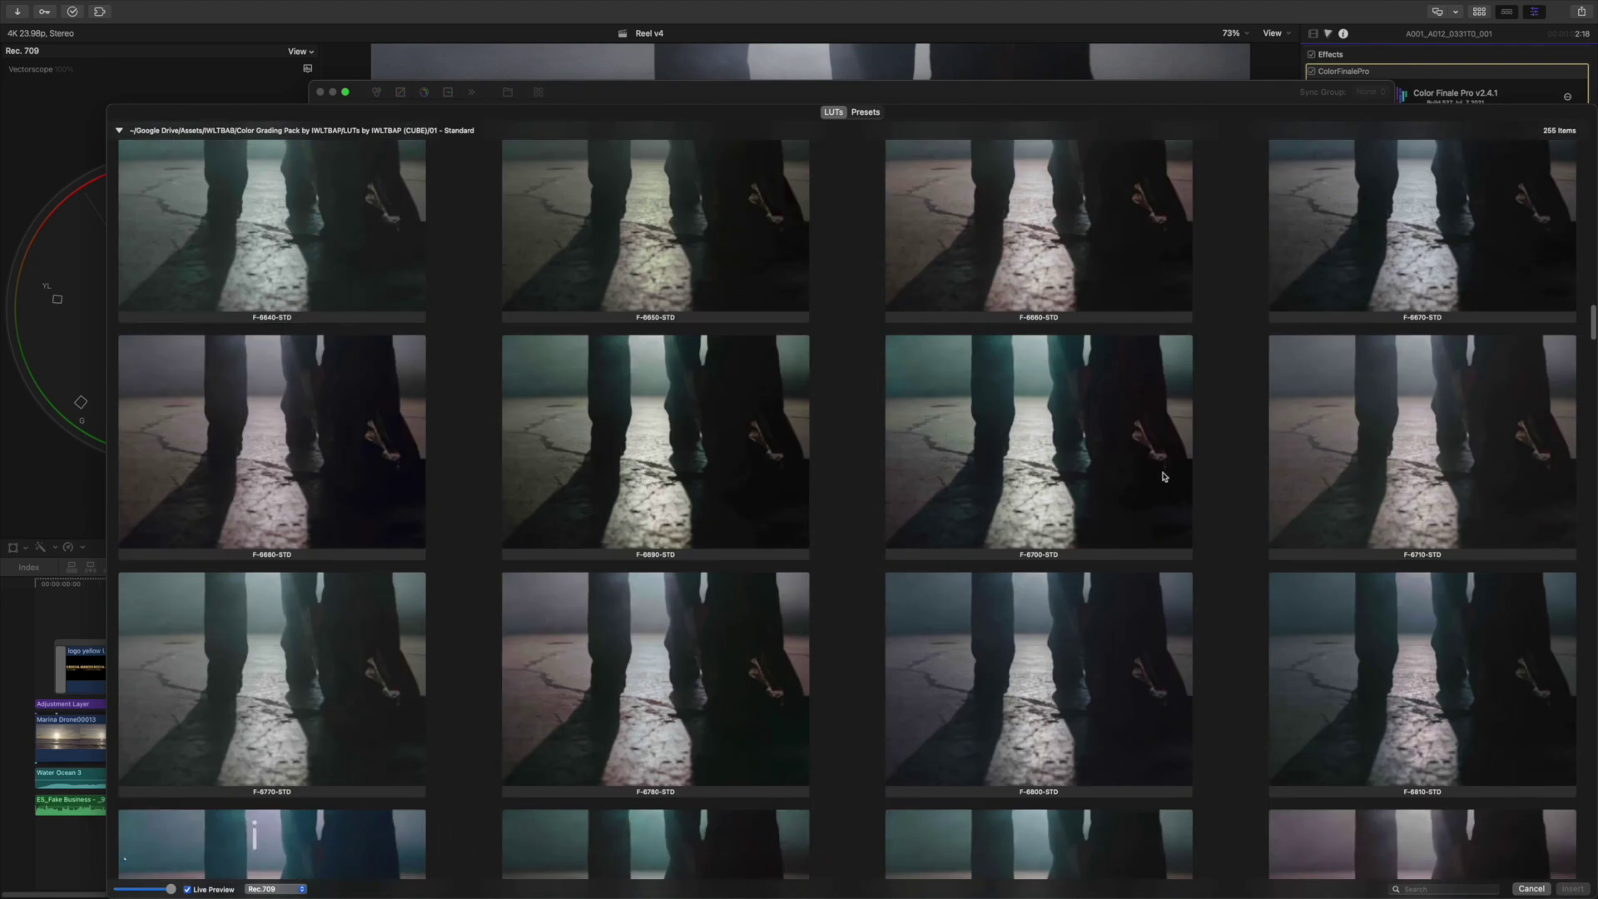
{"action": "scroll", "coordinate": [1165, 570], "scroll_direction": "down", "scroll_amount": 3}
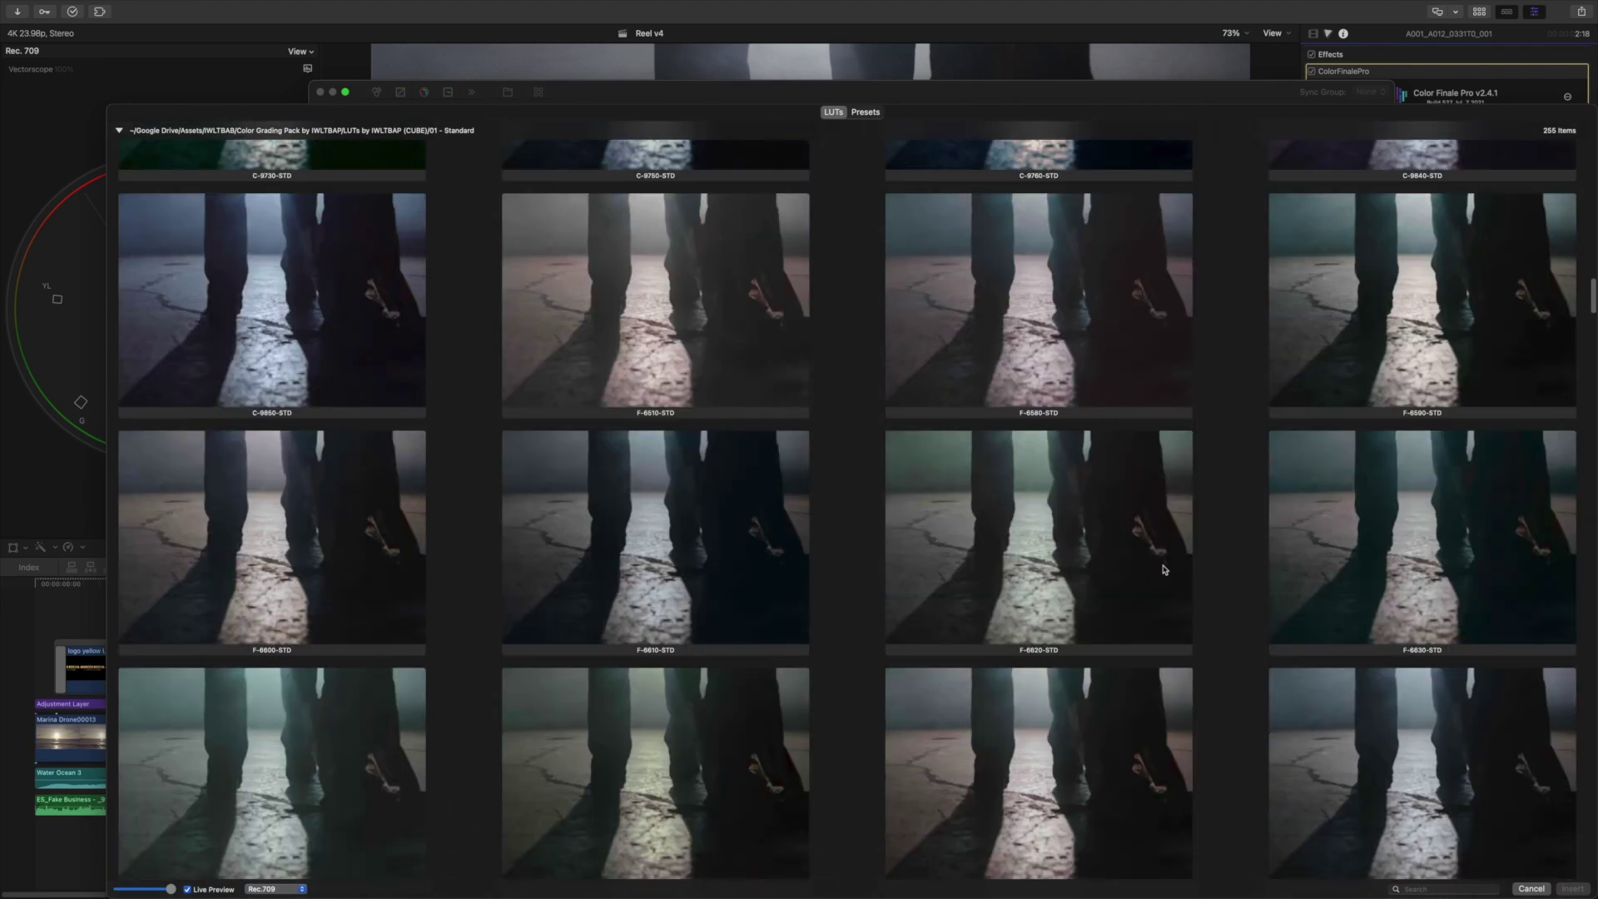
- Close the LUT browser and re-enable the F-6980-STD and Color Wheels layers
{"action": "left_click", "coordinate": [1533, 889]}
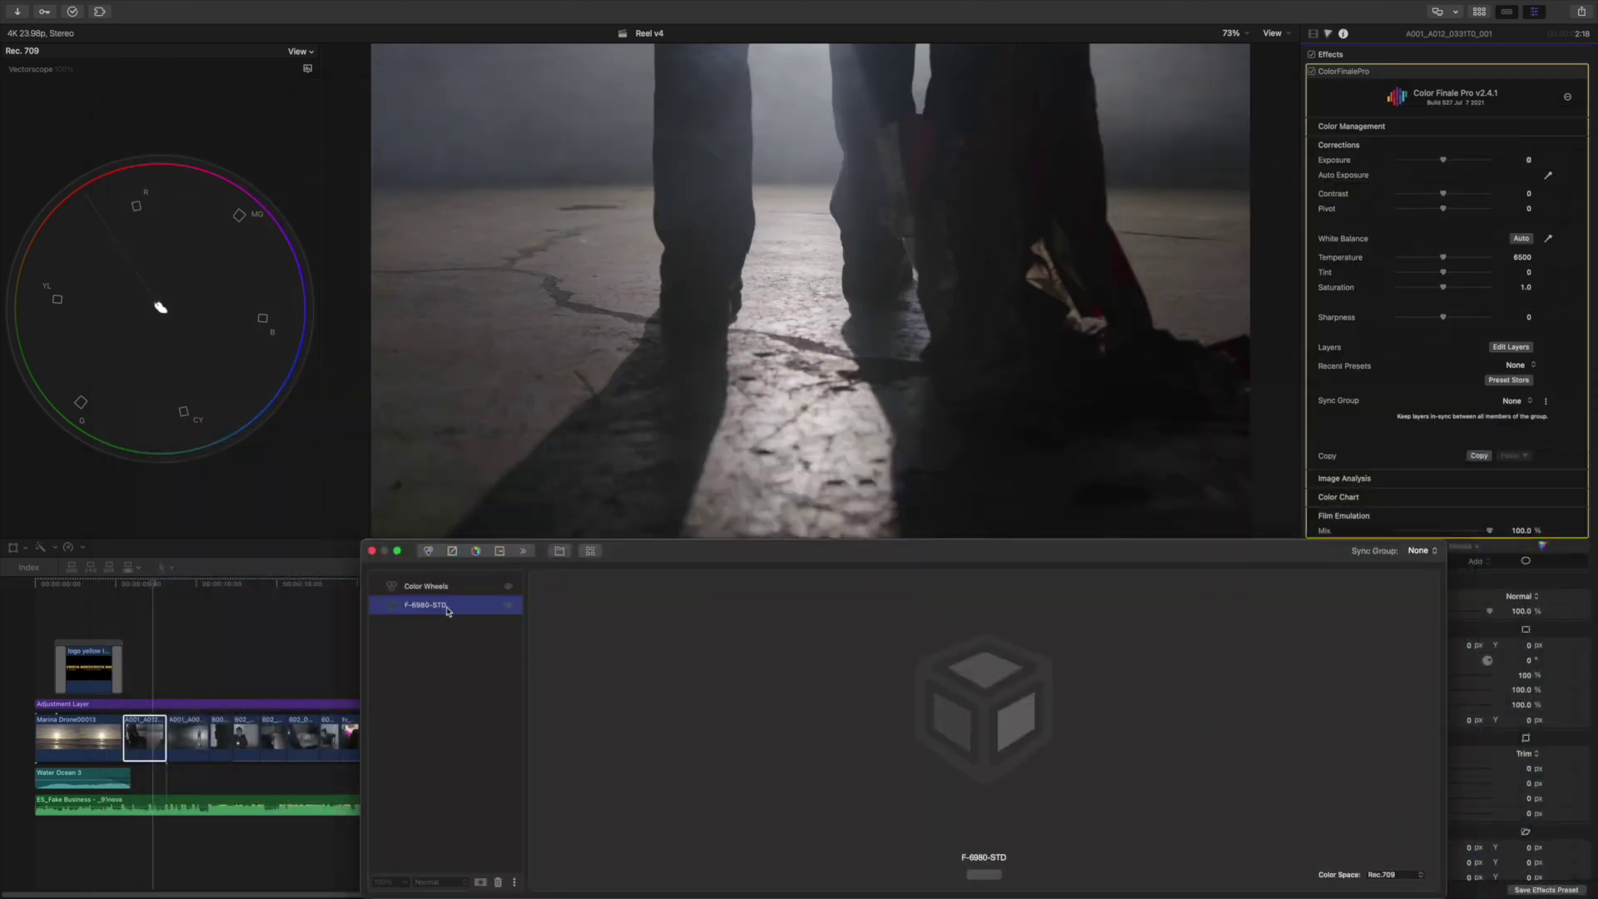
{"action": "left_click", "coordinate": [510, 606]}
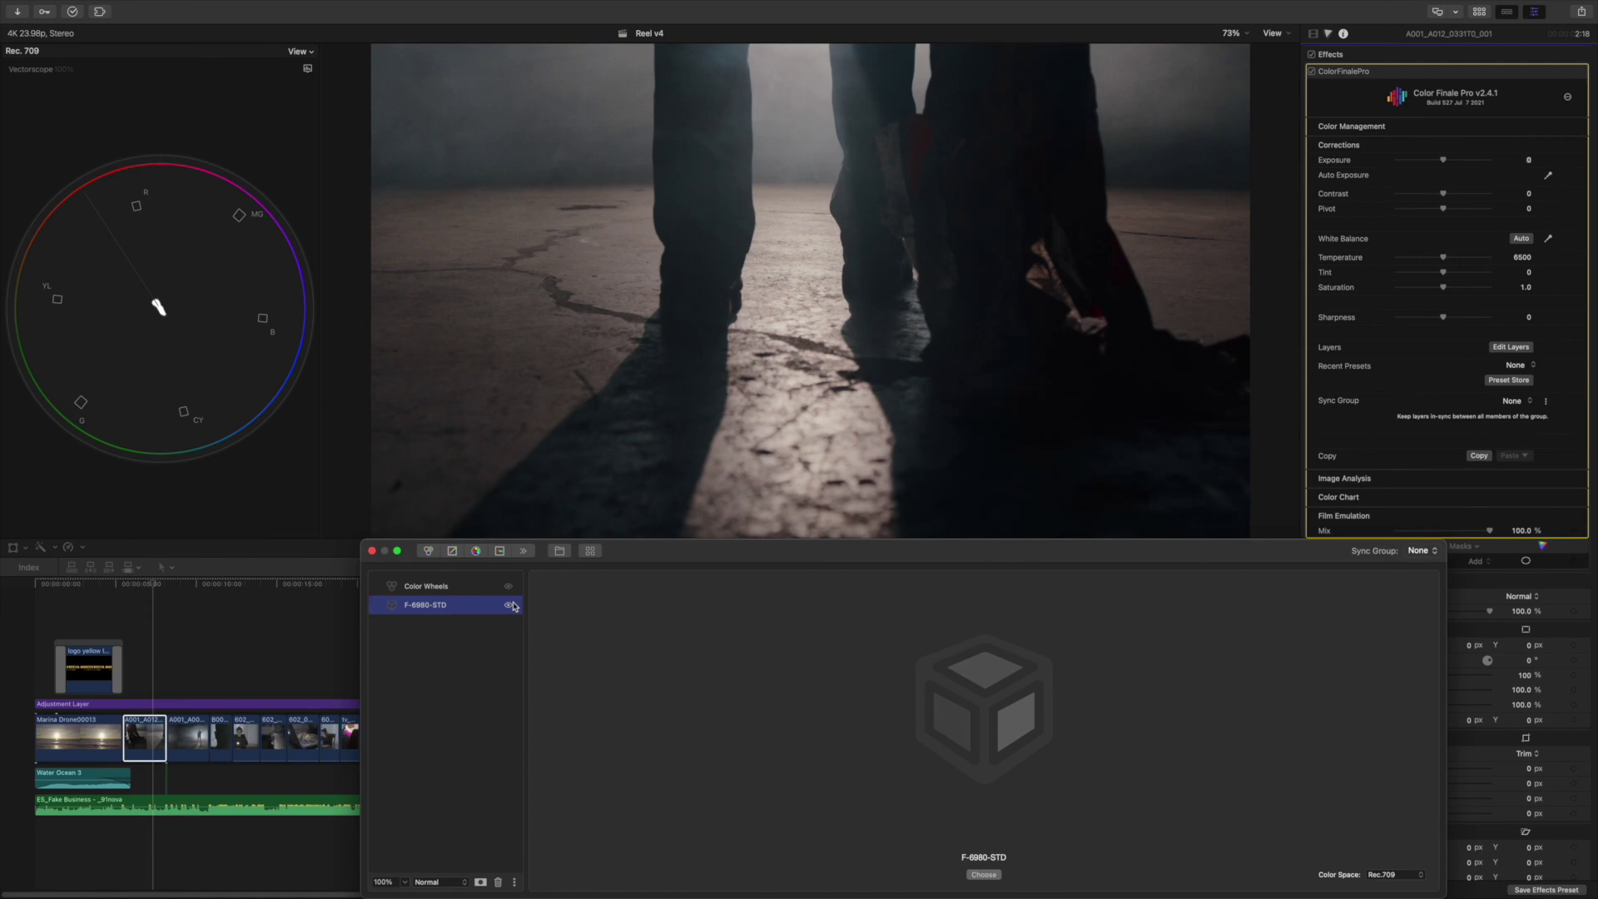
{"action": "left_click", "coordinate": [511, 589]}
- Close the layers window and skim the timeline toward the man's interview shot
{"action": "left_click", "coordinate": [372, 551]}
{"action": "left_click", "coordinate": [168, 586]}
{"action": "left_click_drag", "start_coordinate": [169, 595], "coordinate": [414, 651]}
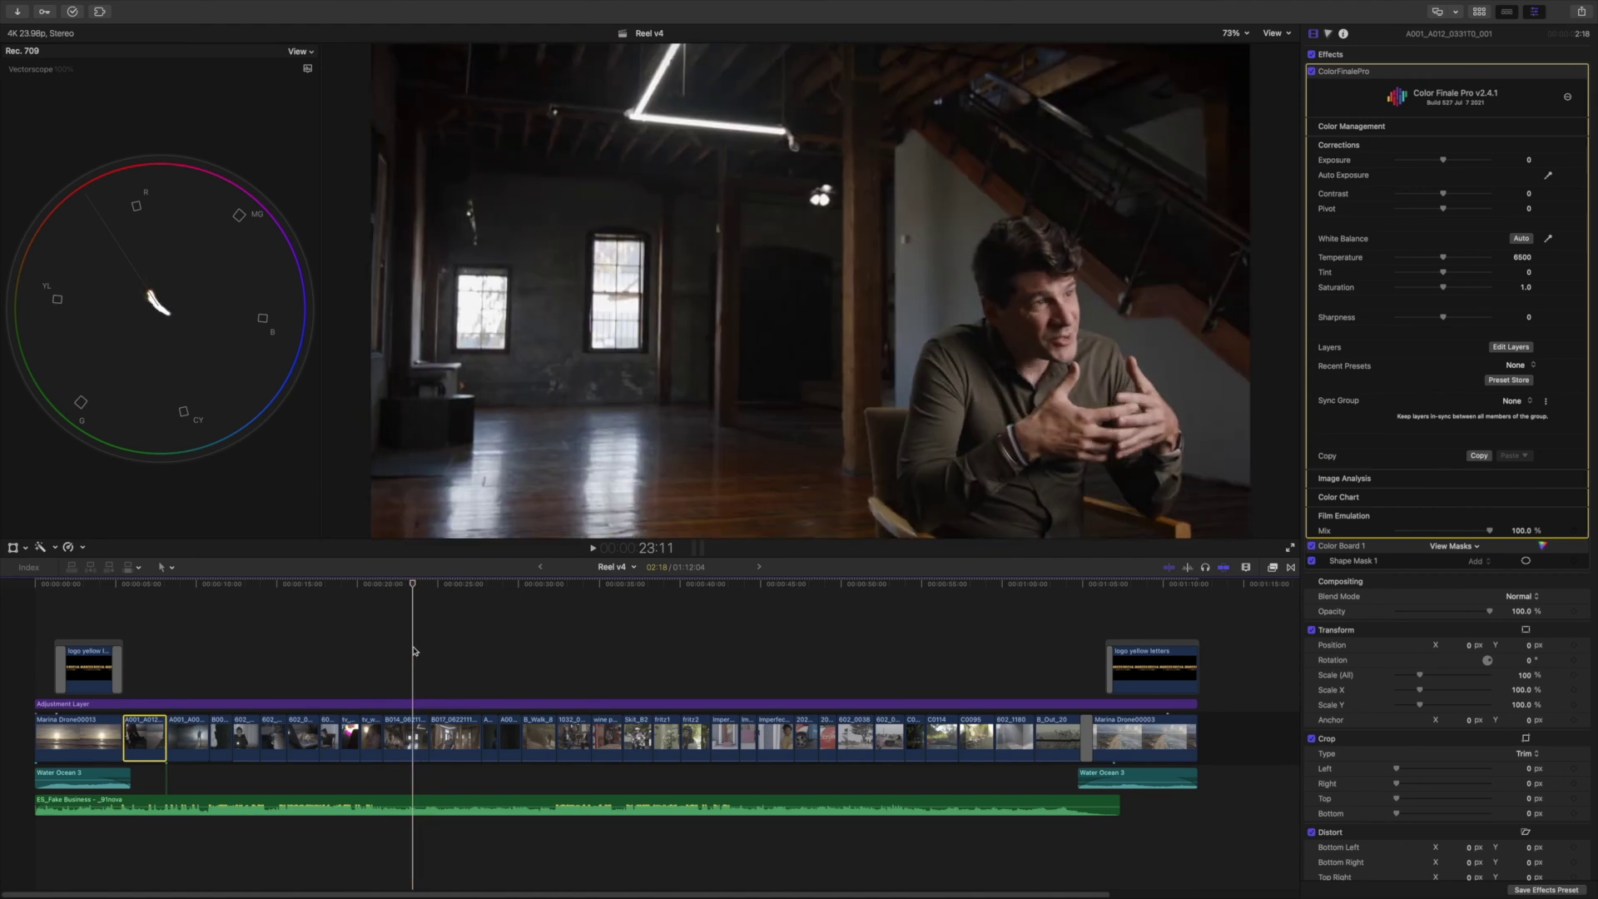
- Select the woman's B017 interview clip at 26:01 and review its metadata and Color Finale settings
{"action": "left_click", "coordinate": [405, 738]}
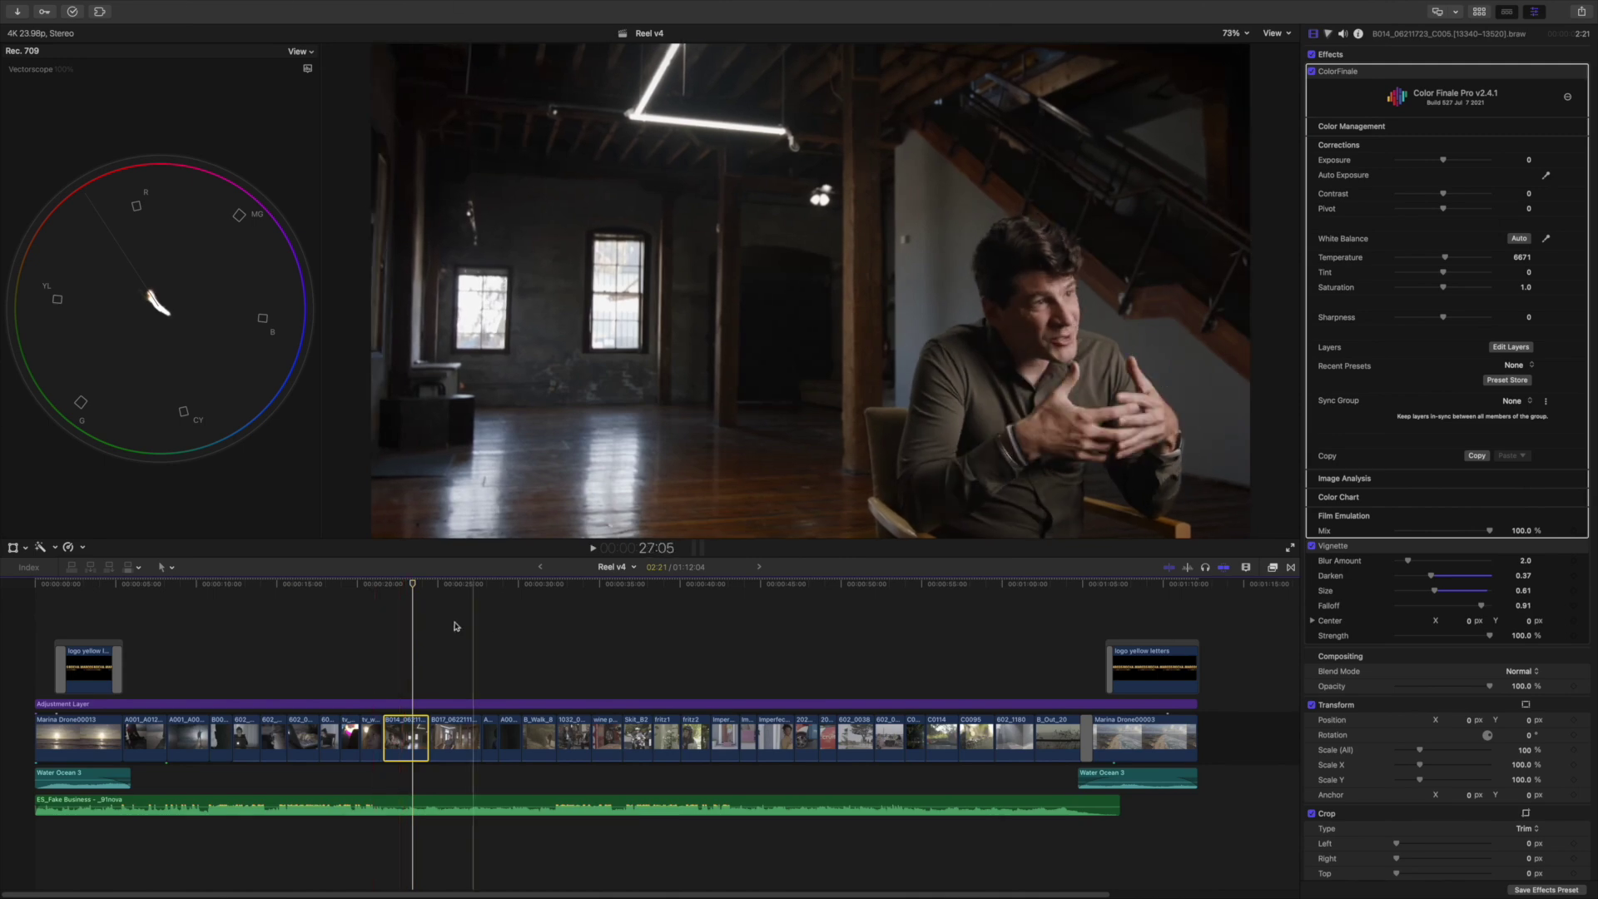
{"action": "left_click", "coordinate": [450, 585]}
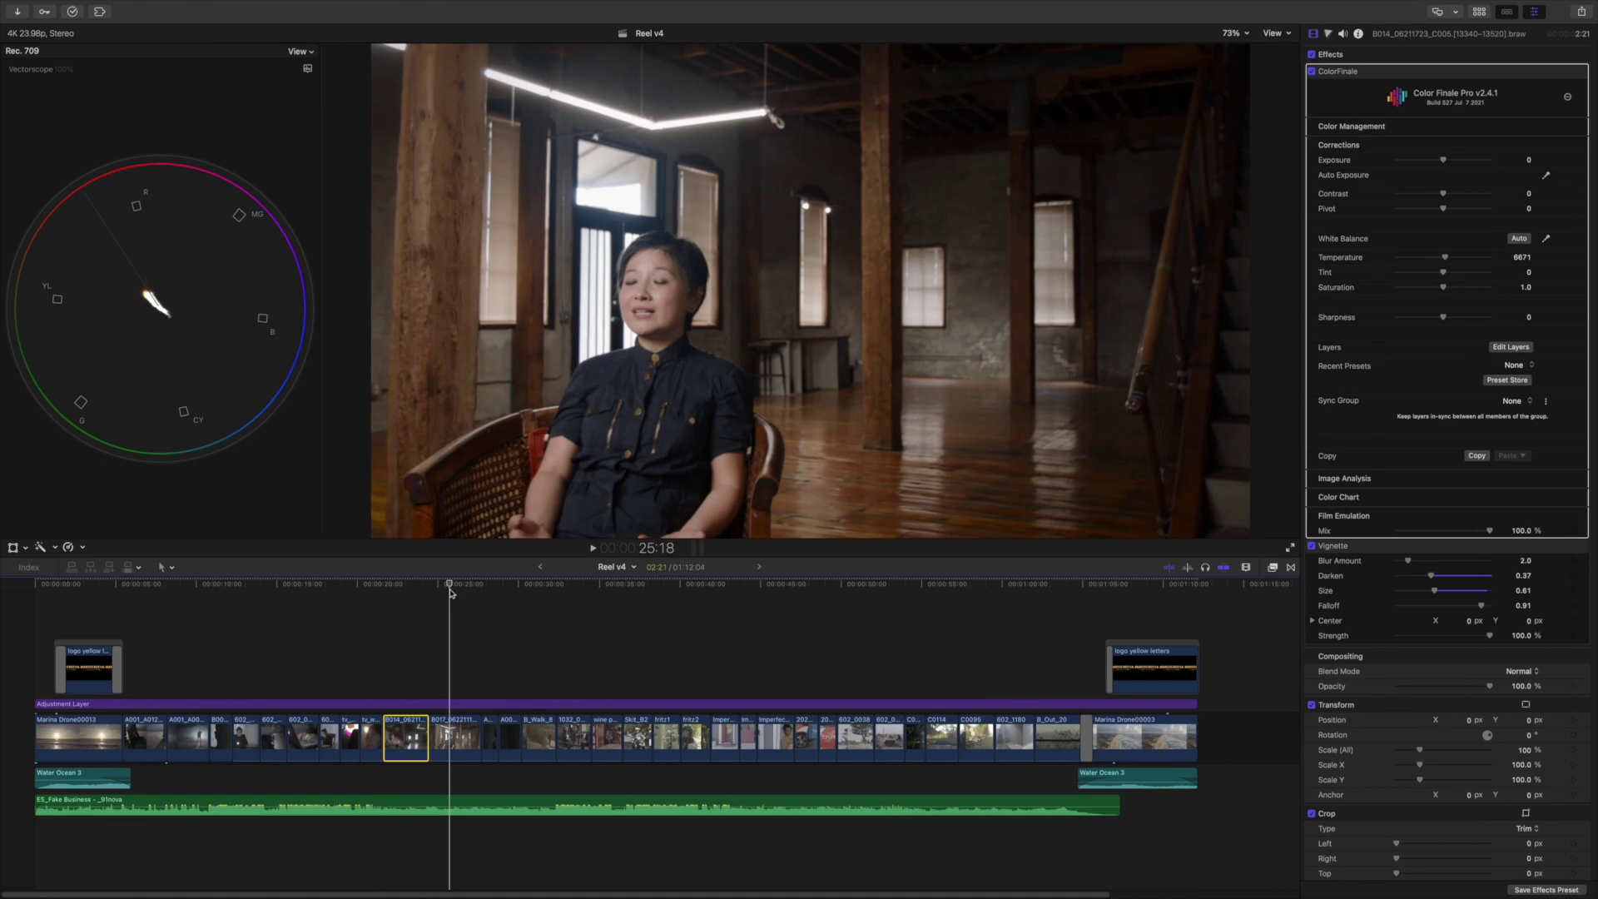
{"action": "left_click", "coordinate": [455, 587]}
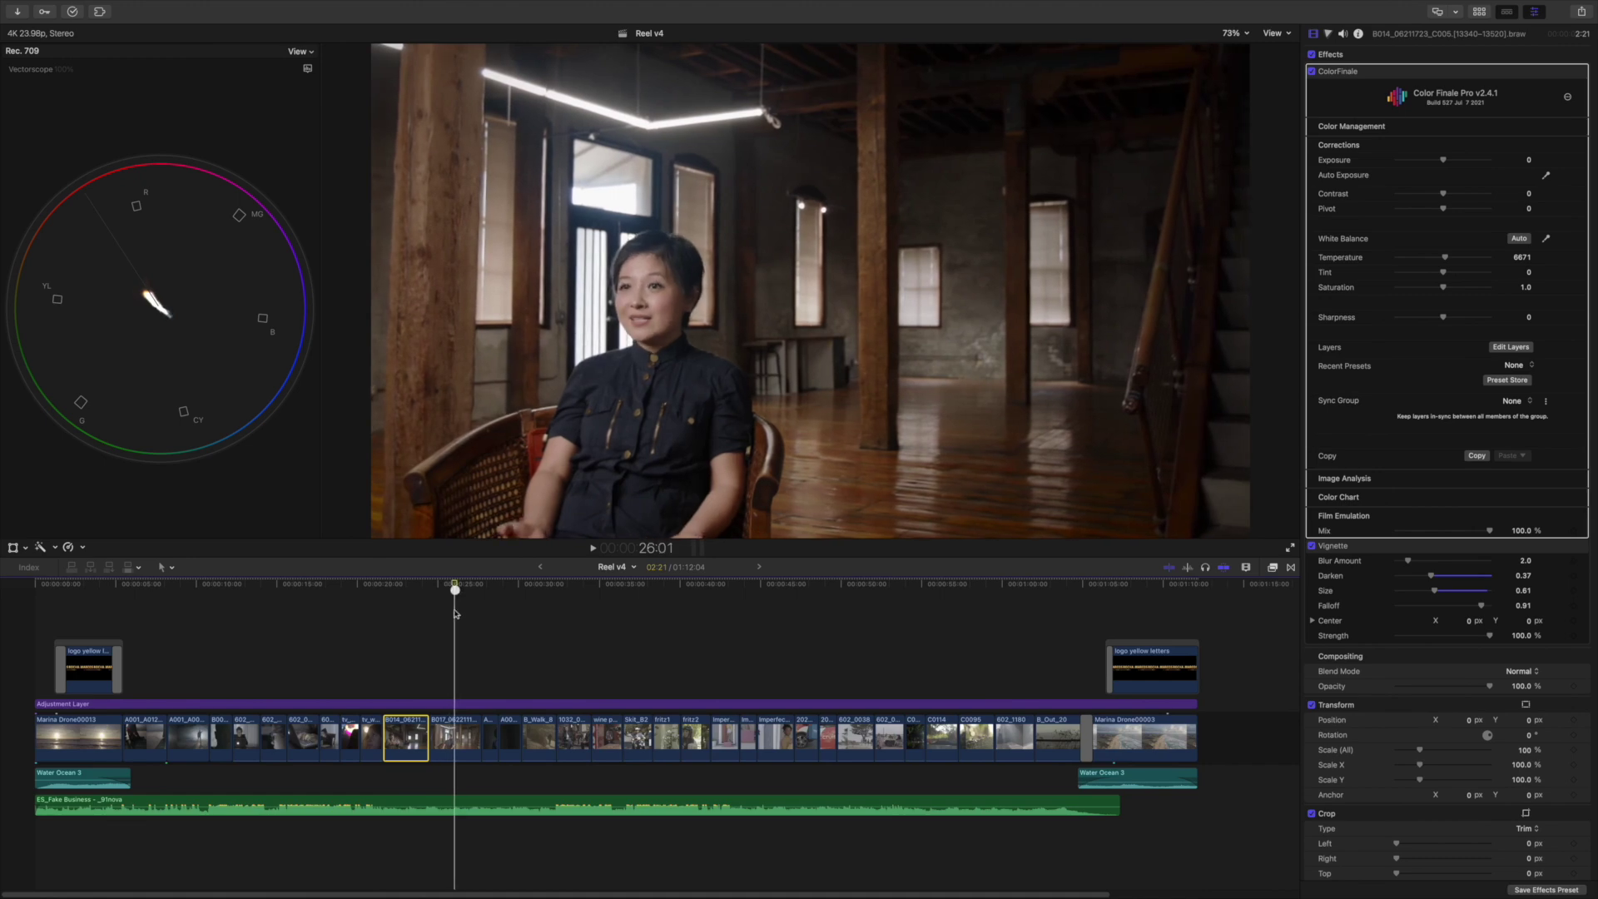
{"action": "left_click", "coordinate": [454, 737]}
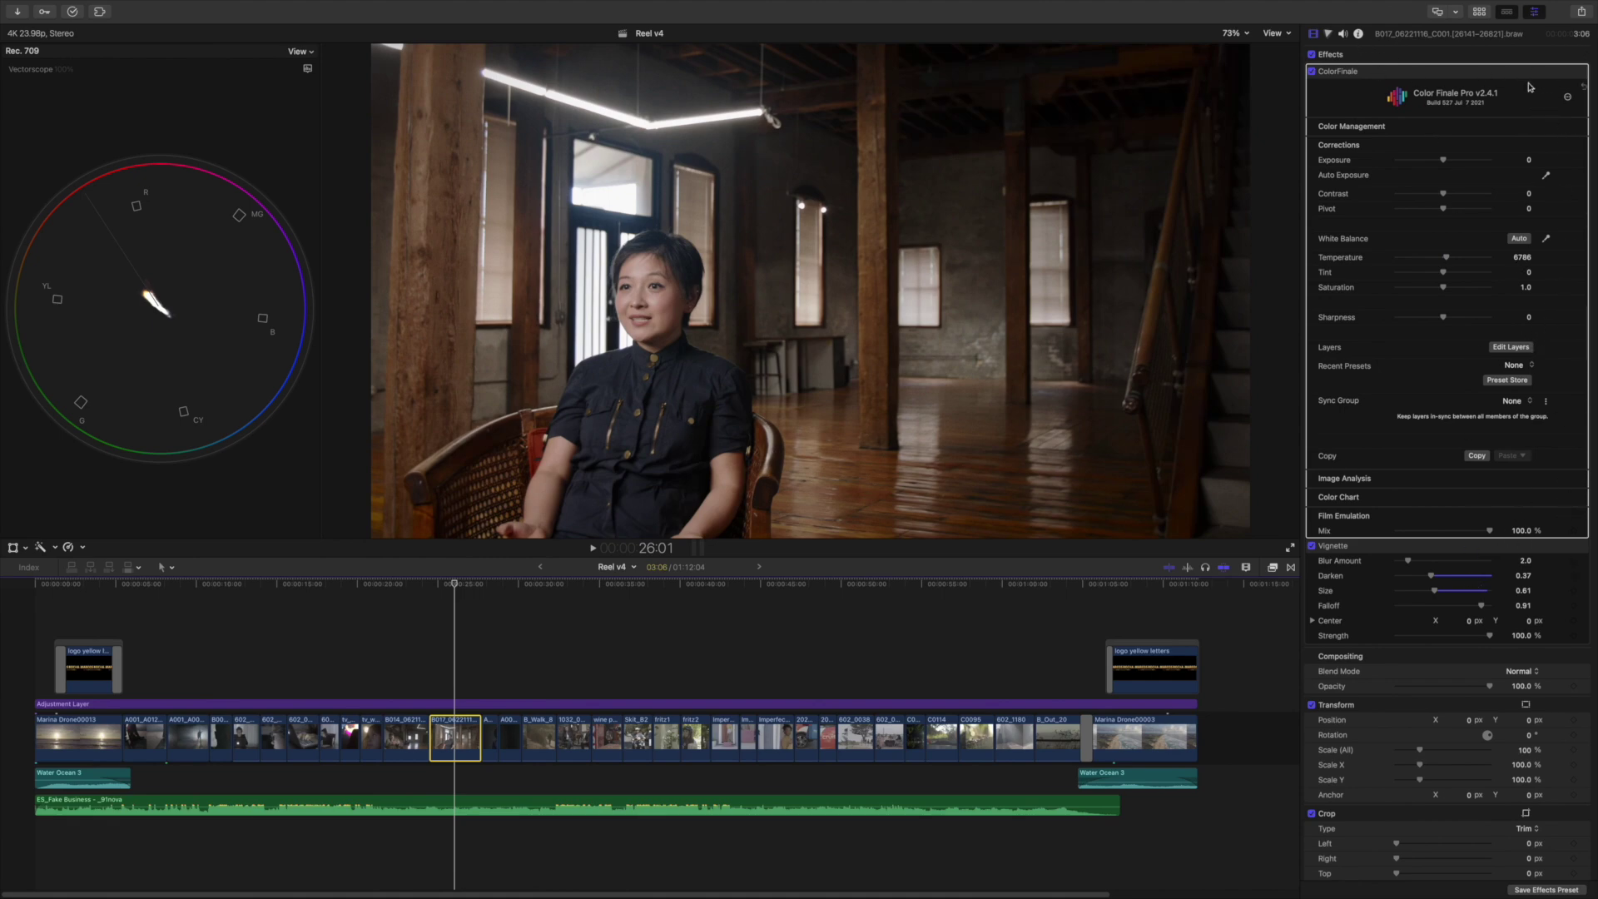
{"action": "left_click", "coordinate": [1360, 36]}
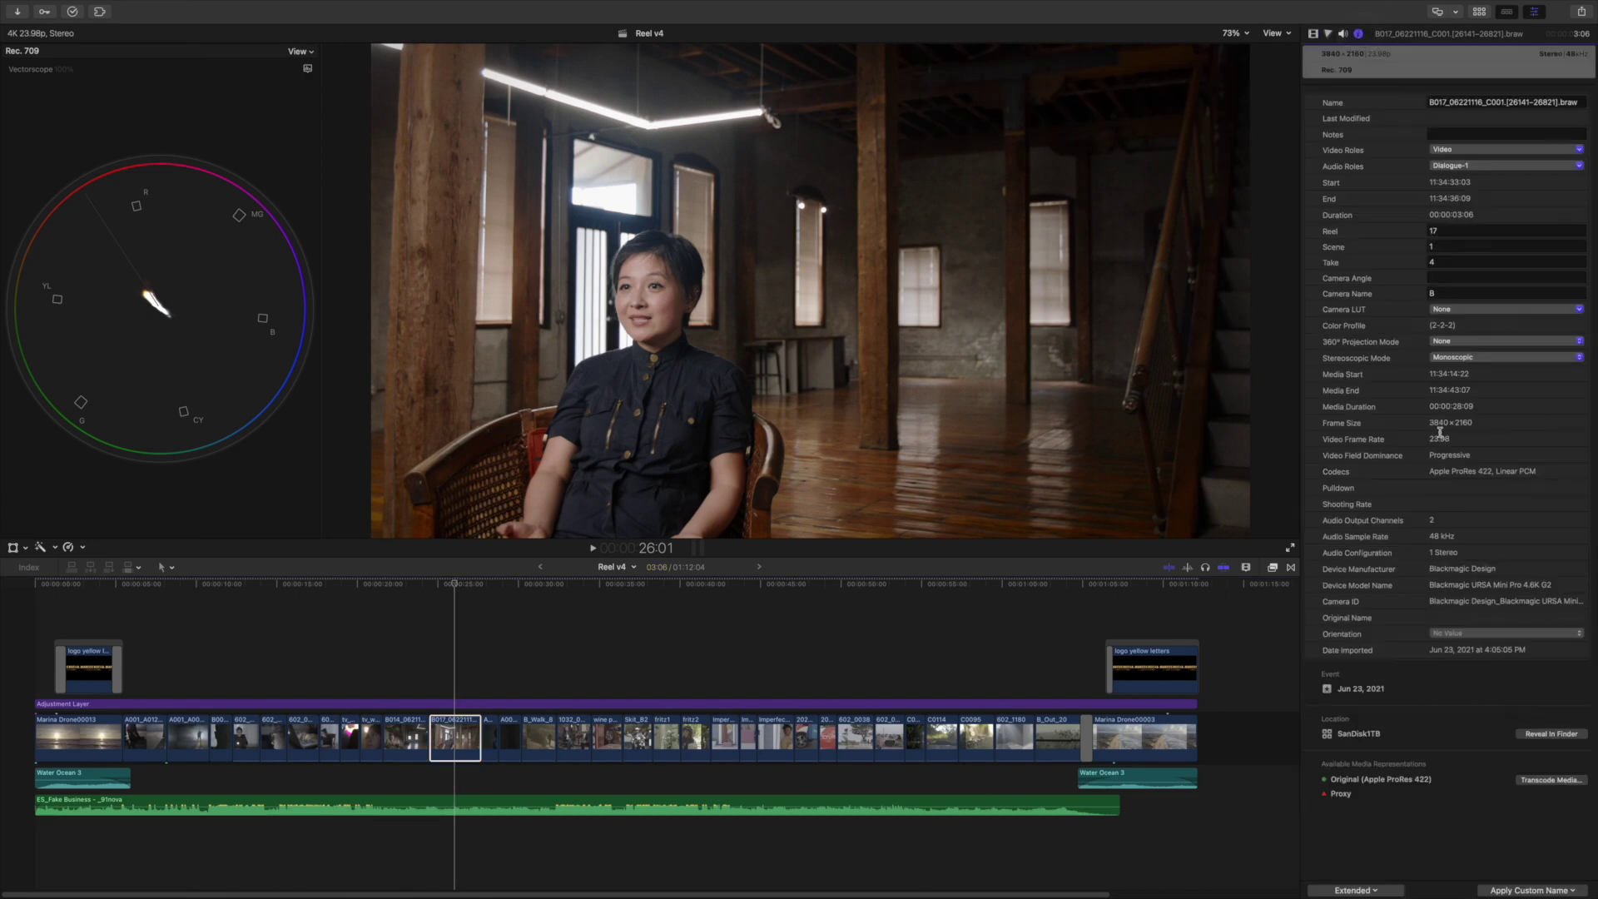
{"action": "left_click", "coordinate": [1313, 34]}
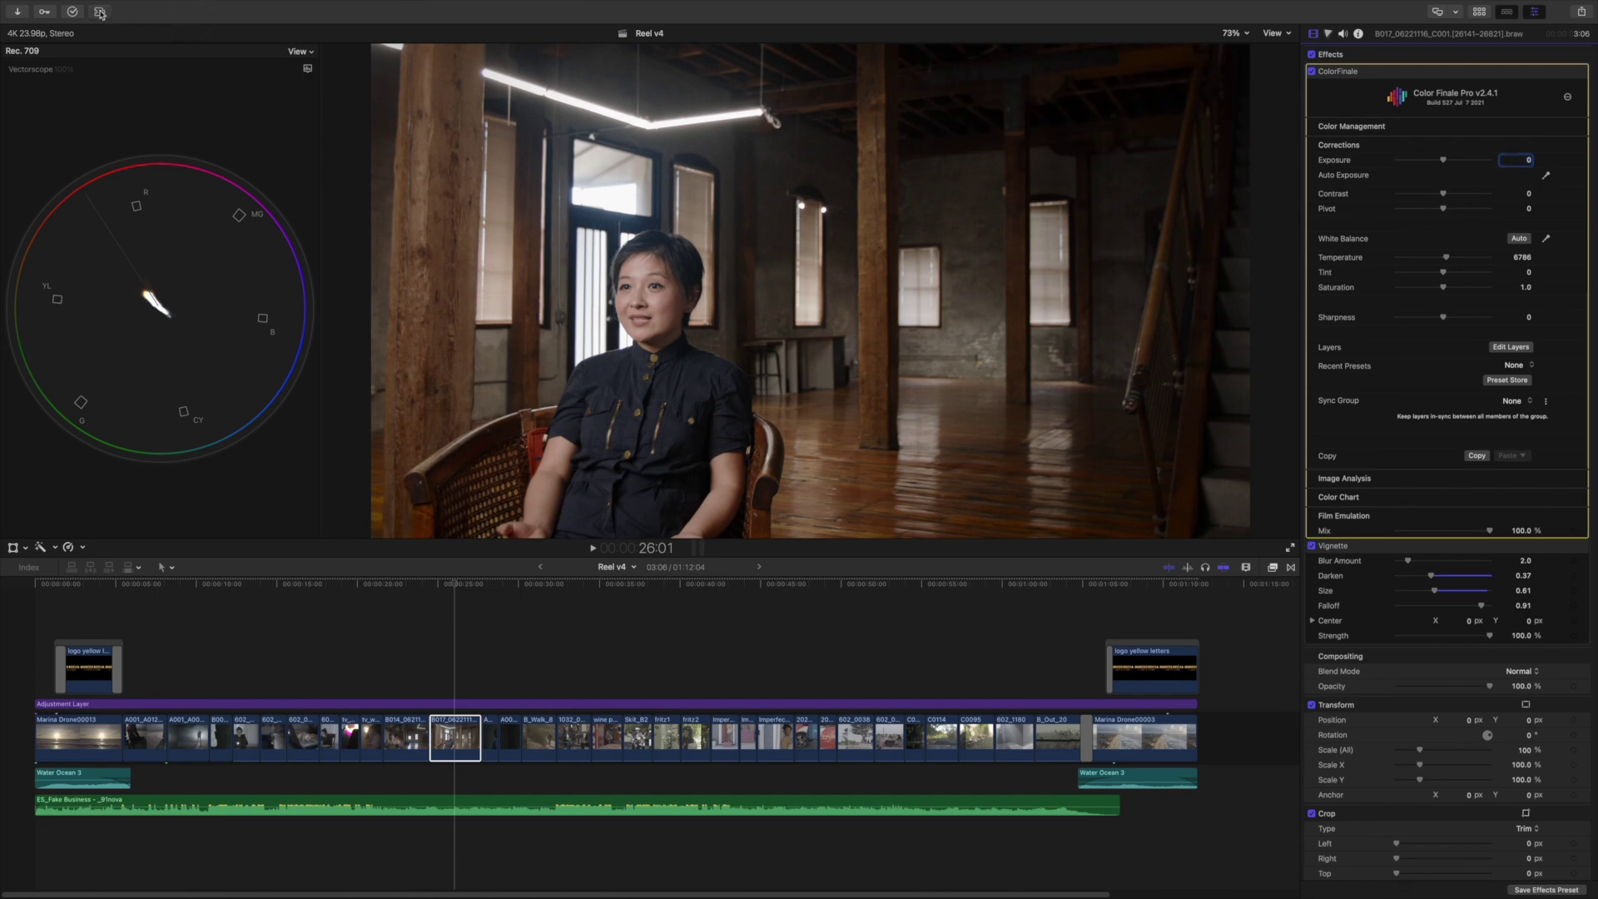
{"action": "left_click", "coordinate": [100, 12]}
{"action": "left_click", "coordinate": [88, 61]}
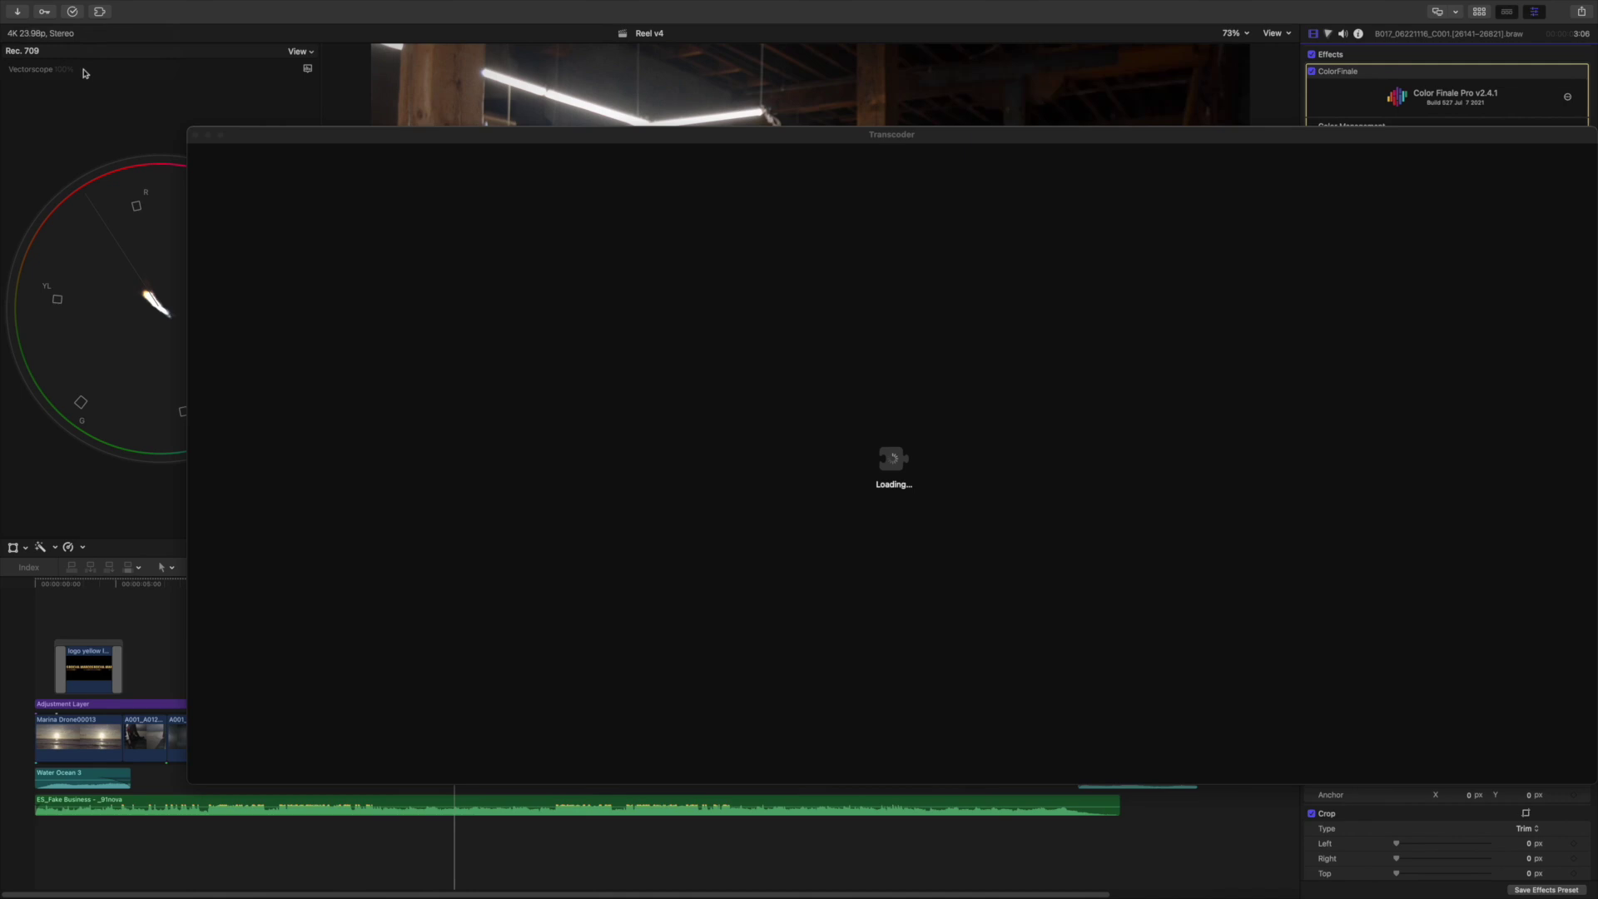
{"action": "left_click_drag", "start_coordinate": [781, 145], "coordinate": [786, 131]}
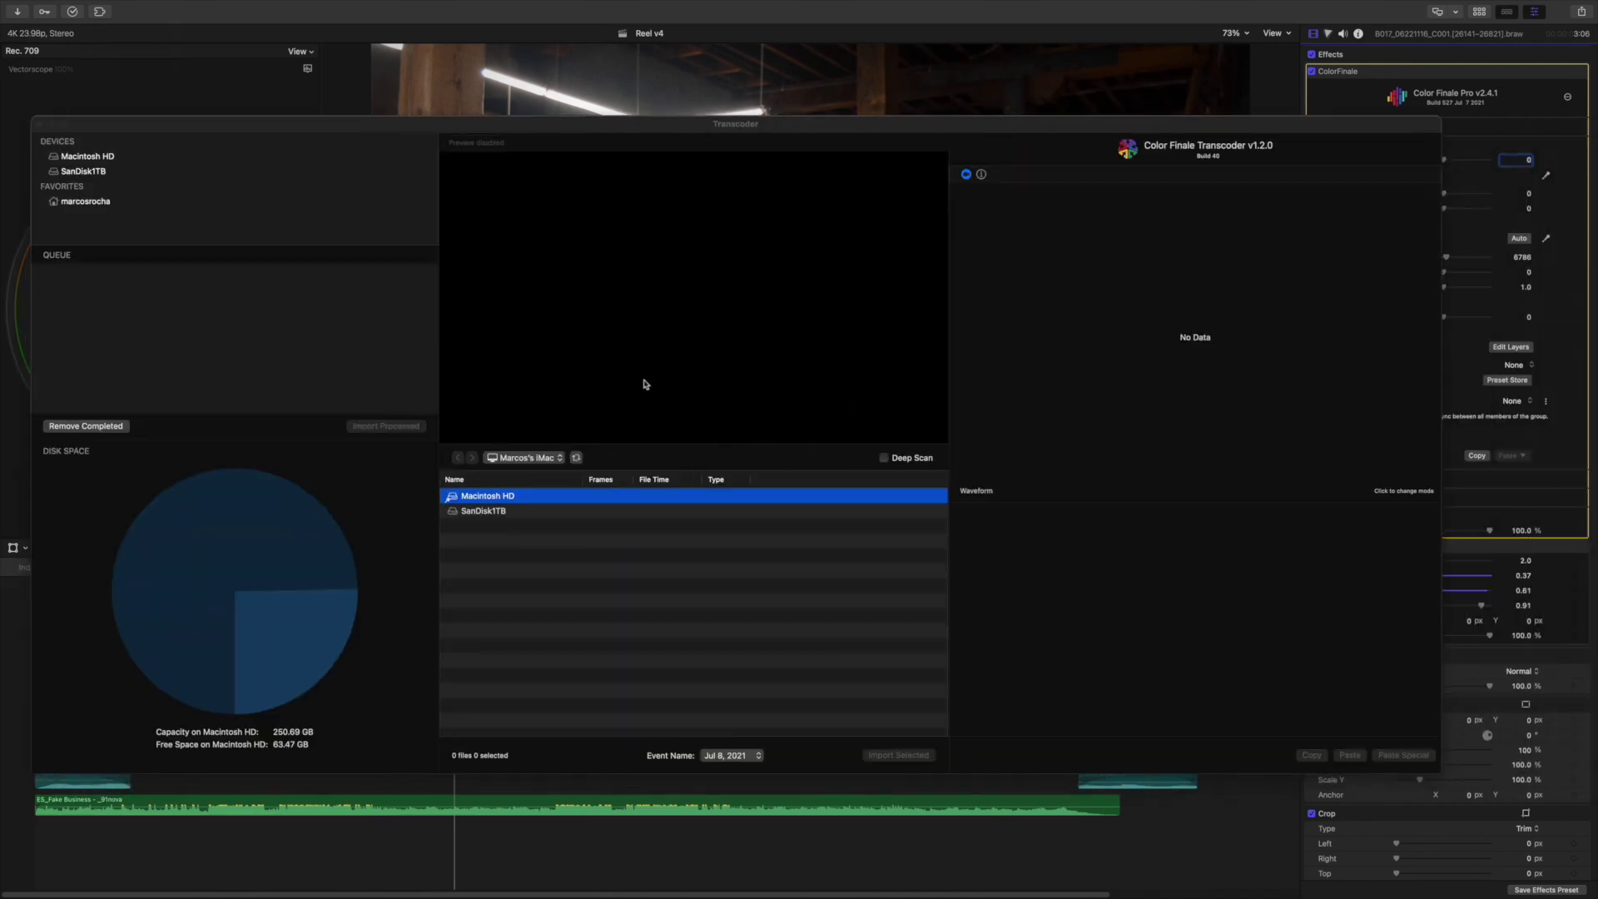
{"action": "left_click", "coordinate": [38, 125]}
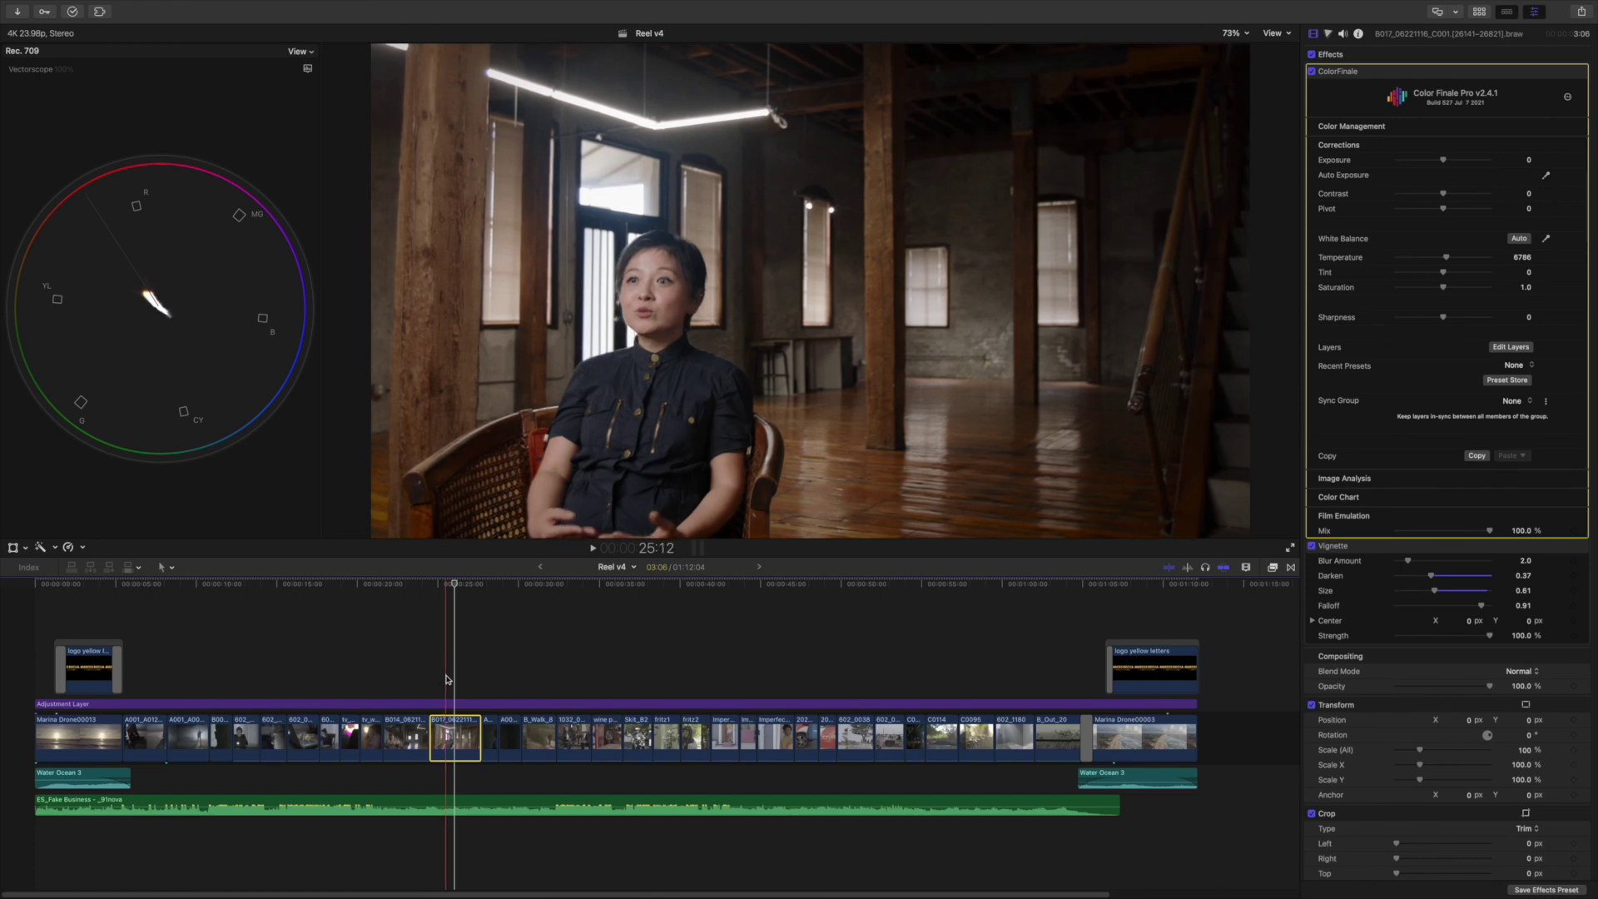
- Move to 25:09 in the woman's clip and inspect its Six Vectors, F-6600-STD and Curves layers
{"action": "left_click", "coordinate": [444, 678]}
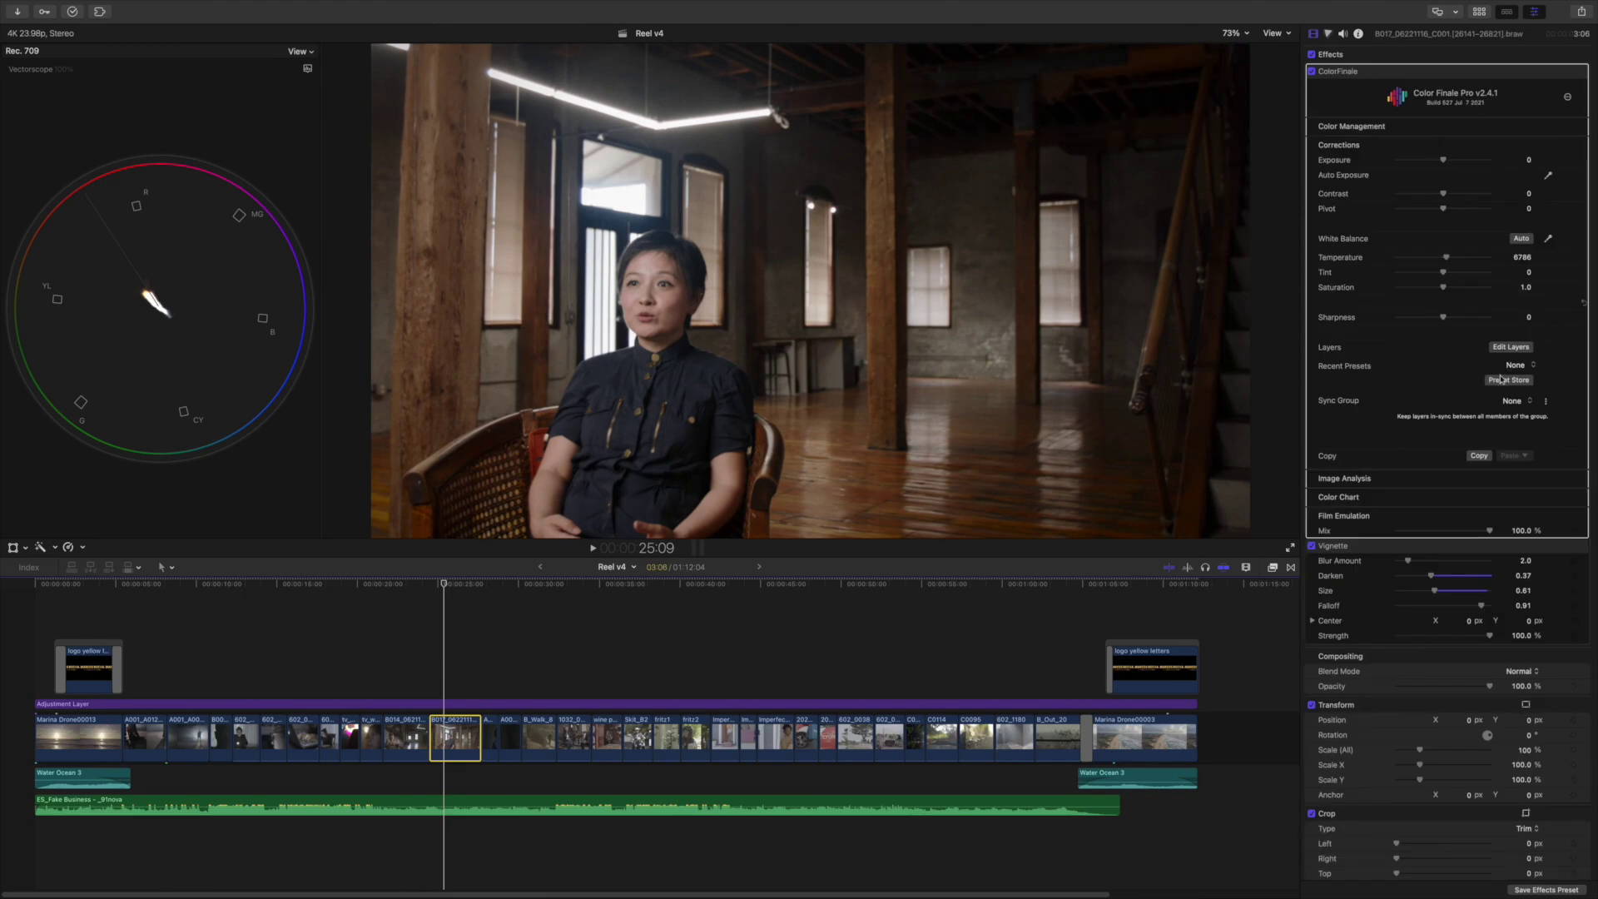
{"action": "left_click", "coordinate": [1525, 351]}
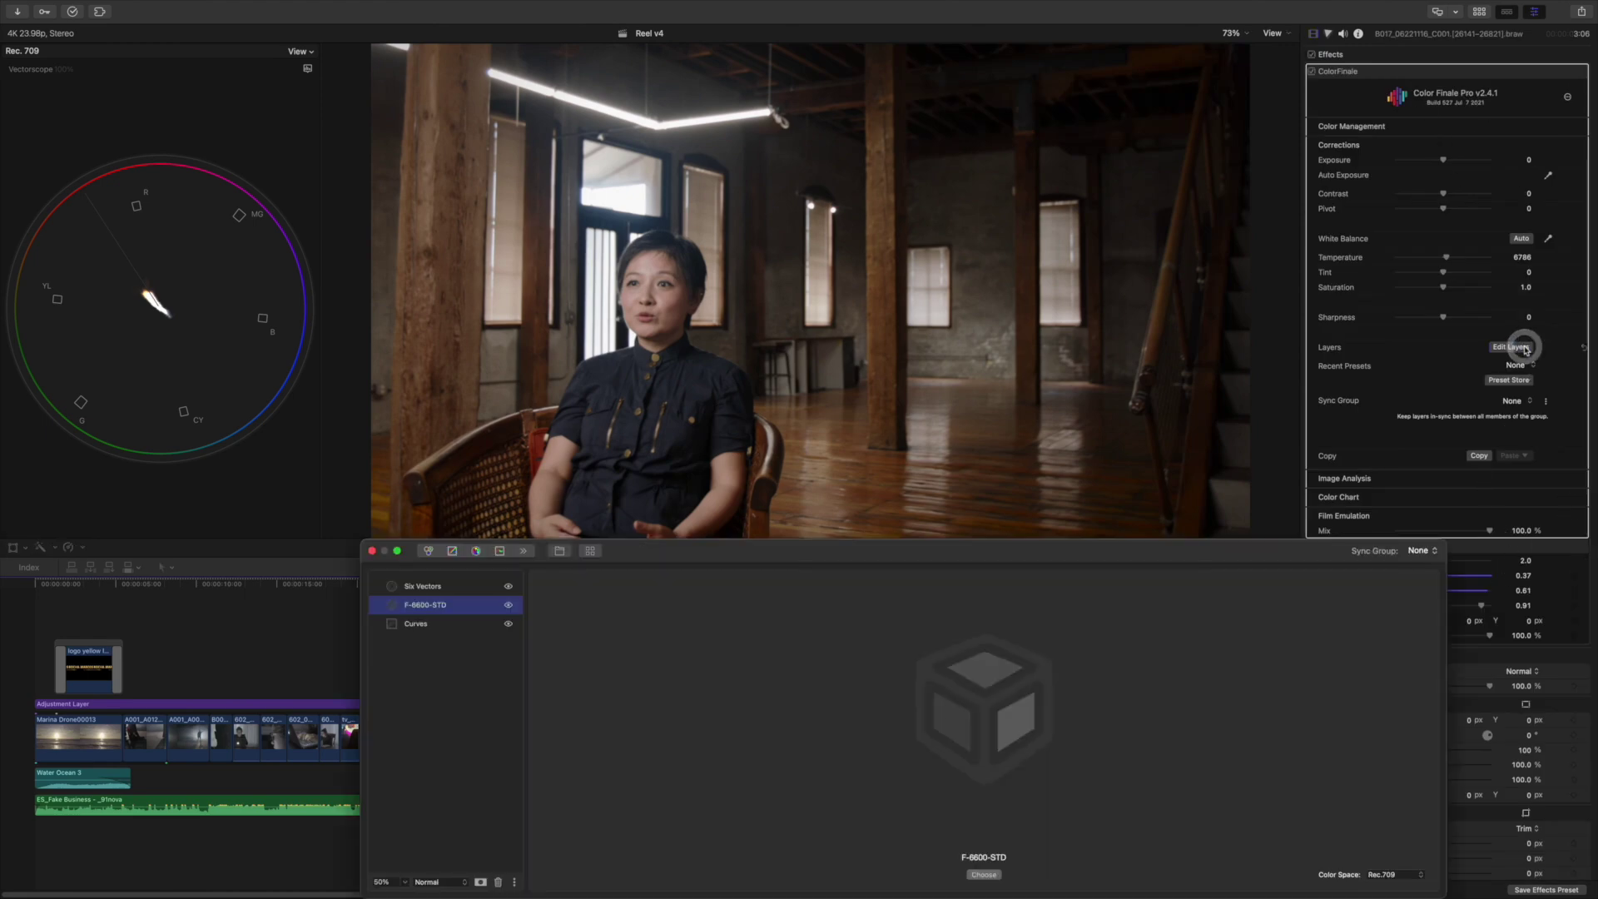
{"action": "left_click", "coordinate": [463, 593]}
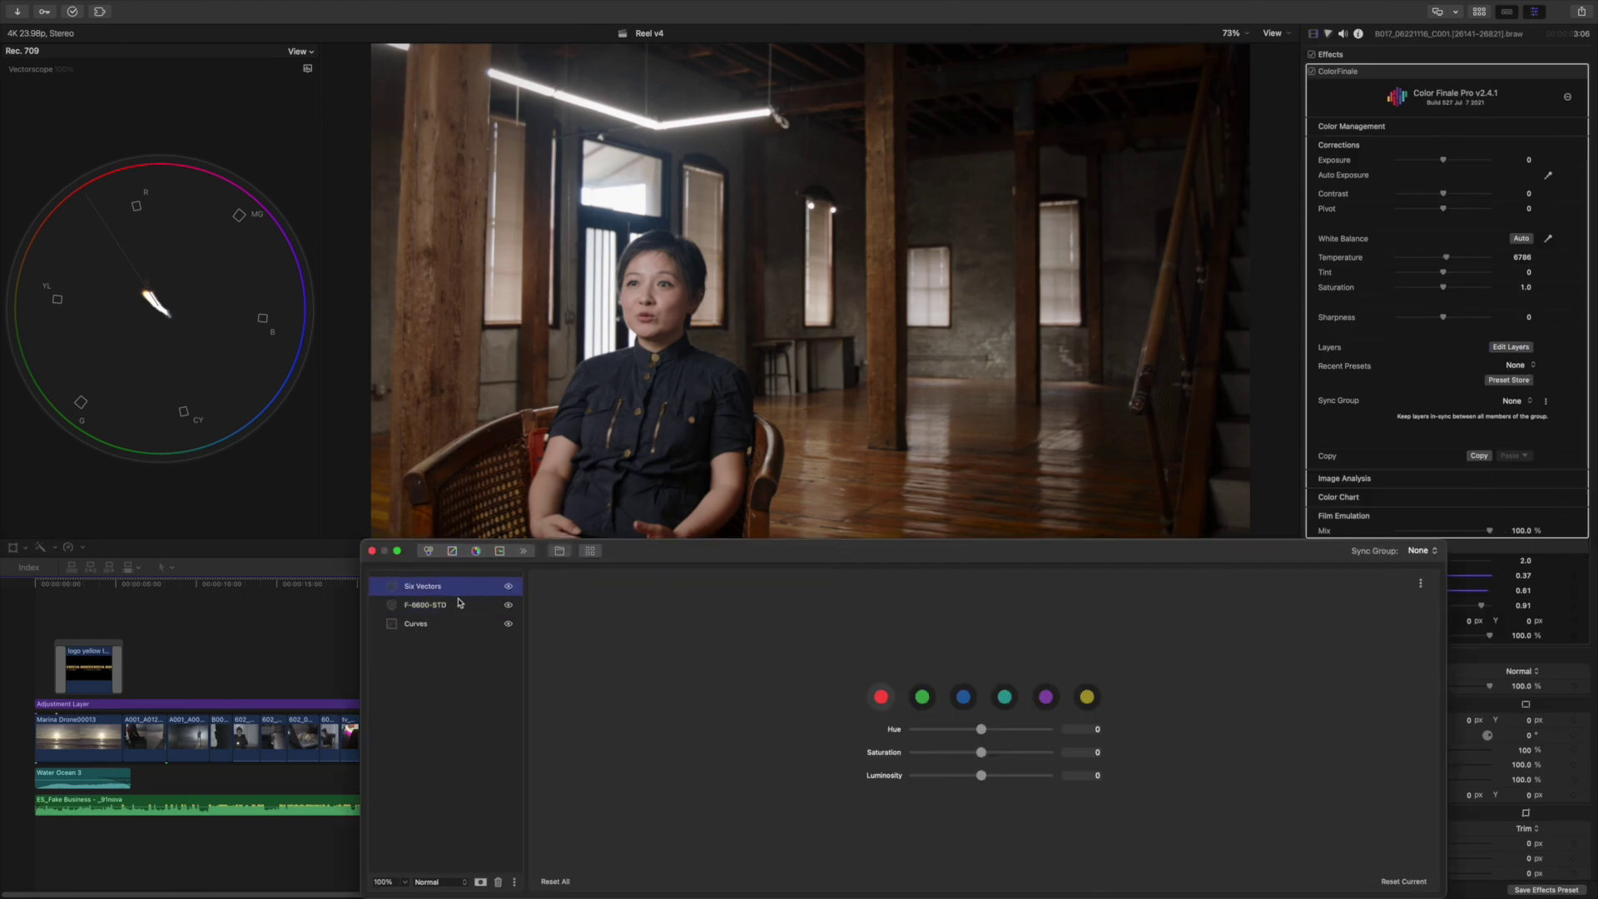
{"action": "left_click", "coordinate": [451, 607]}
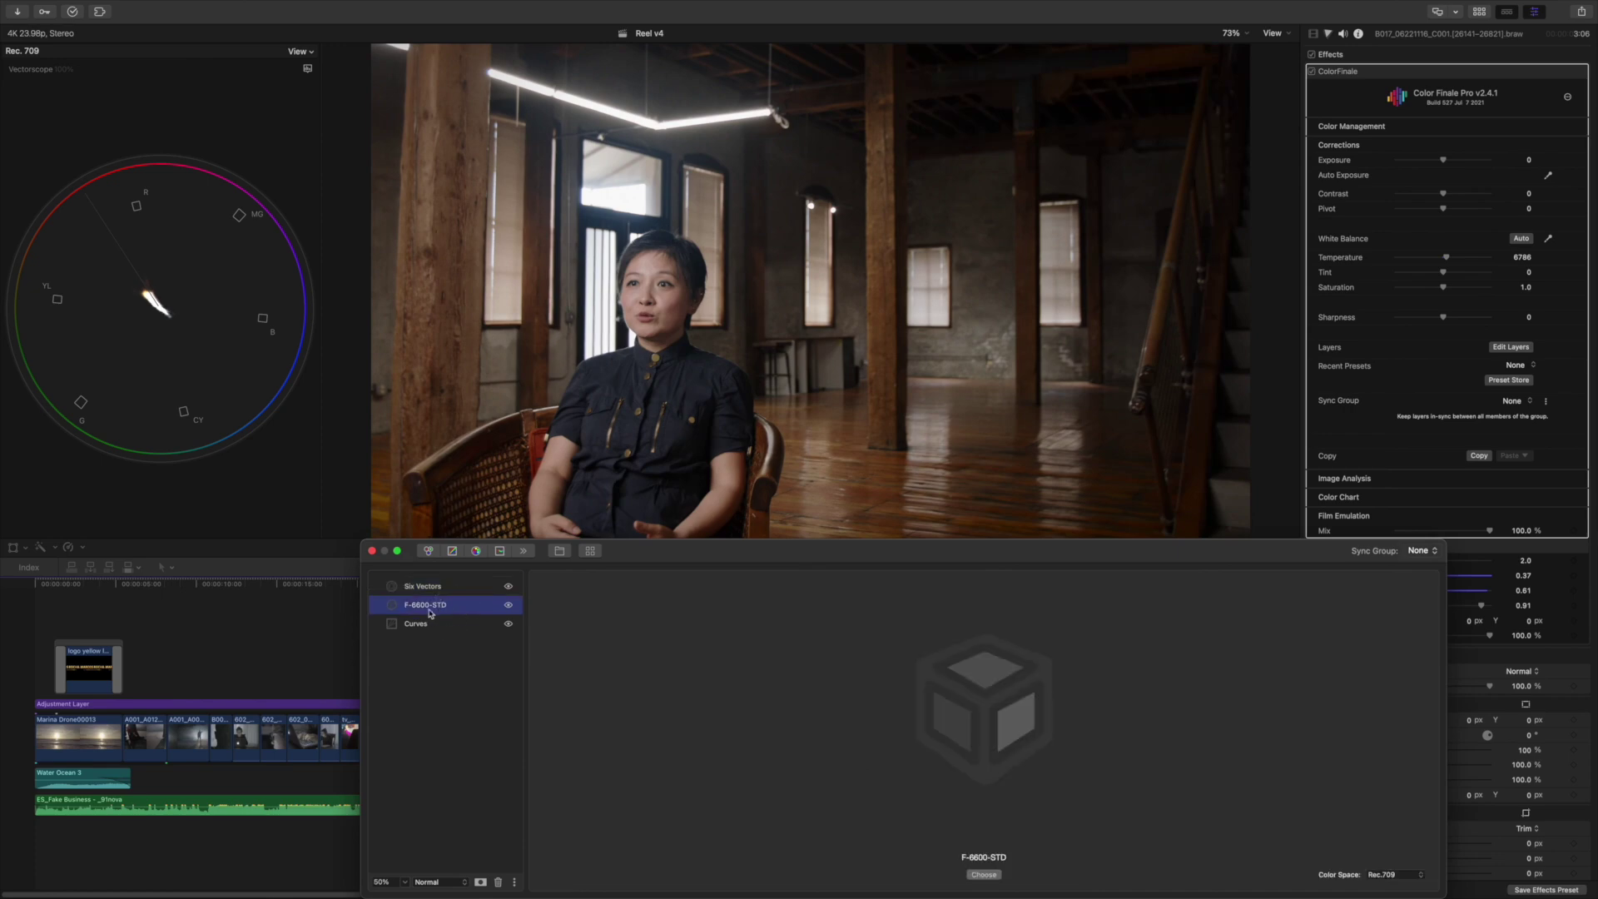
{"action": "left_click", "coordinate": [432, 622]}
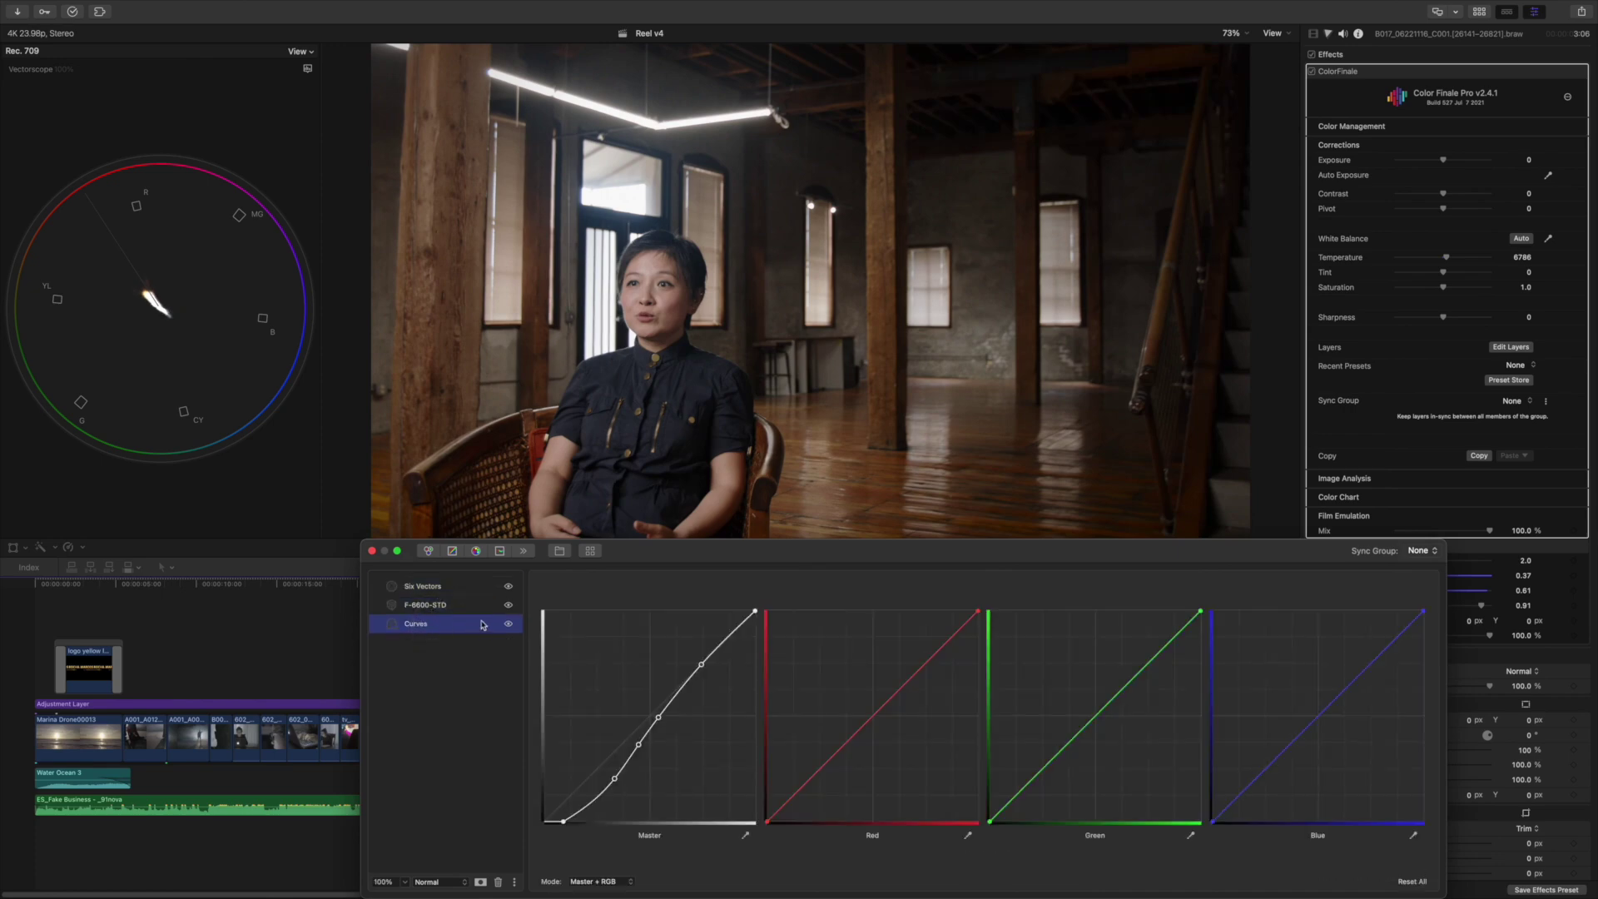
- Switch off Six Vectors, F-6600-STD and Curves to view the ungraded image
{"action": "left_click", "coordinate": [505, 592]}
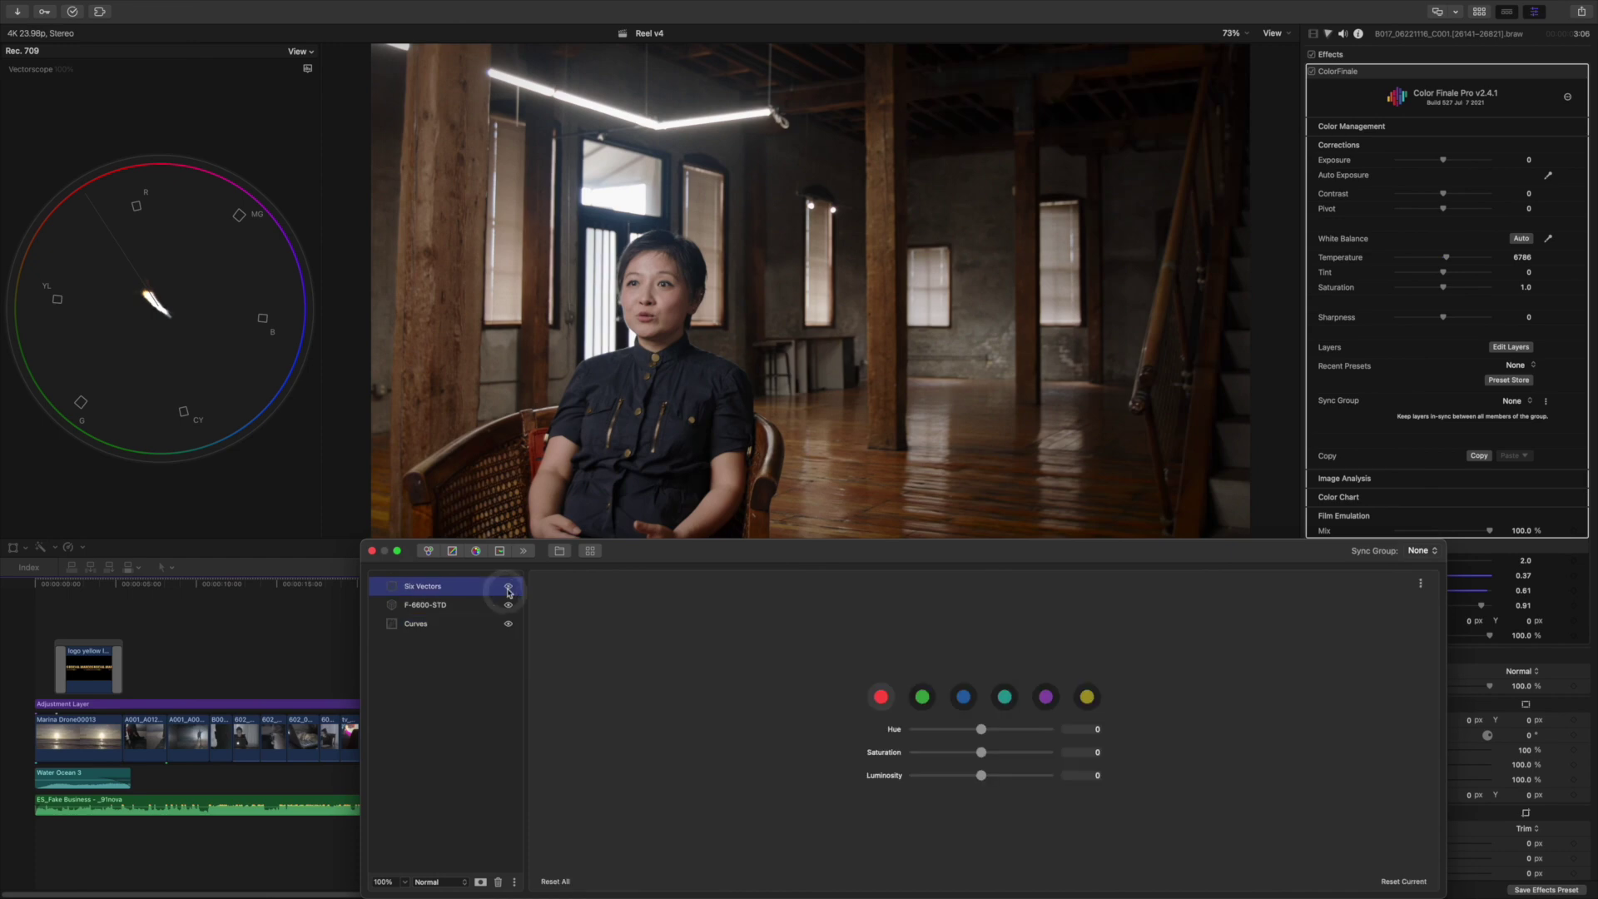
{"action": "left_click", "coordinate": [508, 588]}
{"action": "left_click", "coordinate": [470, 629]}
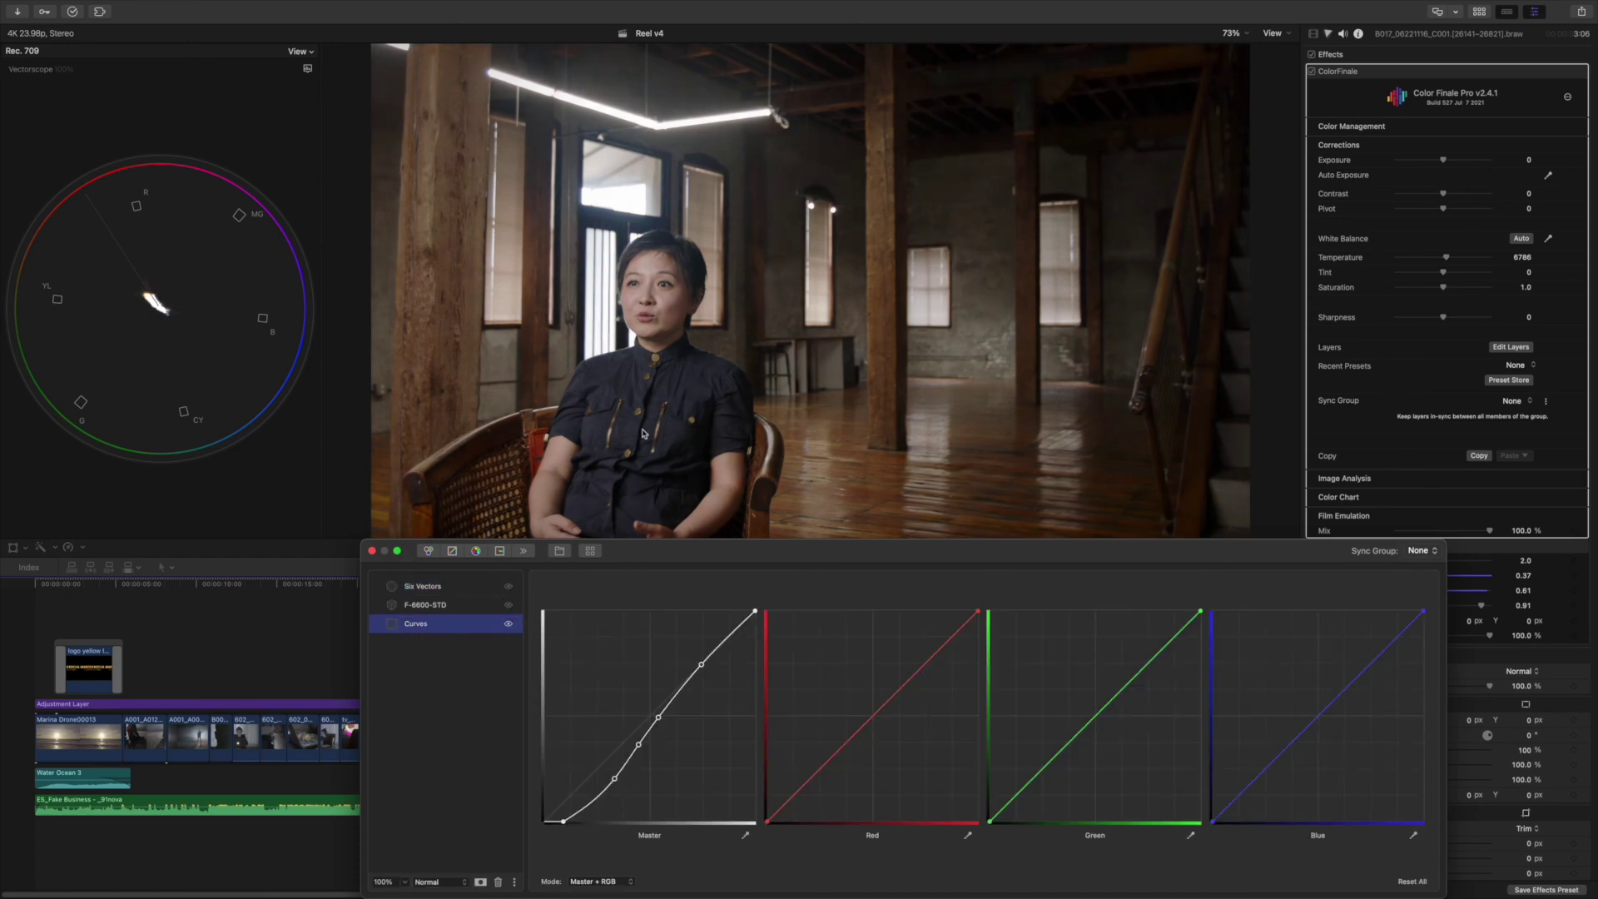
{"action": "left_click", "coordinate": [509, 623]}
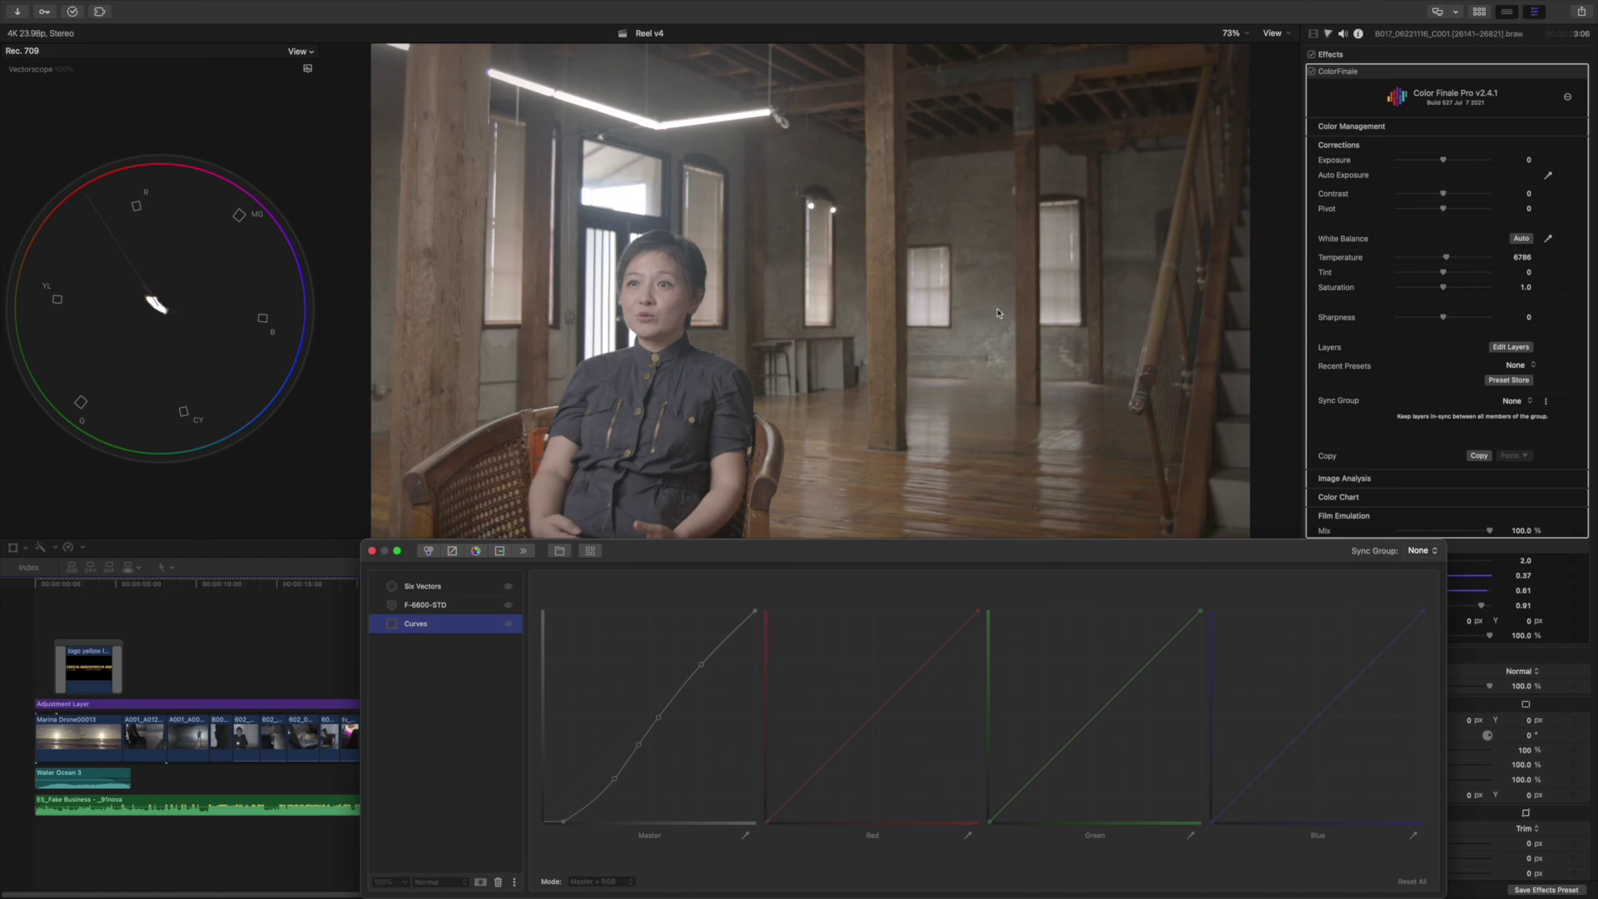
{"action": "left_click_drag", "start_coordinate": [719, 552], "coordinate": [749, 493]}
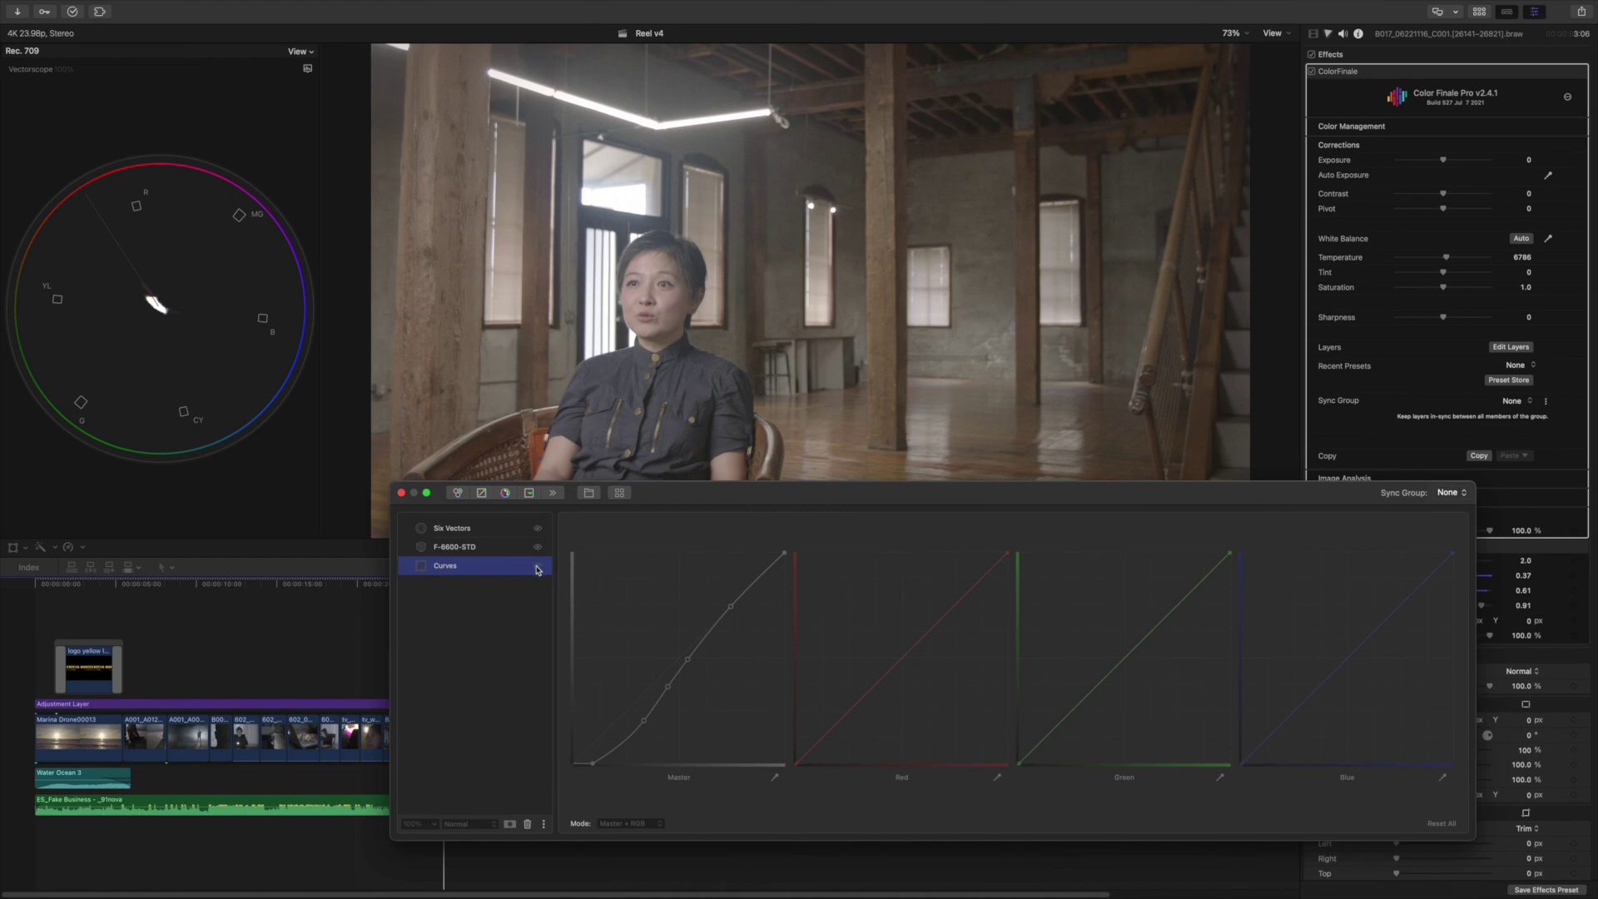
- Turn the Curves layer back on and select the F-6600-STD LUT layer
{"action": "left_click", "coordinate": [537, 567]}
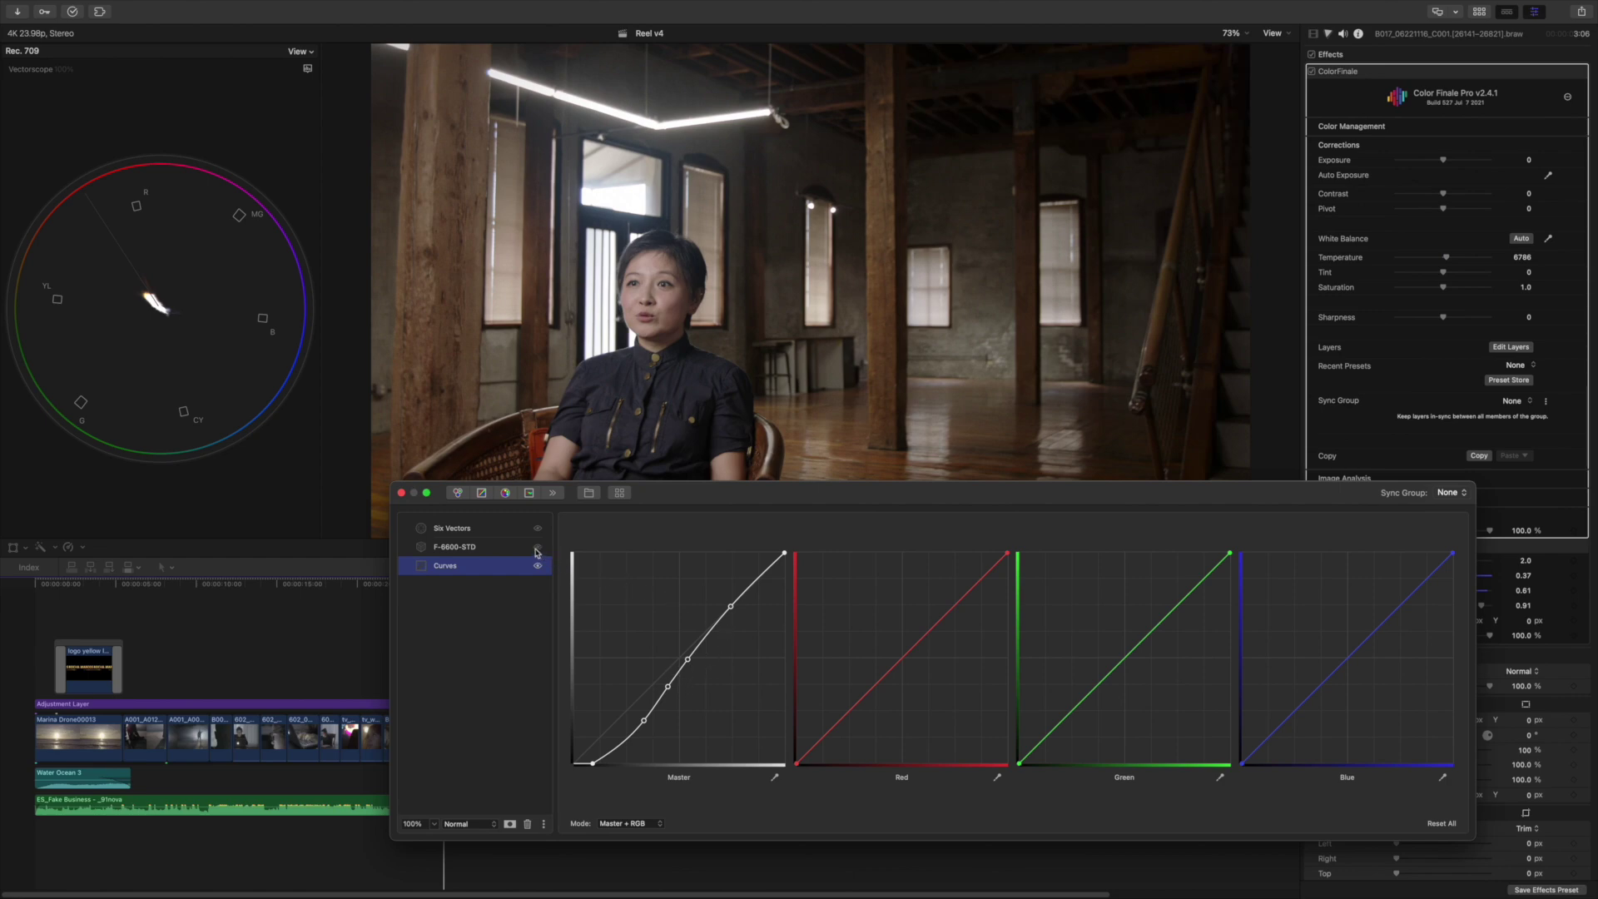
{"action": "left_click", "coordinate": [492, 549]}
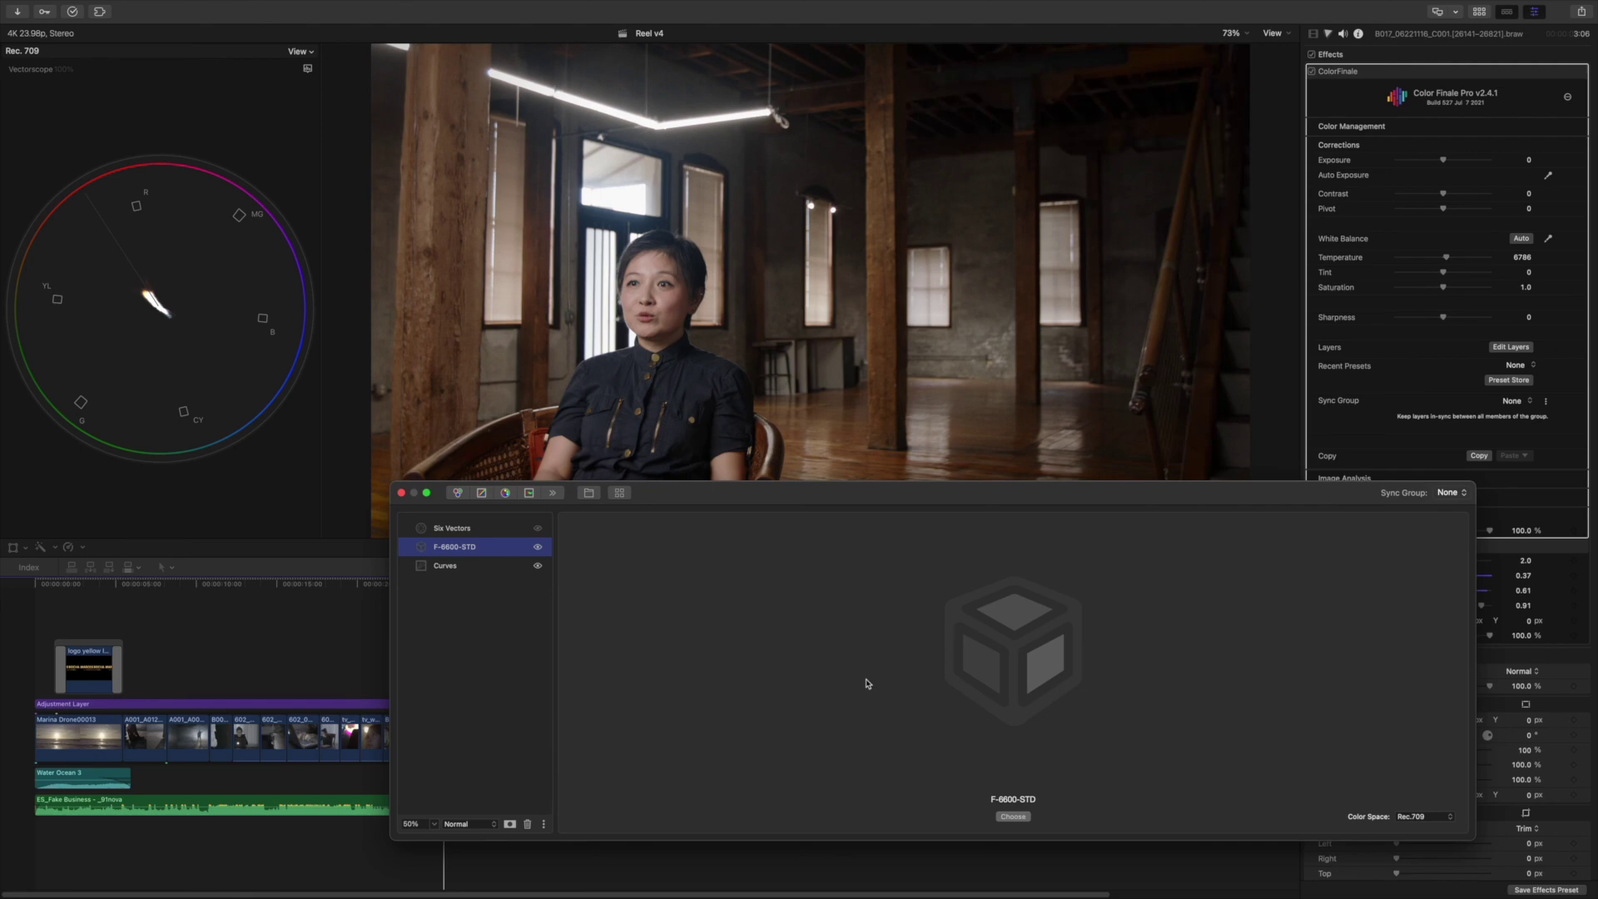
- Scroll through the available LUTs, then close the browser keeping F-6600-STD
{"action": "left_click", "coordinate": [619, 492]}
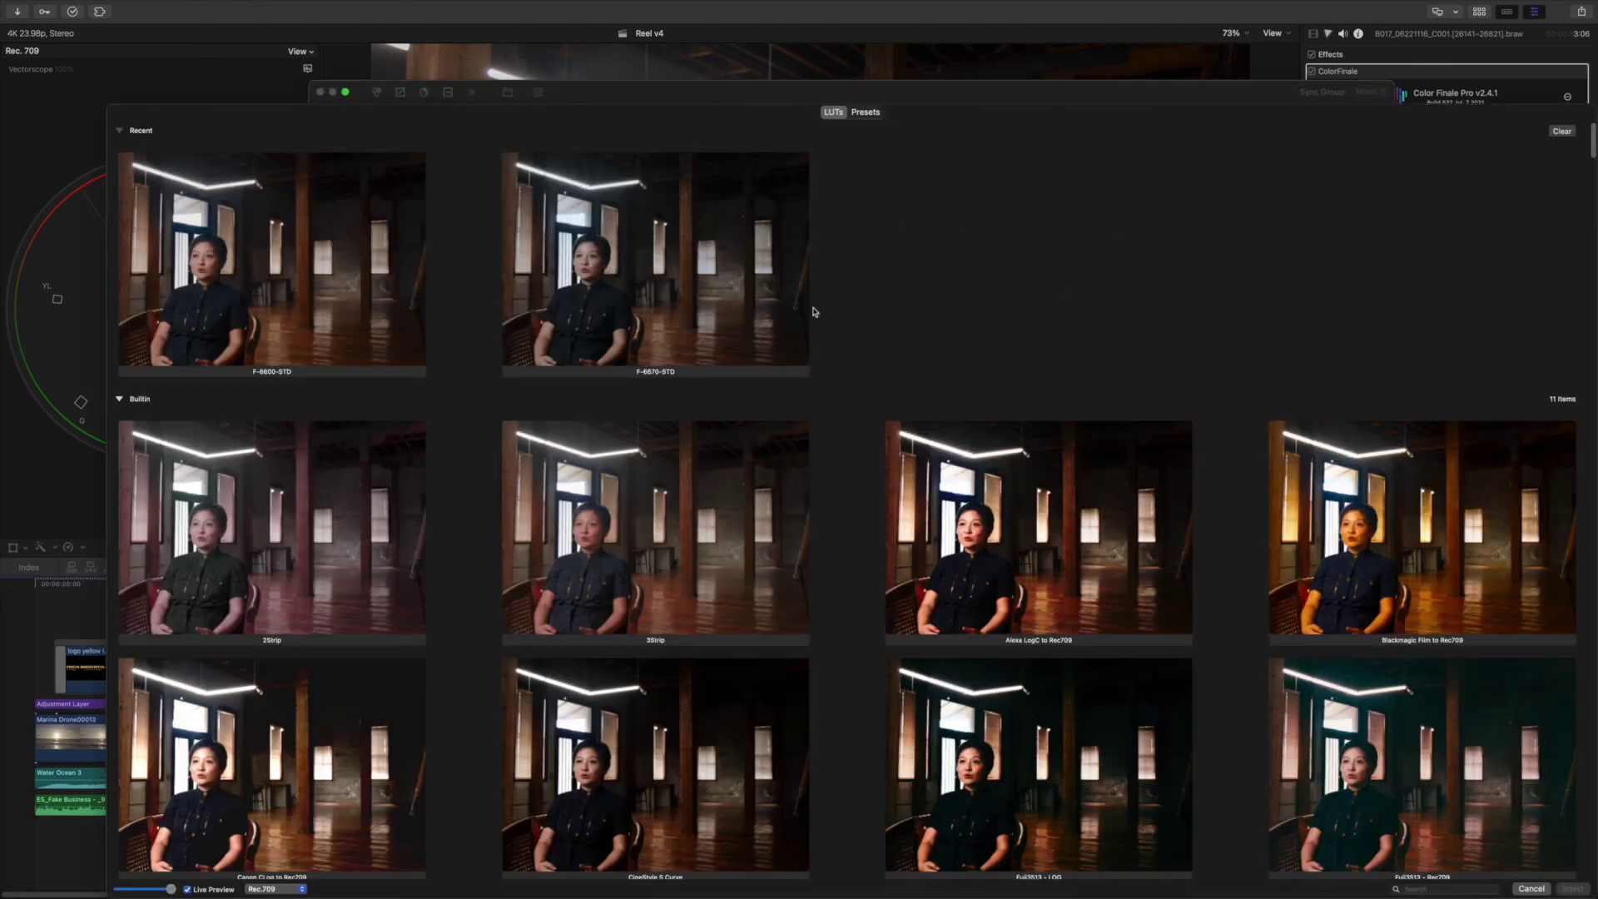
{"action": "scroll", "coordinate": [937, 337], "scroll_direction": "down", "scroll_amount": 5}
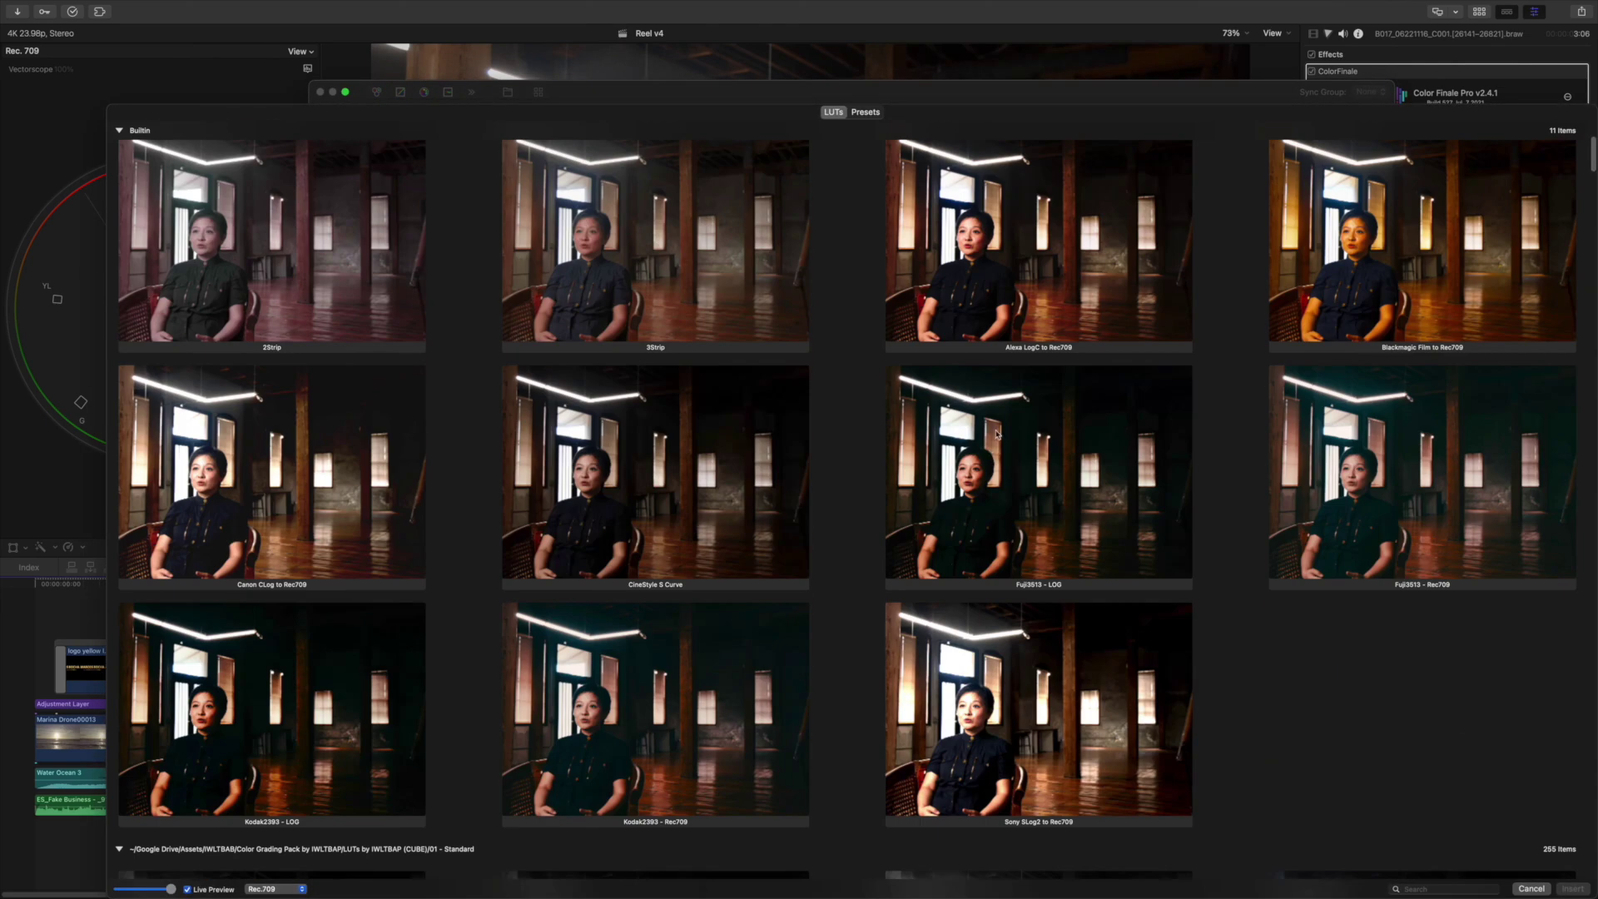
{"action": "scroll", "coordinate": [1021, 407], "scroll_direction": "down", "scroll_amount": 15}
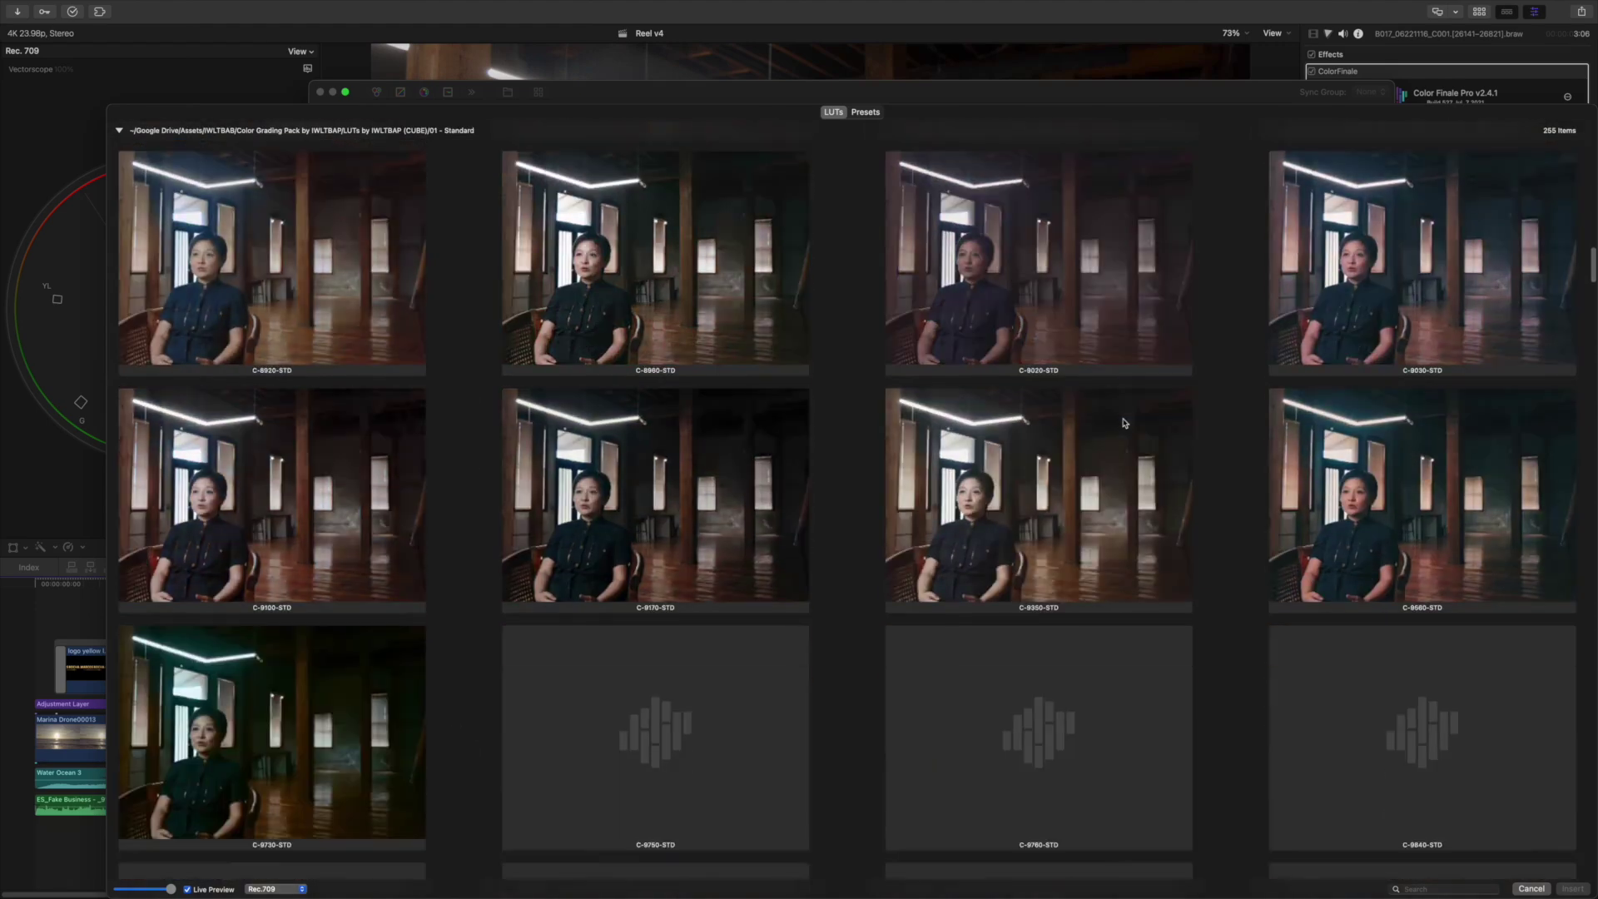
{"action": "scroll", "coordinate": [1124, 423], "scroll_direction": "down", "scroll_amount": 15}
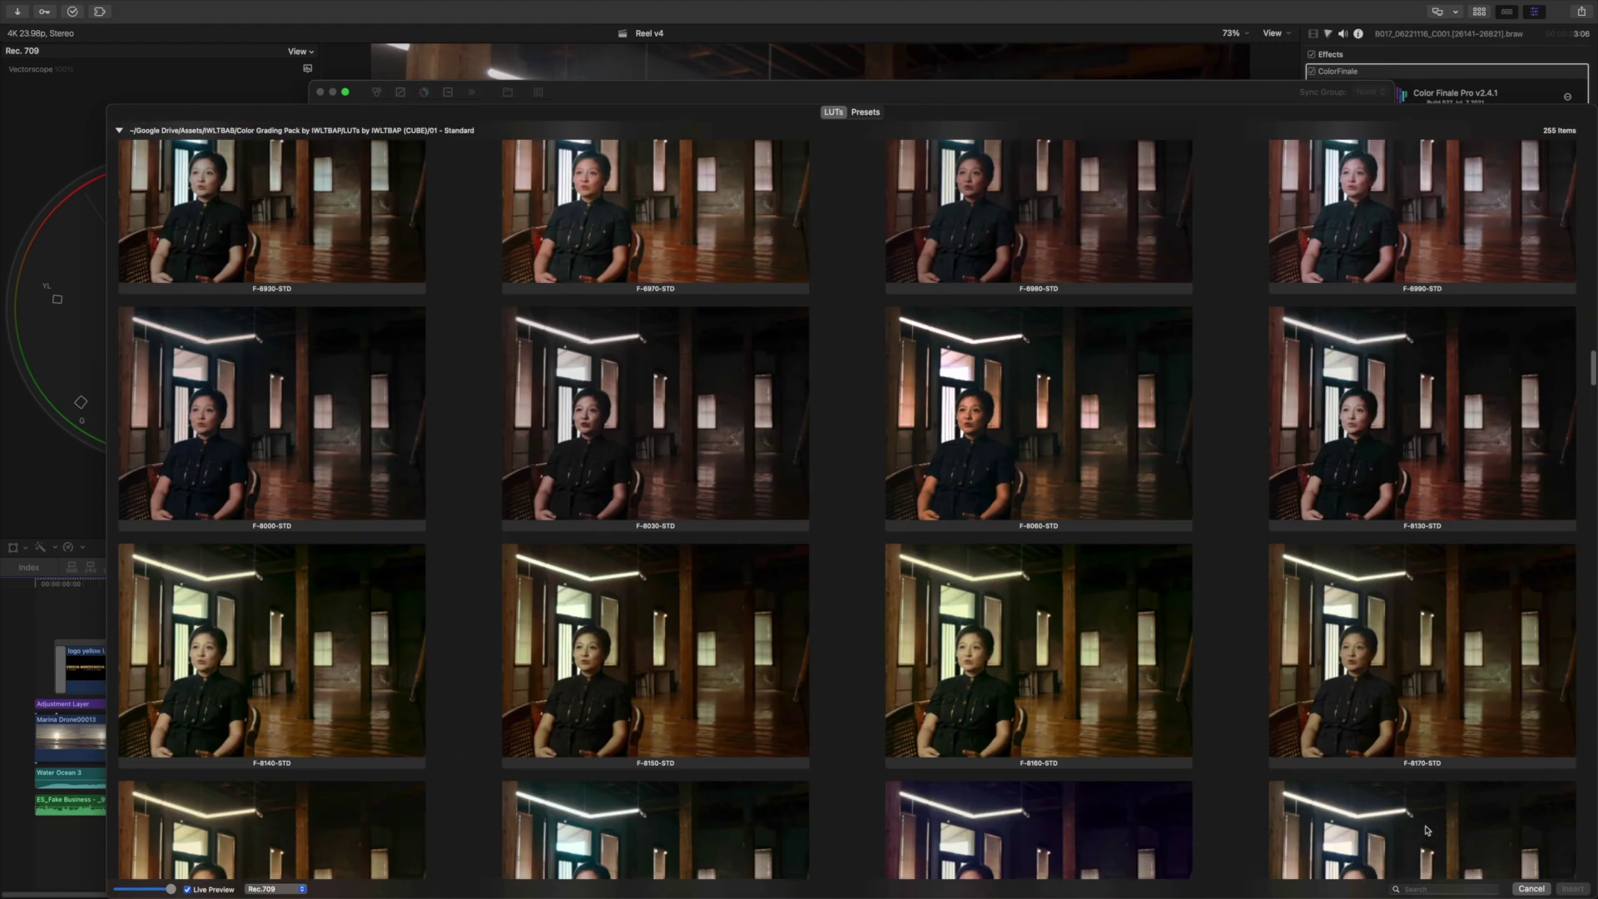
{"action": "scroll", "coordinate": [1162, 596], "scroll_direction": "up", "scroll_amount": 3}
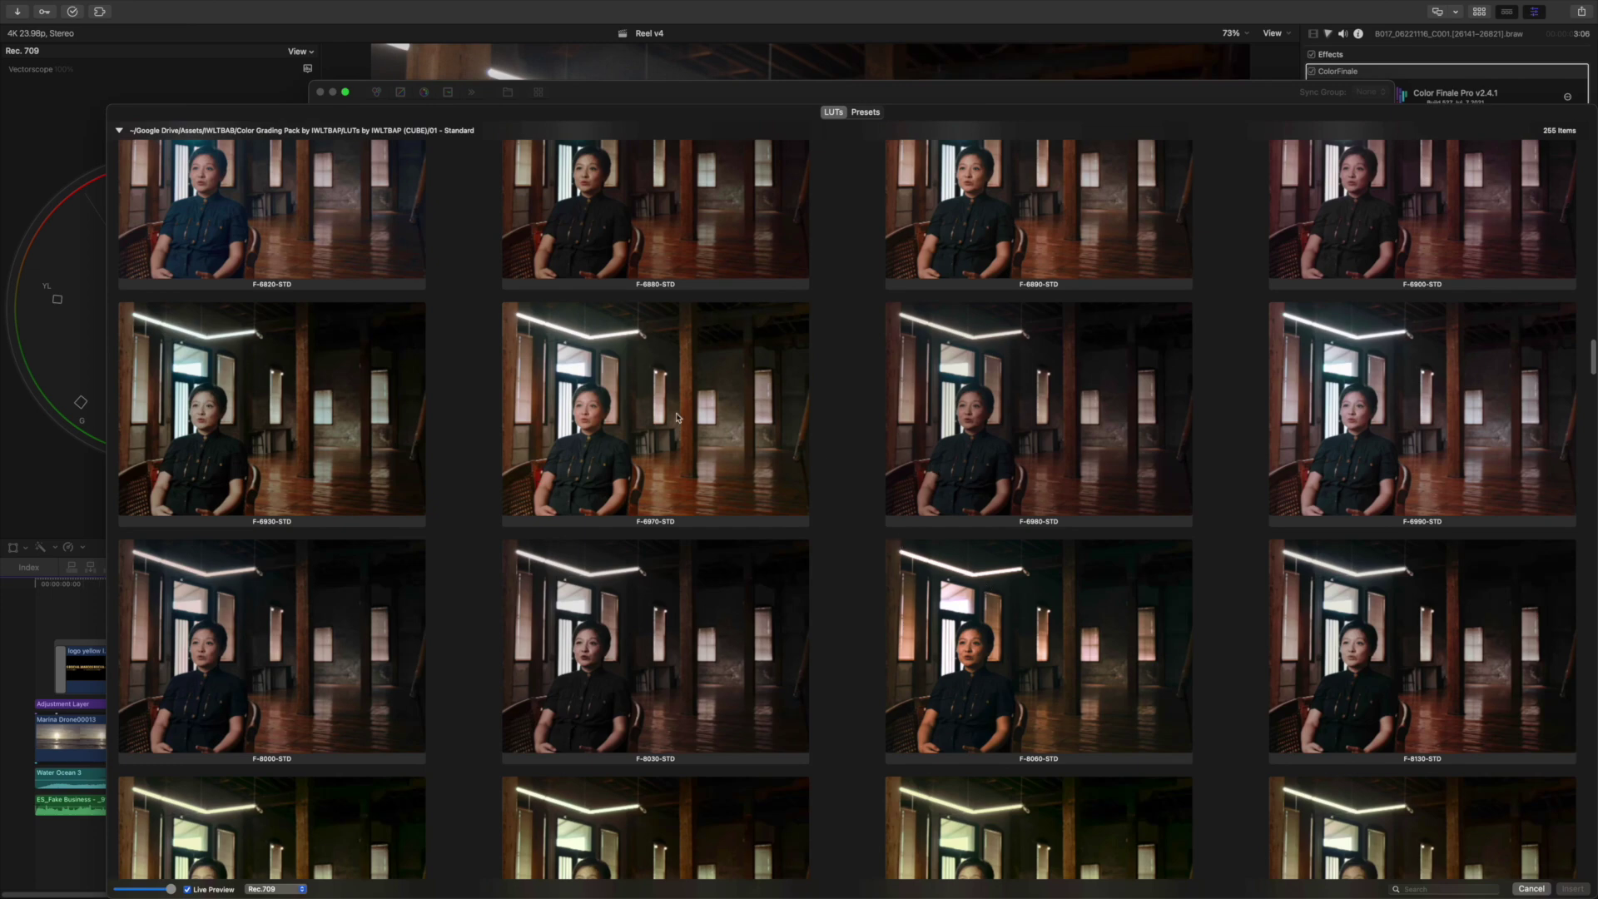
{"action": "scroll", "coordinate": [919, 425], "scroll_direction": "up", "scroll_amount": 1}
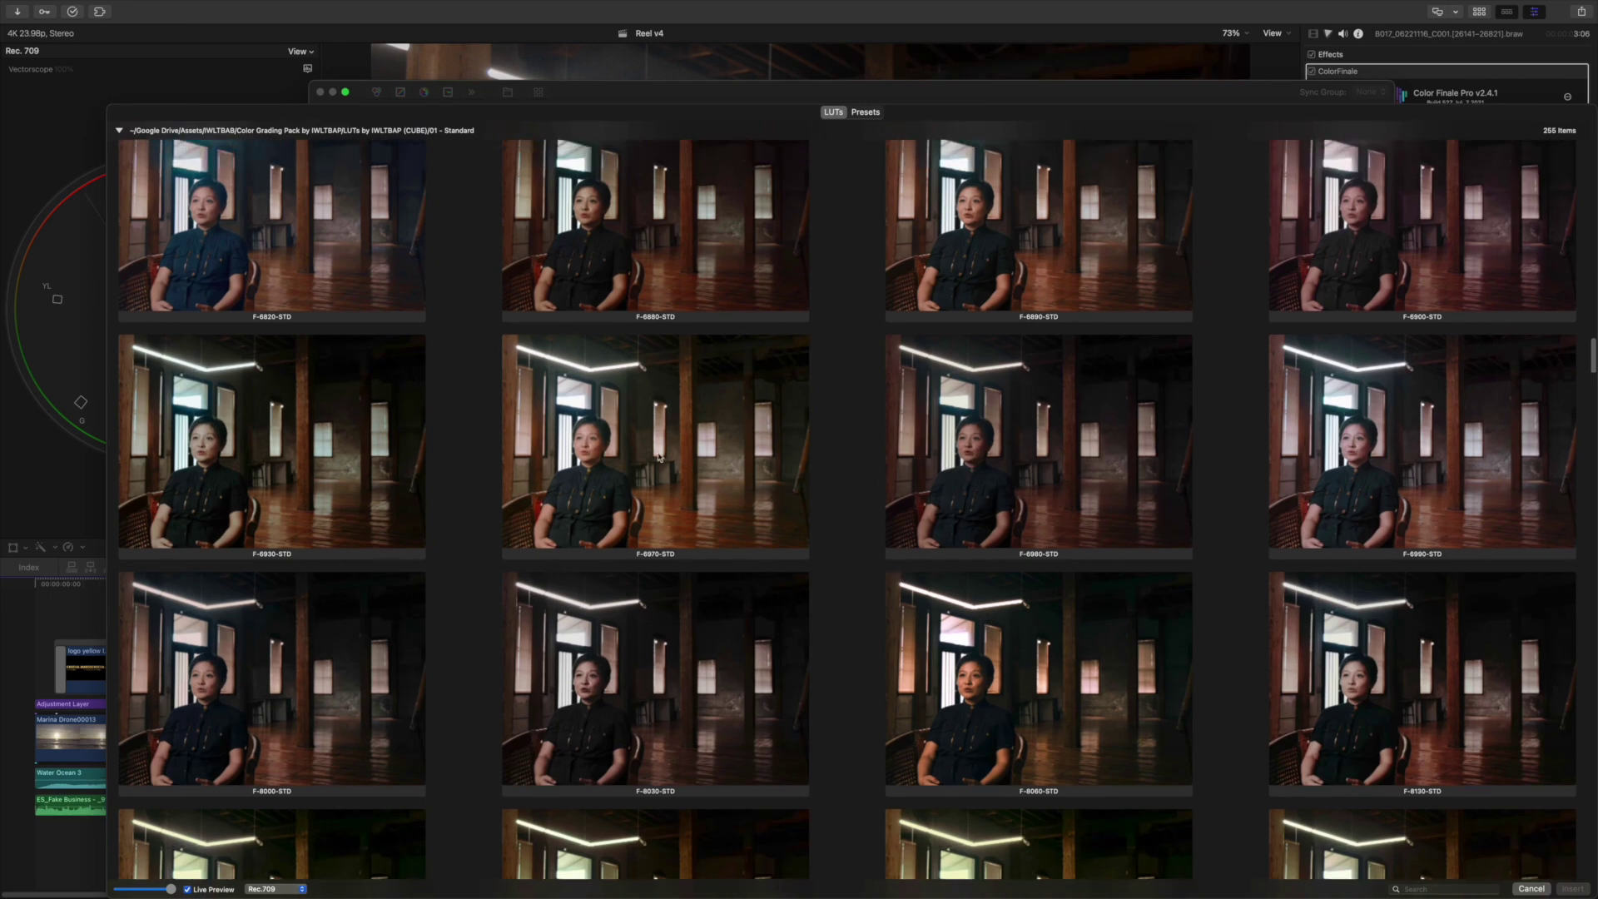
{"action": "scroll", "coordinate": [1162, 684], "scroll_direction": "up", "scroll_amount": 3}
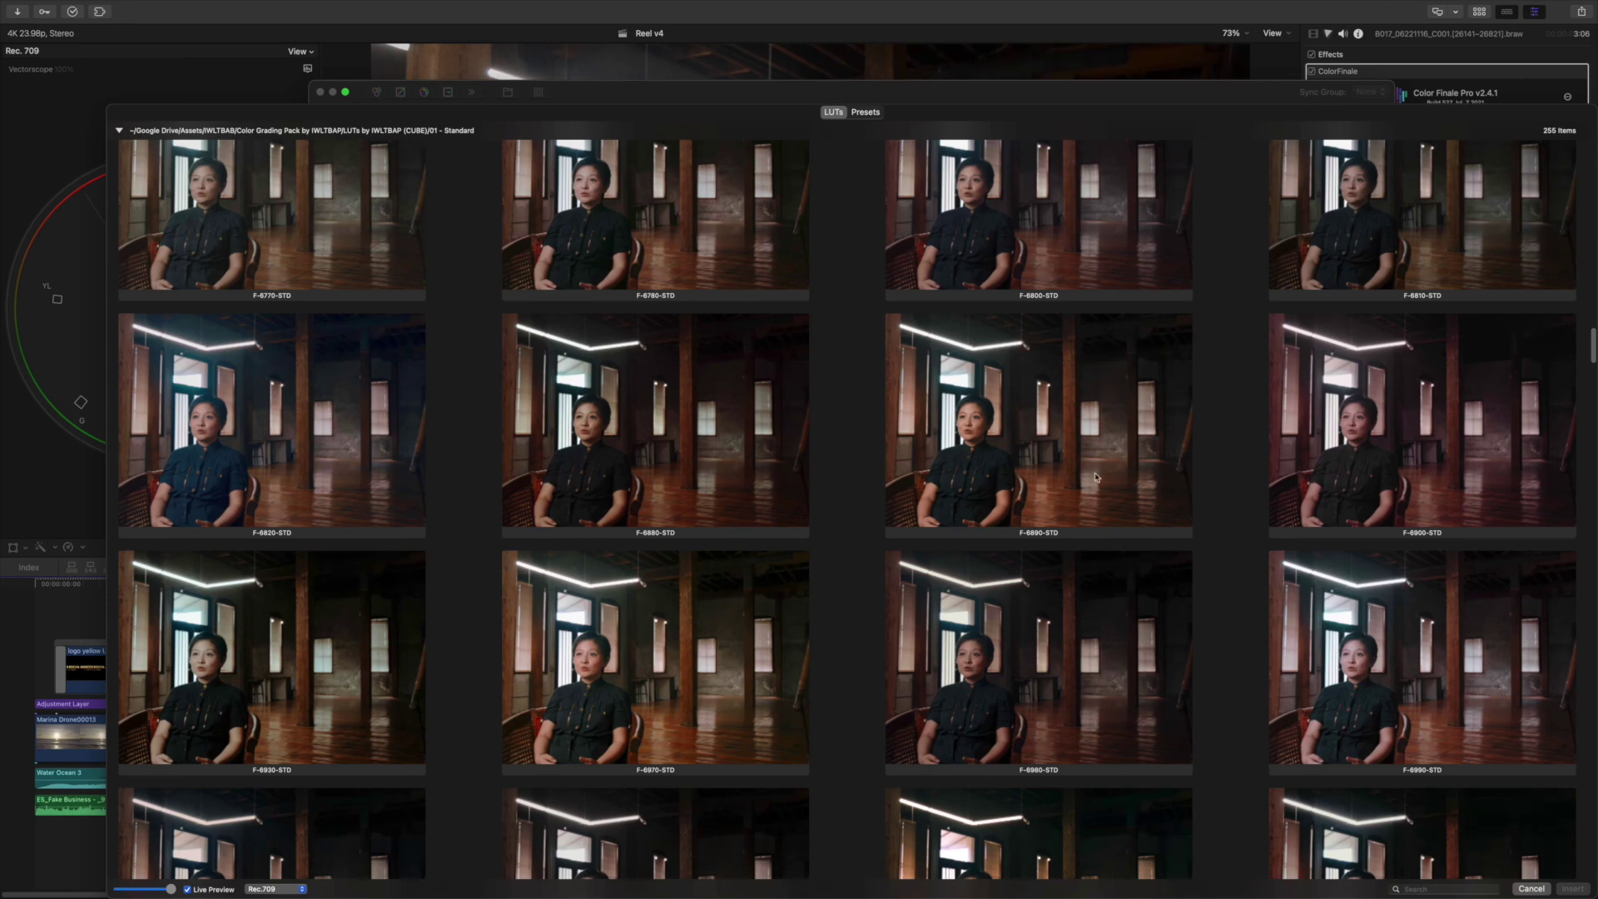
{"action": "left_click", "coordinate": [1530, 888]}
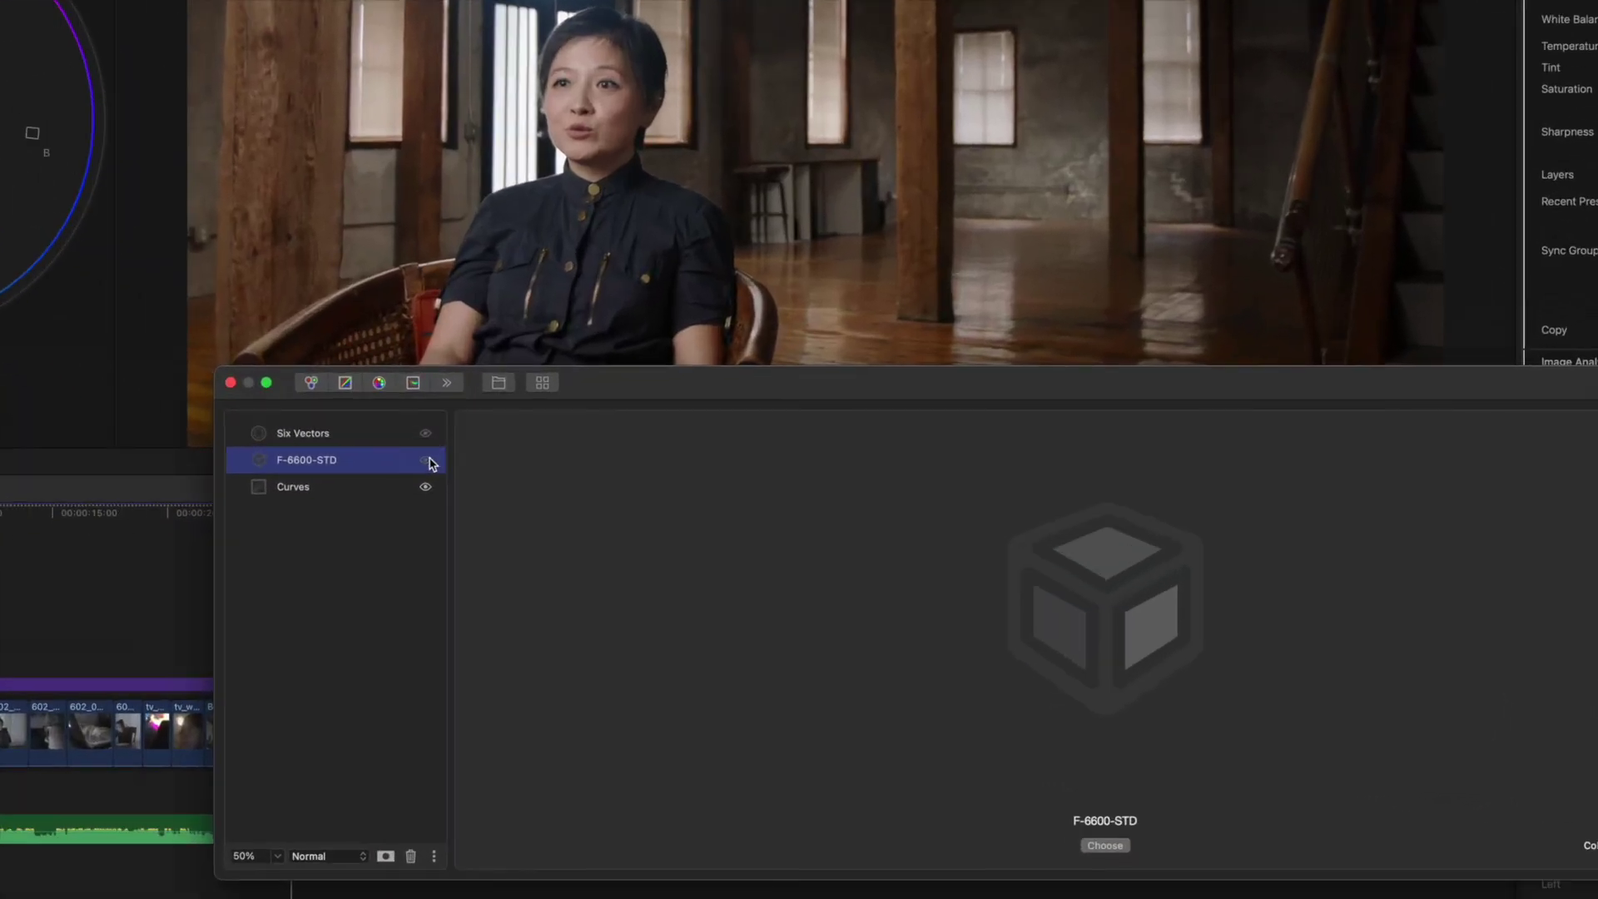
- Toggle the F-6600-STD layer off and on to compare, then reposition the layers window
{"action": "left_click", "coordinate": [429, 461]}
{"action": "left_click", "coordinate": [429, 460]}
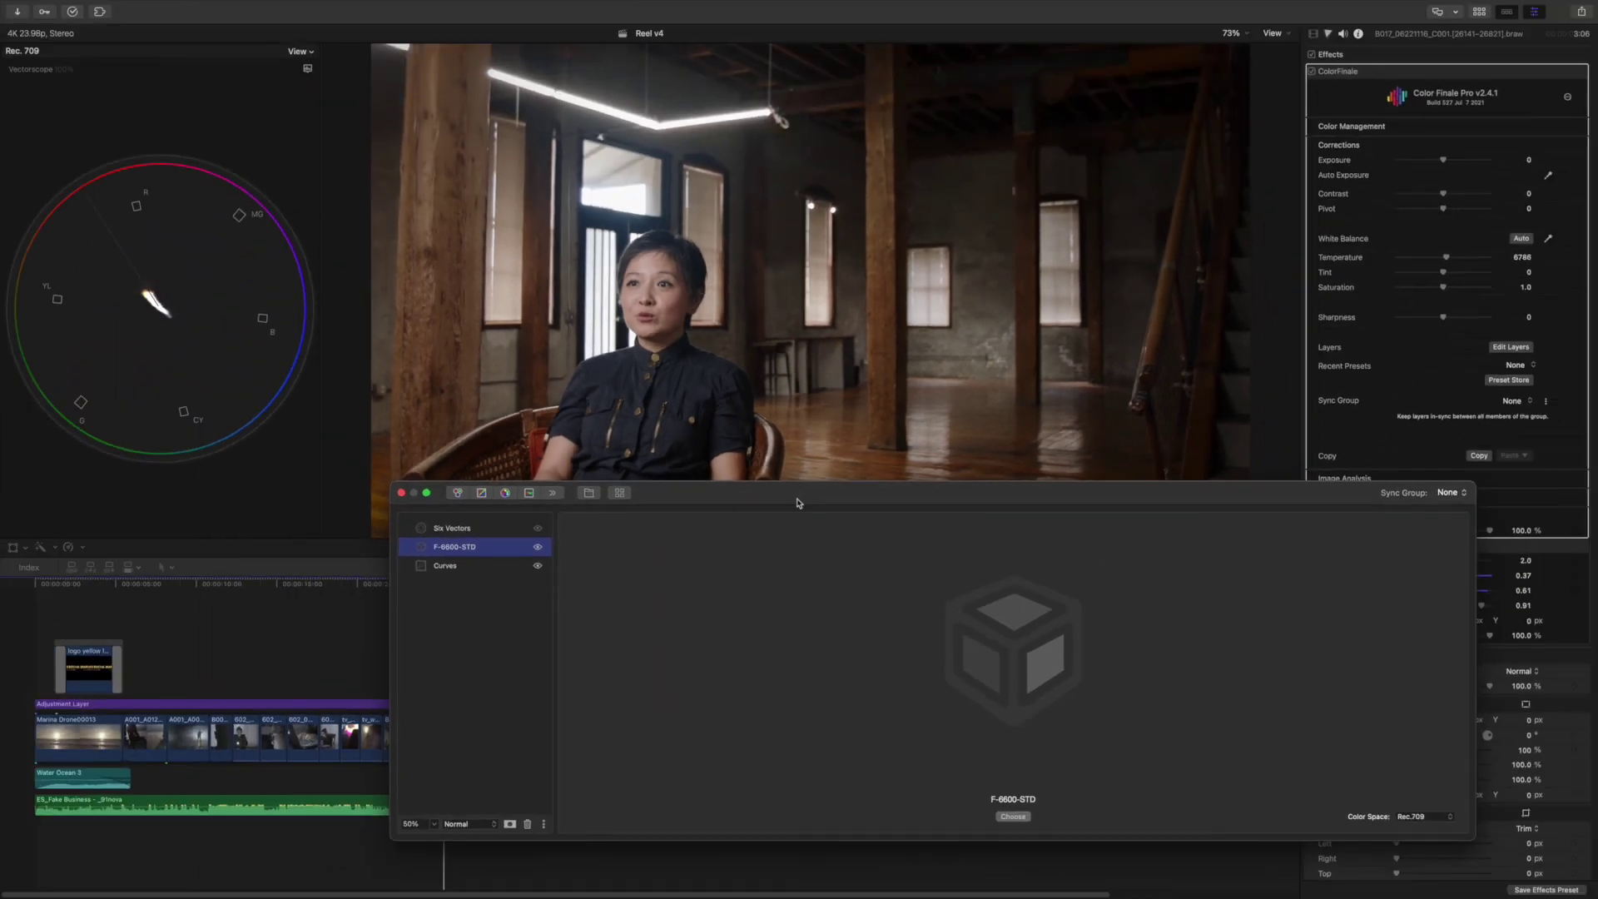
{"action": "left_click_drag", "start_coordinate": [782, 397], "coordinate": [502, 284]}
{"action": "left_click_drag", "start_coordinate": [594, 419], "coordinate": [590, 466]}
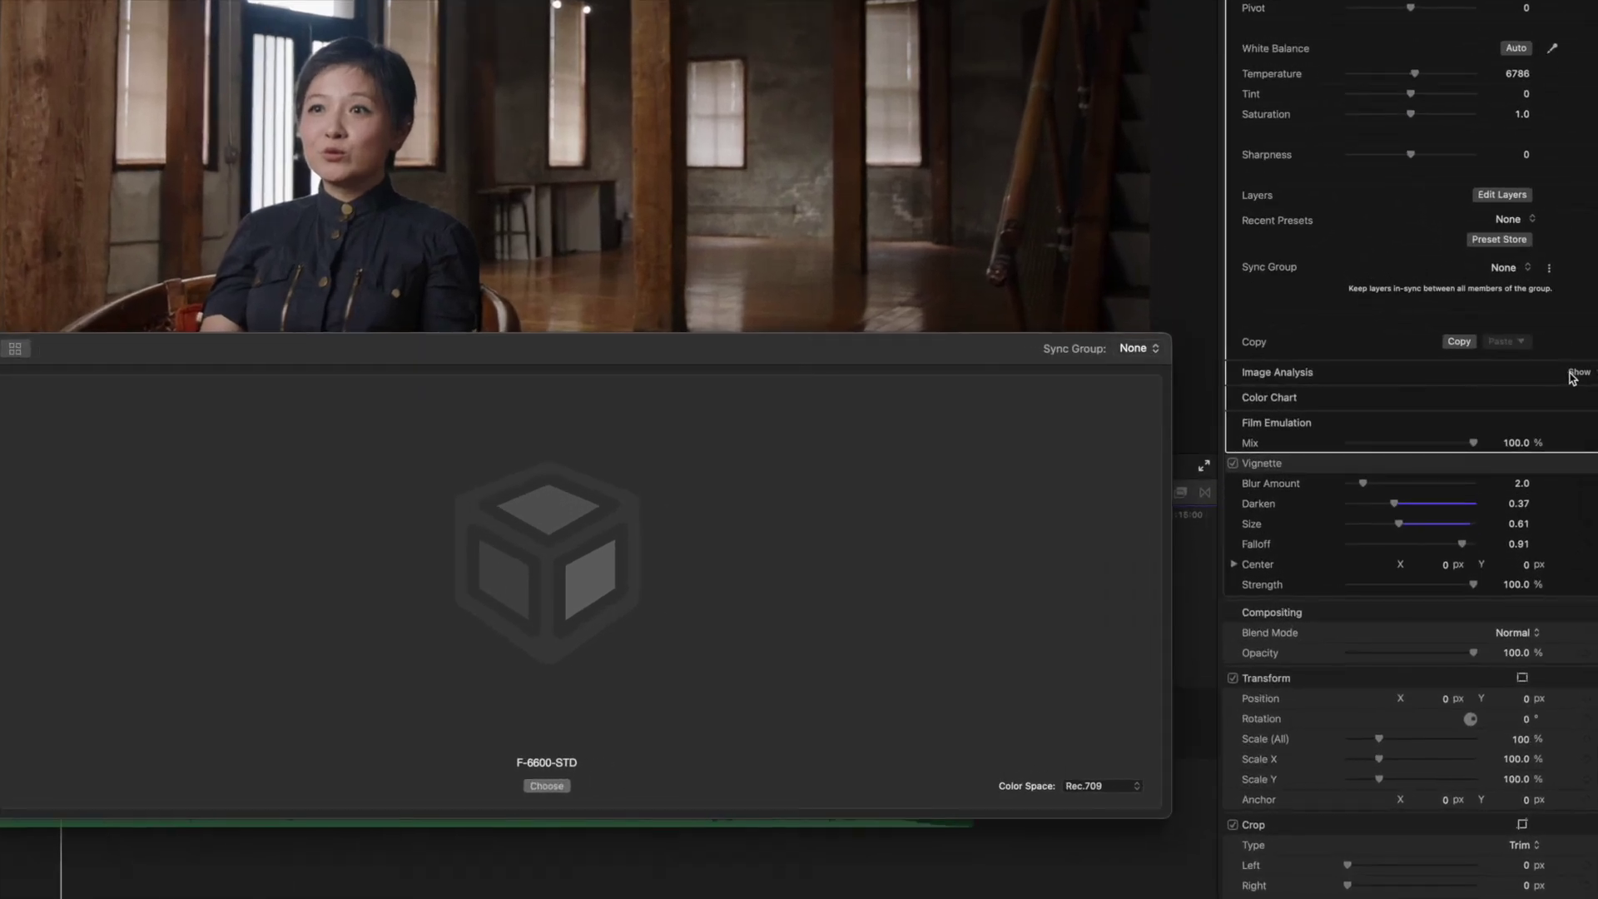
- Set Image Analysis Isolate to Ellipse and fit the ellipse tightly around the woman's face
{"action": "left_click", "coordinate": [1577, 393]}
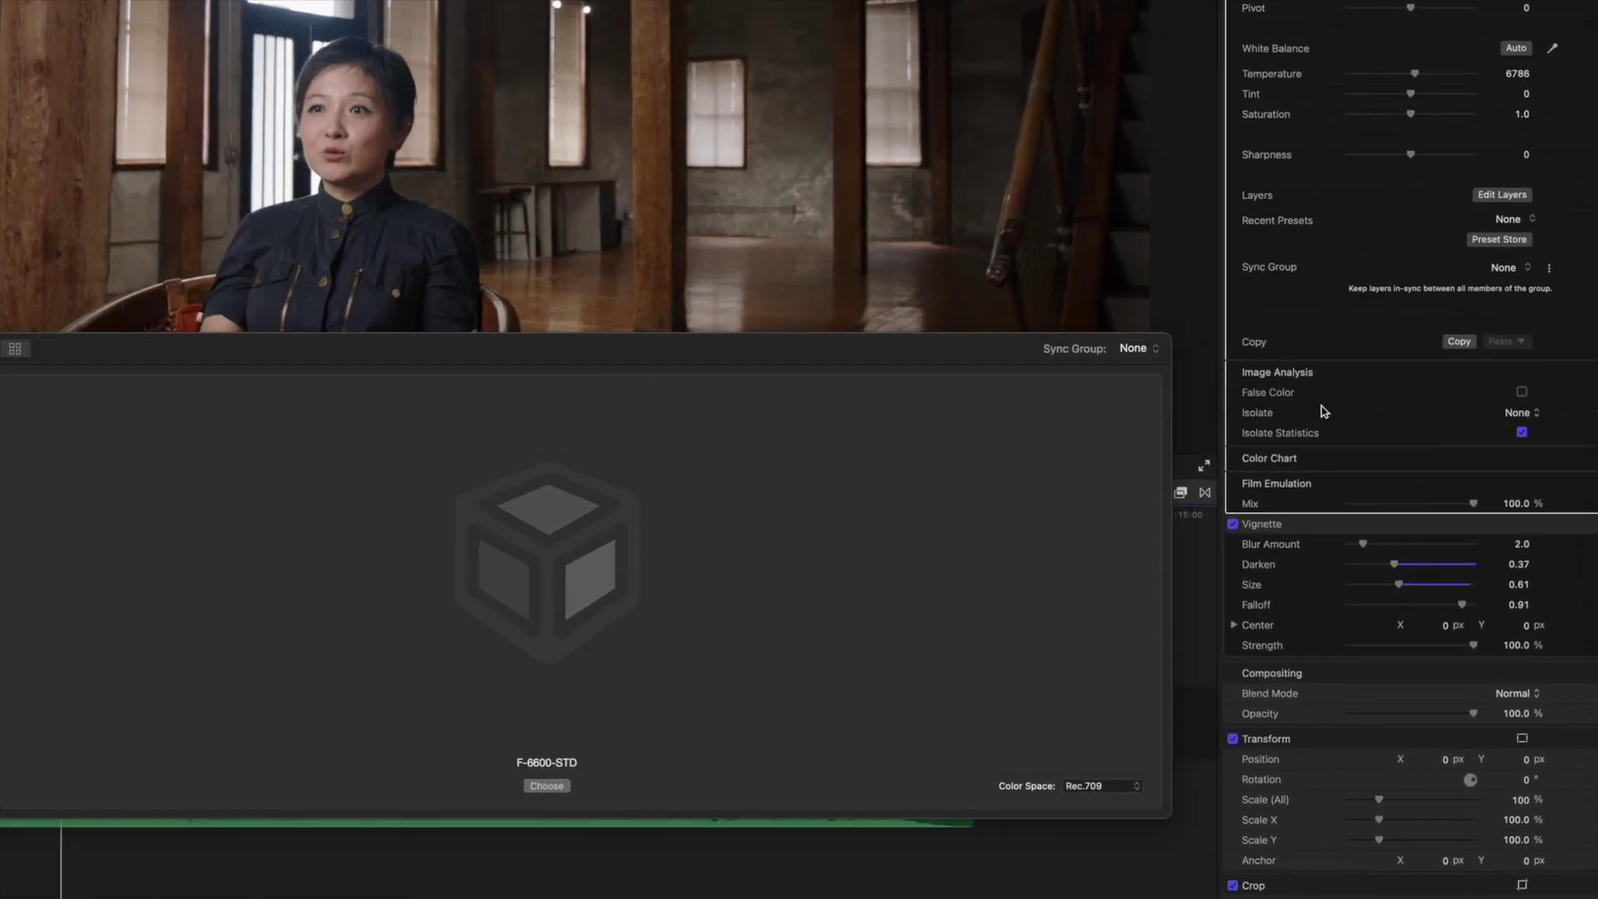
{"action": "left_click", "coordinate": [1542, 413]}
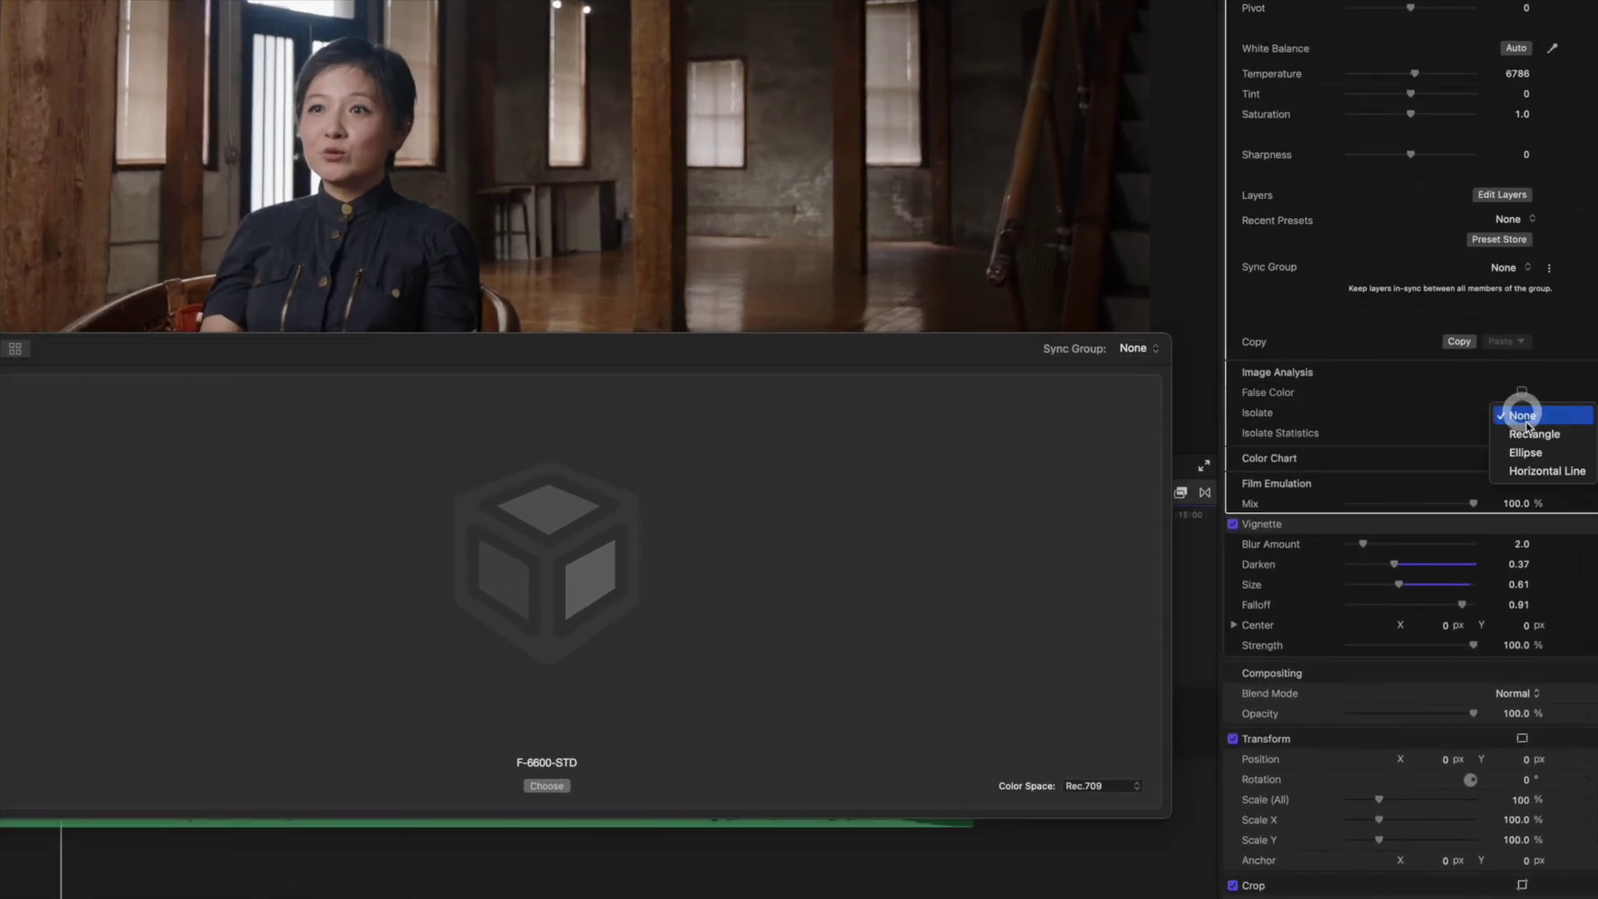
{"action": "left_click", "coordinate": [1538, 457]}
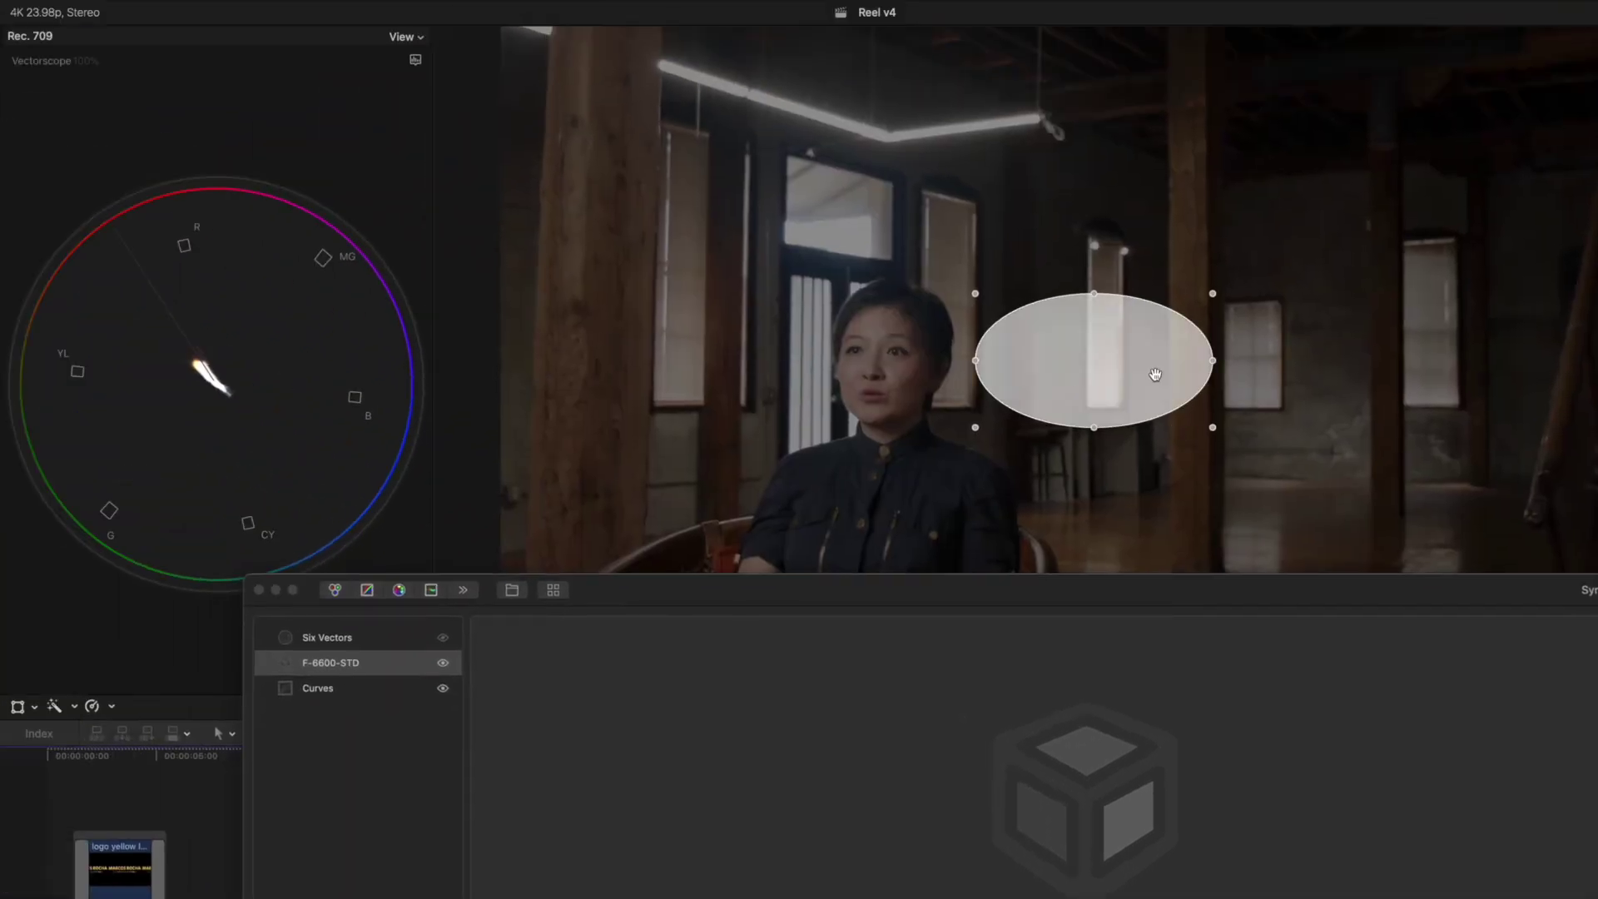
{"action": "left_click_drag", "start_coordinate": [1152, 371], "coordinate": [858, 373]}
{"action": "left_click_drag", "start_coordinate": [1006, 364], "coordinate": [942, 364]}
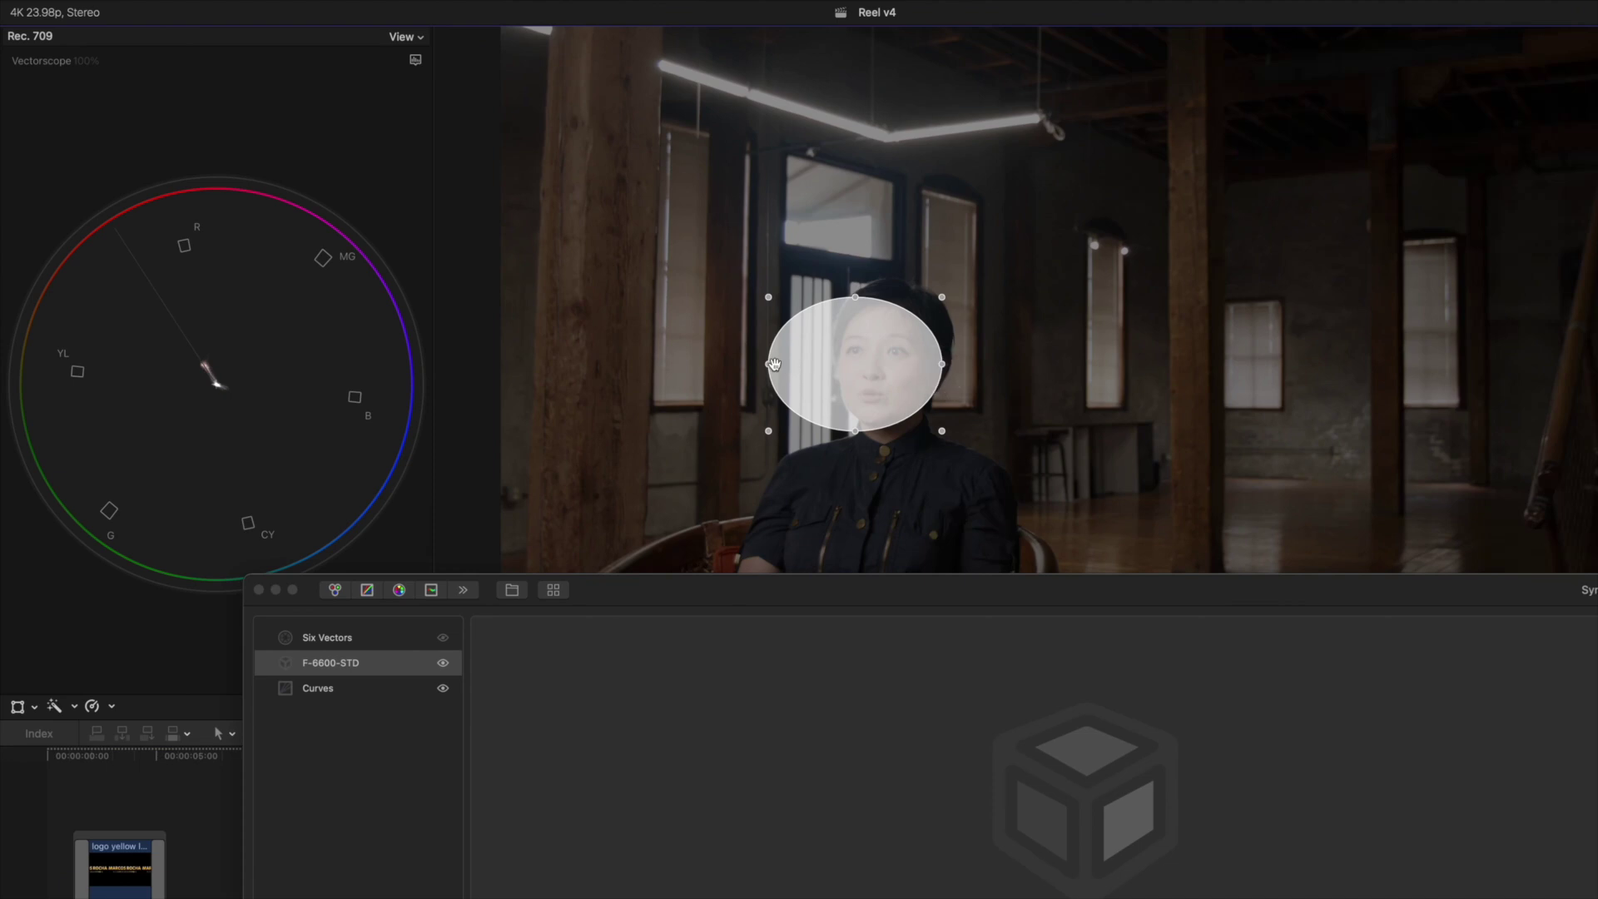
{"action": "left_click_drag", "start_coordinate": [774, 364], "coordinate": [876, 367]}
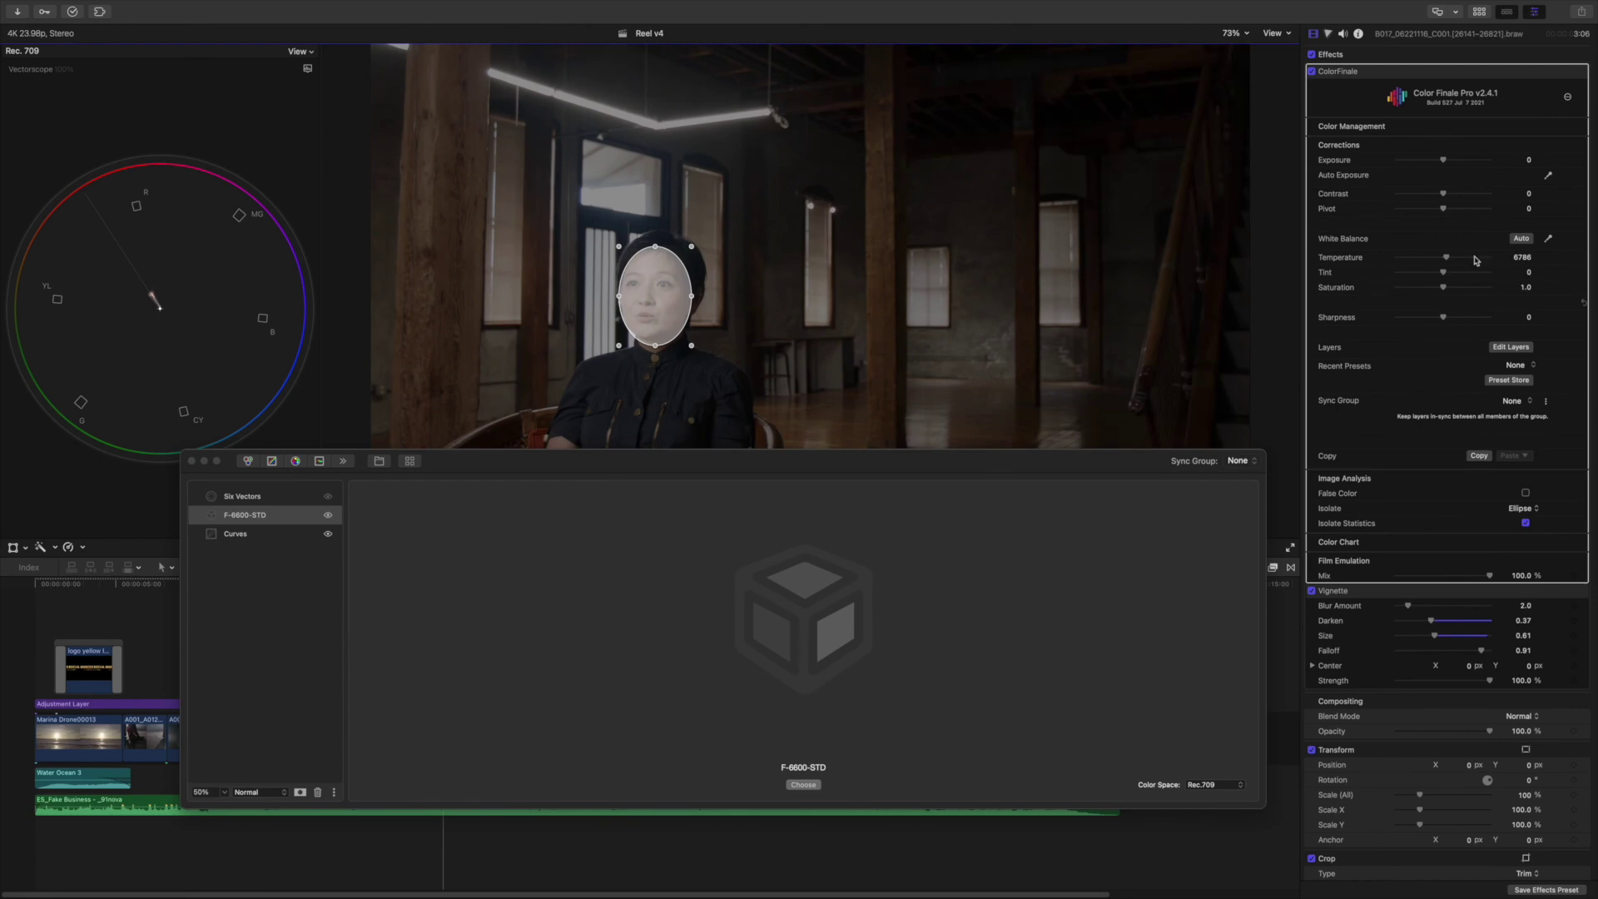
- Set Six Vectors red hue to -0.043 and luminosity to -0.076 with Isolate None, then close the layers window
{"action": "left_click", "coordinate": [271, 498]}
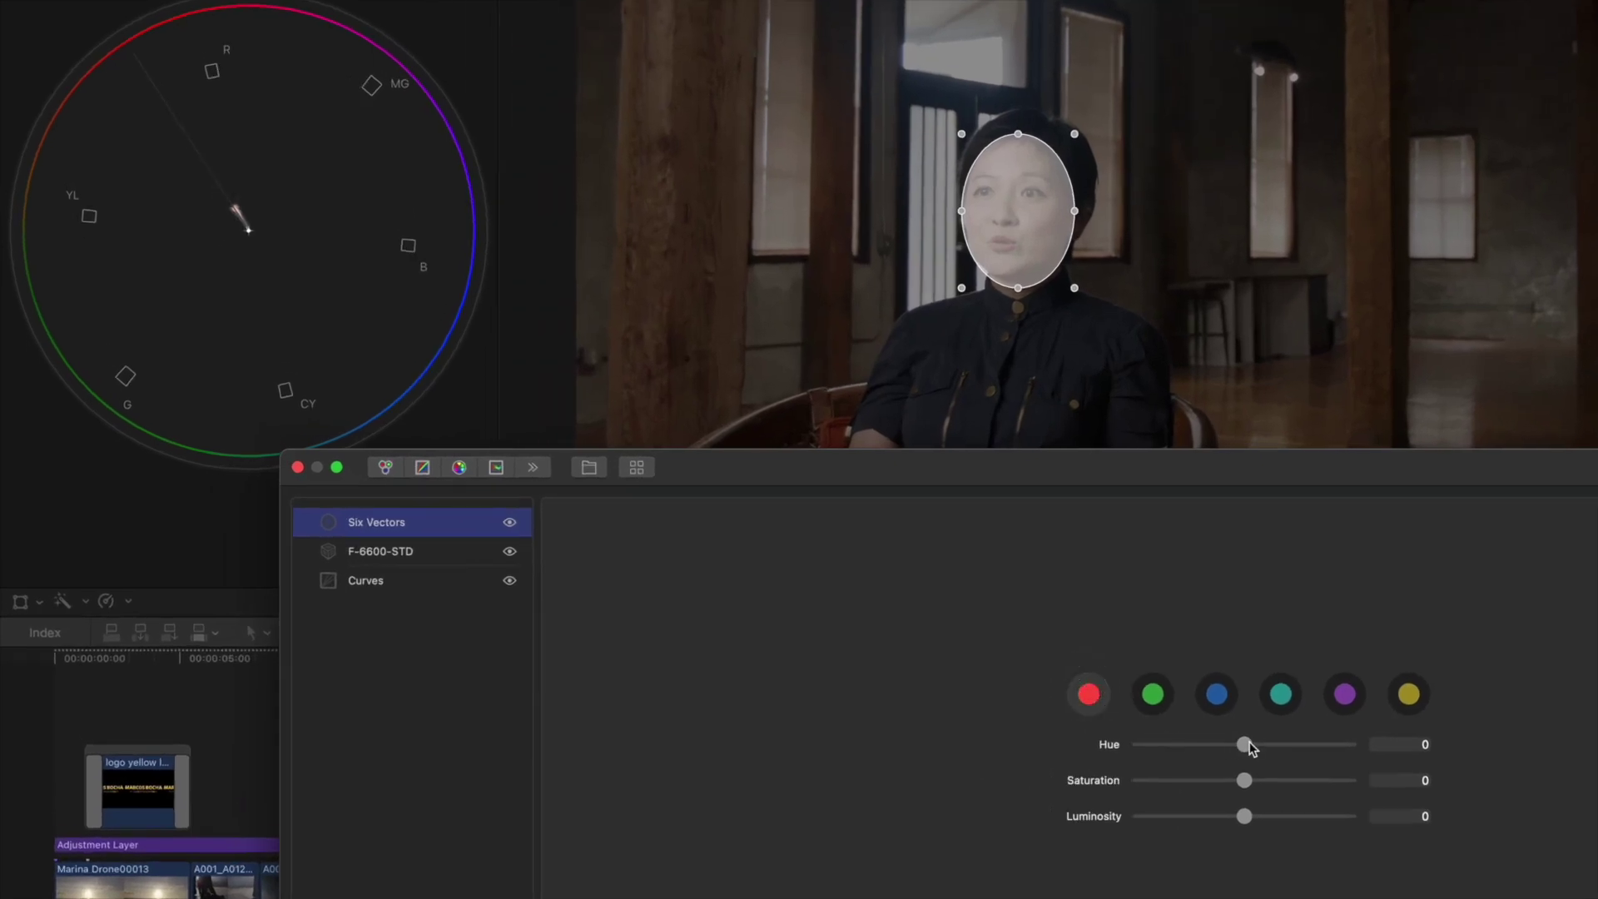
{"action": "left_click_drag", "start_coordinate": [1248, 745], "coordinate": [1245, 745]}
{"action": "left_click", "coordinate": [1246, 743]}
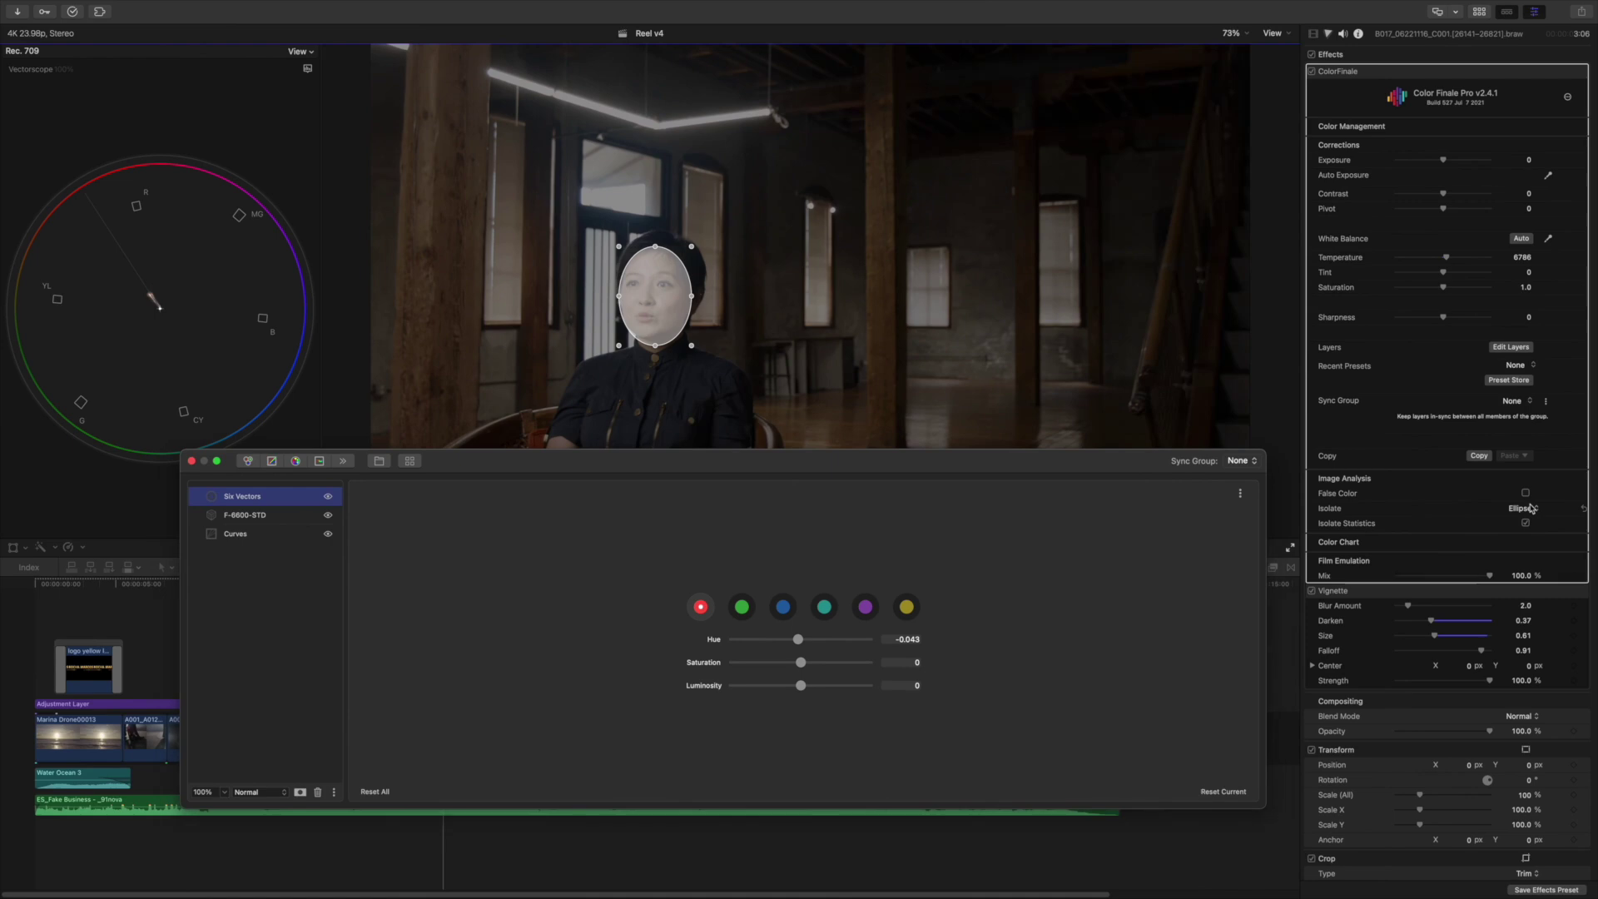
{"action": "left_click", "coordinate": [1531, 509]}
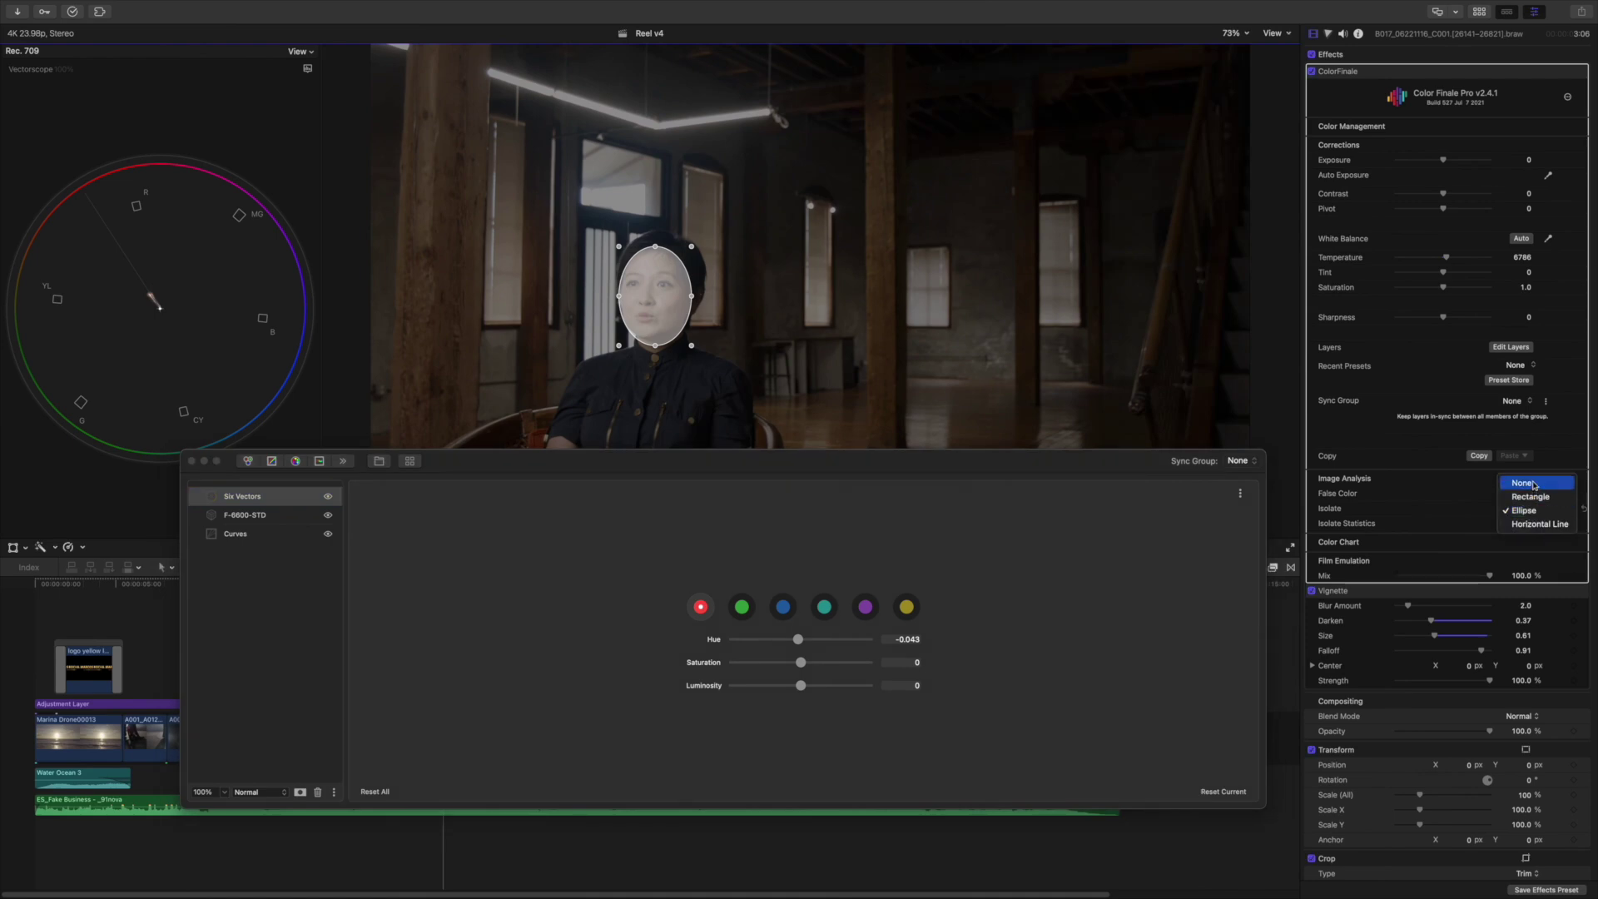
{"action": "left_click", "coordinate": [1534, 483]}
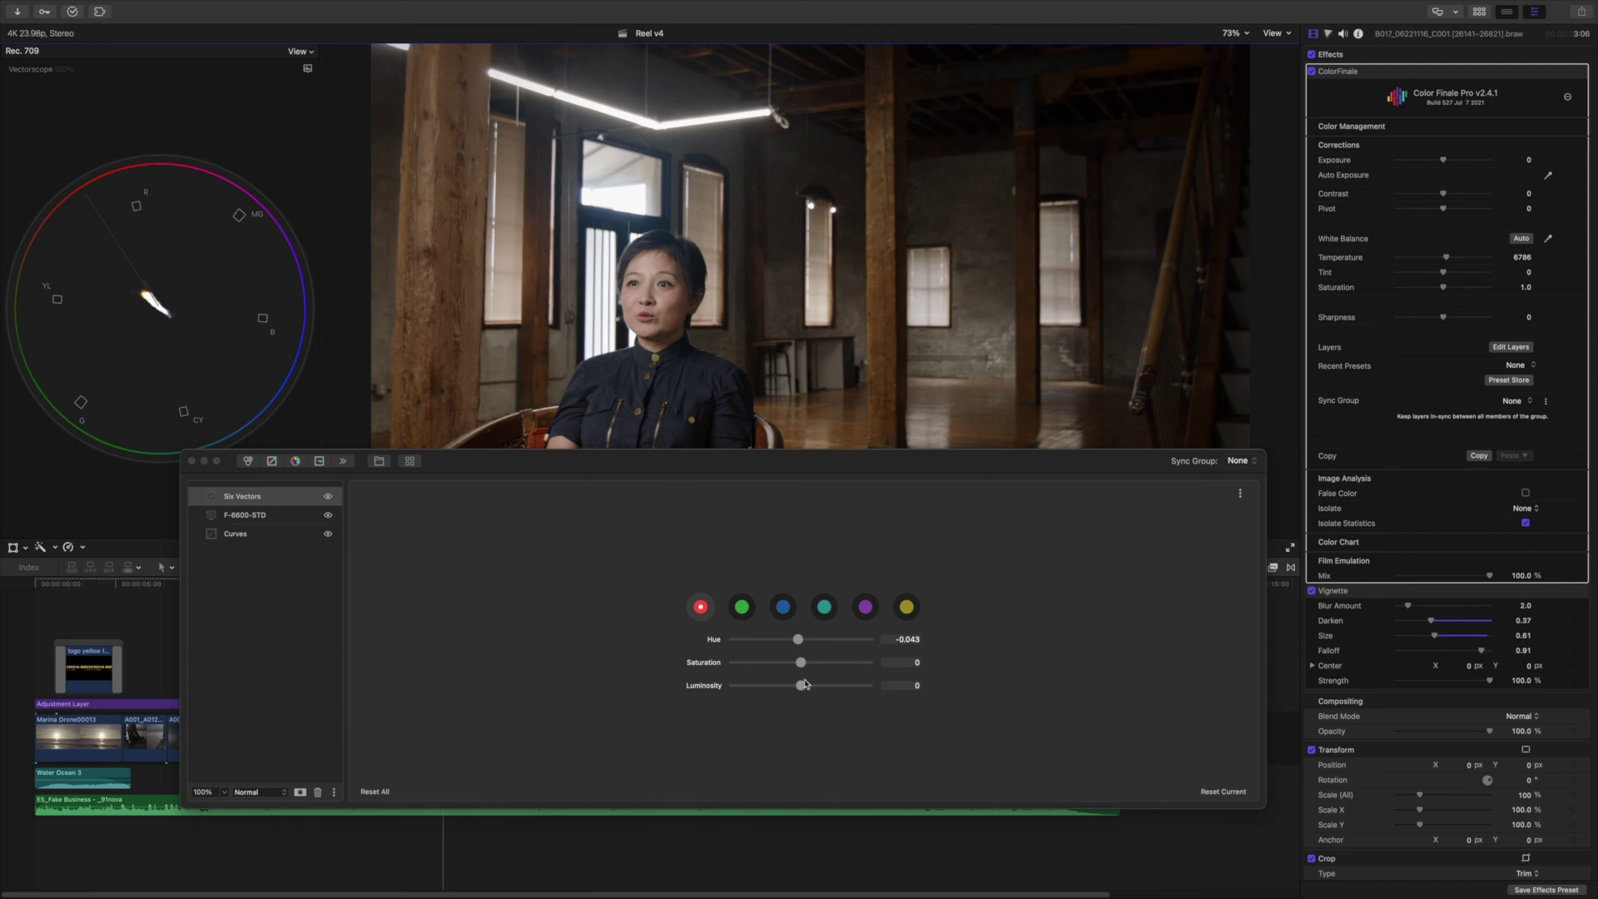
{"action": "left_click_drag", "start_coordinate": [802, 688], "coordinate": [796, 688]}
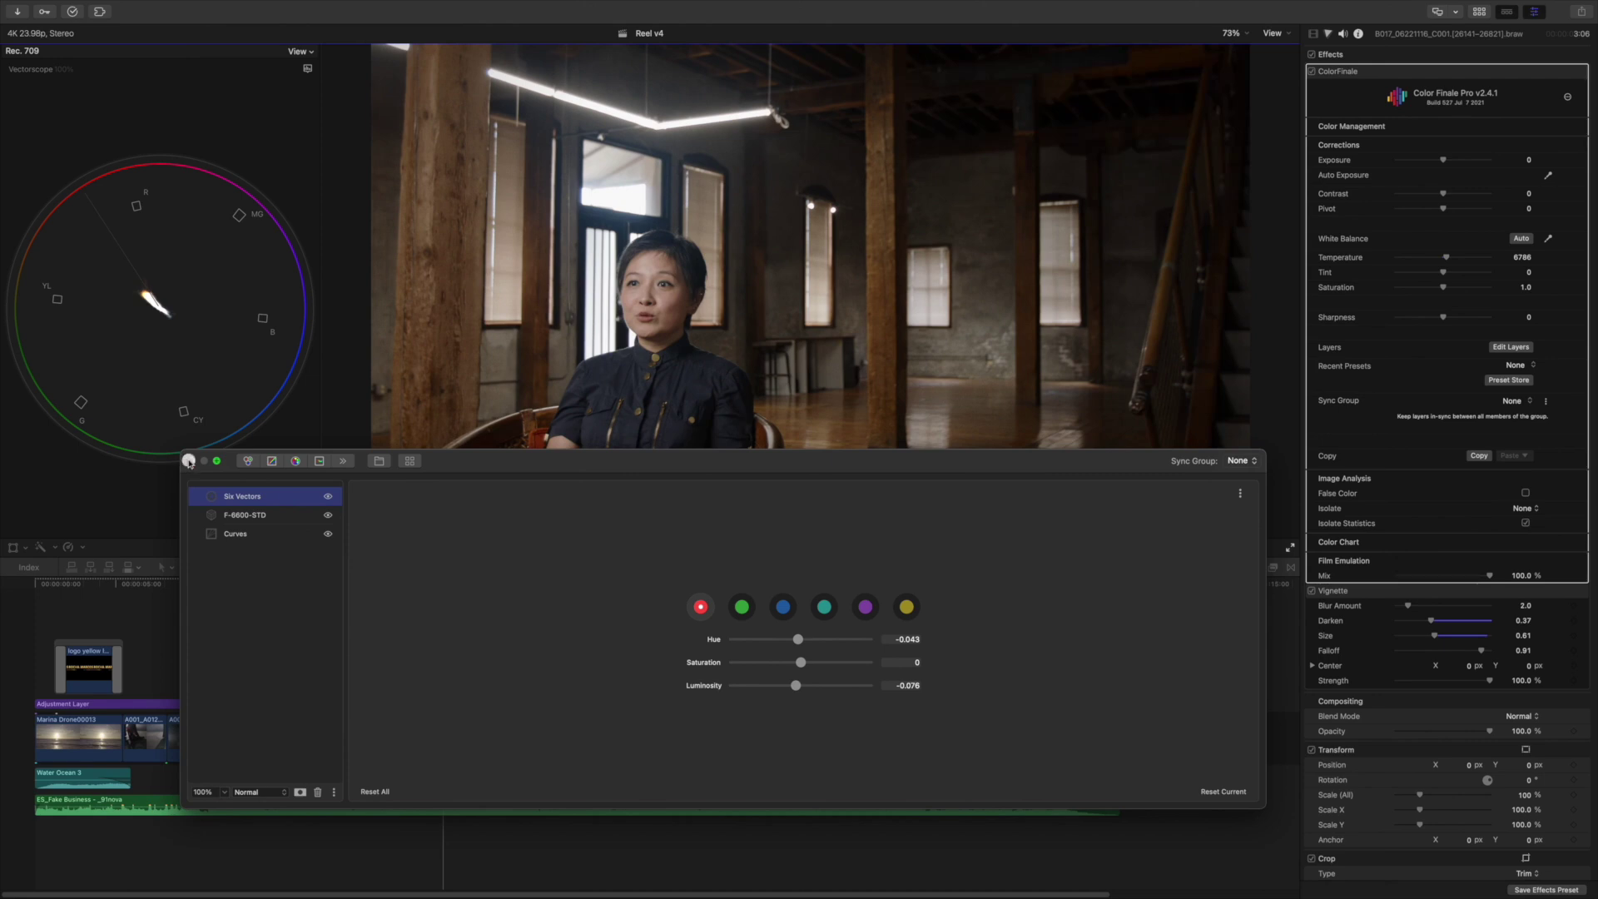
{"action": "left_click", "coordinate": [191, 460]}
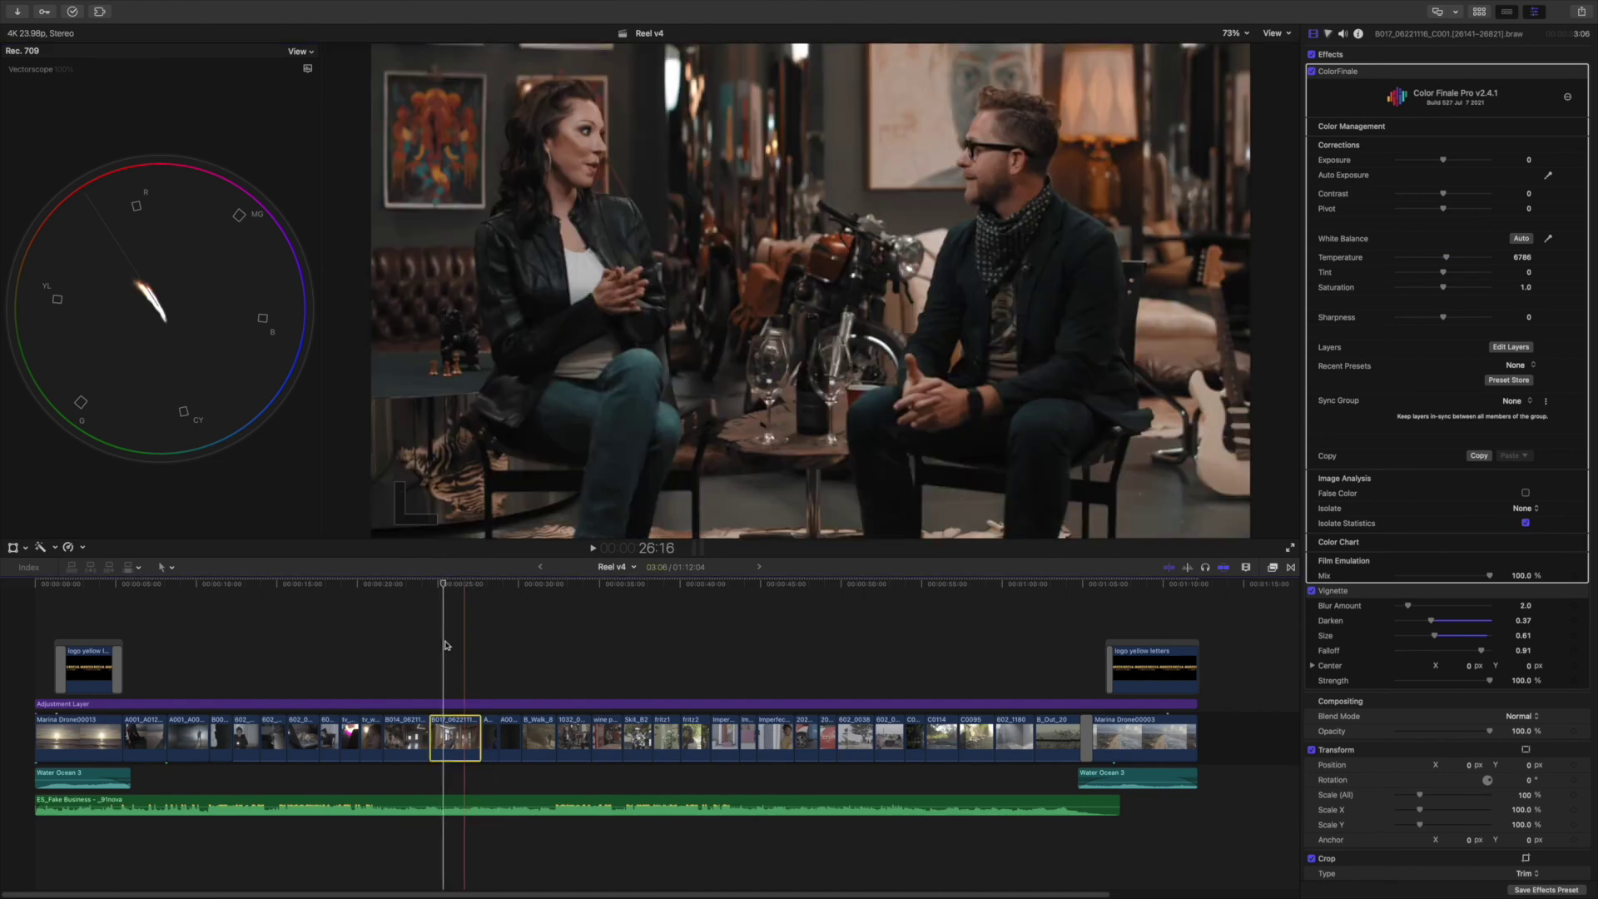
- Select the two-person interview clip at 33:08 and show its Color Management settings with Assume Video
{"action": "left_click", "coordinate": [149, 652]}
{"action": "left_click", "coordinate": [151, 731]}
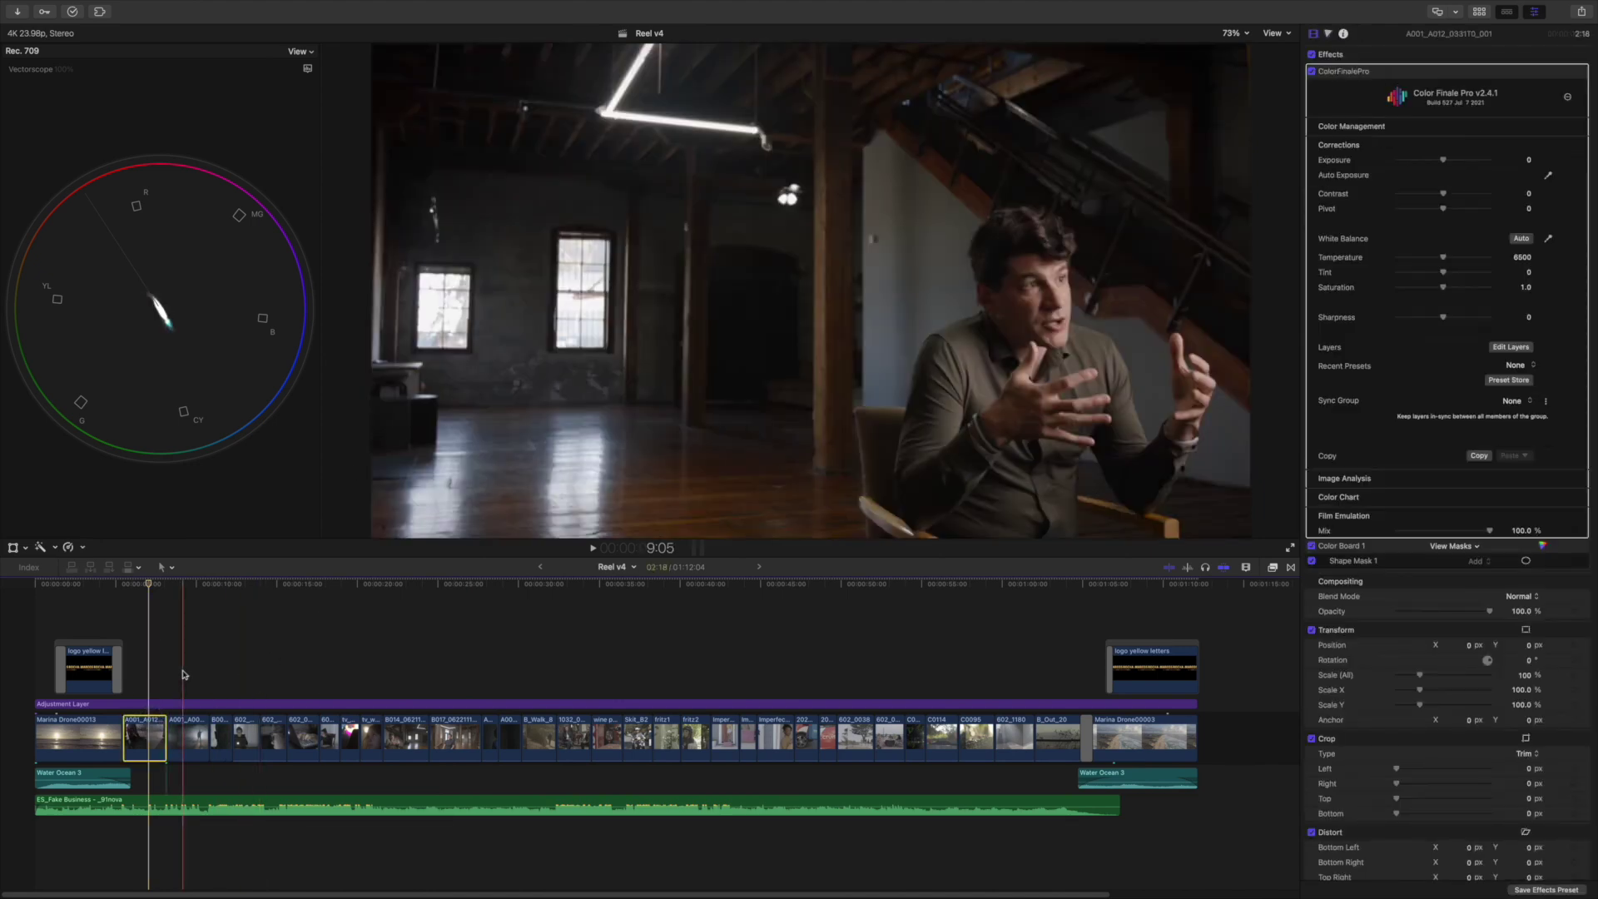
{"action": "left_click", "coordinate": [182, 671]}
{"action": "left_click", "coordinate": [184, 746]}
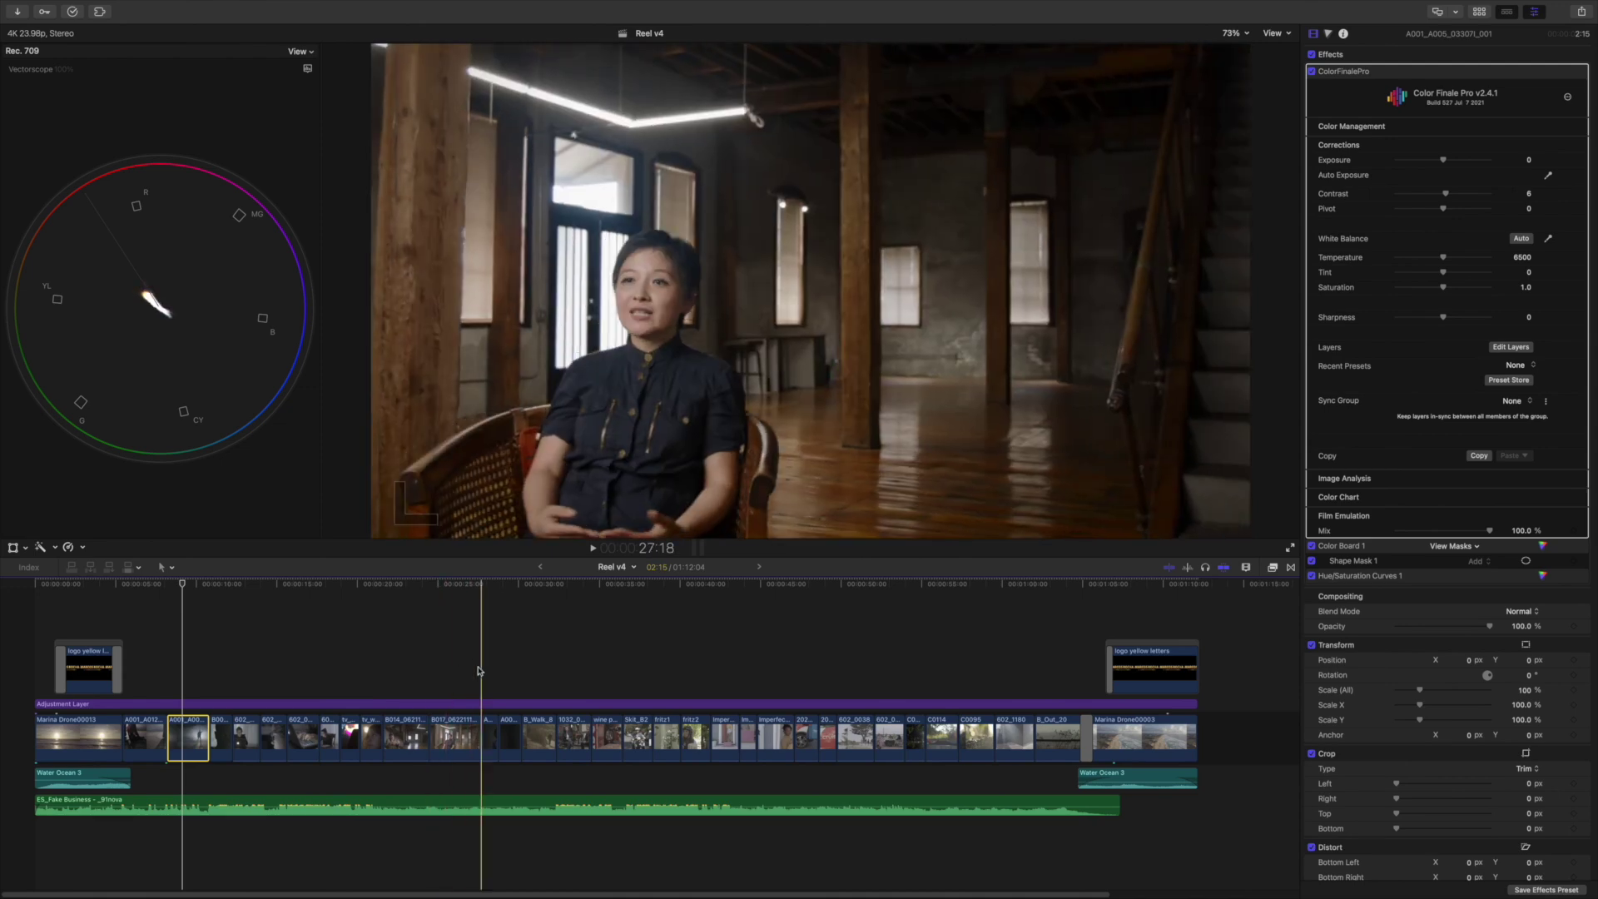
{"action": "left_click", "coordinate": [573, 662]}
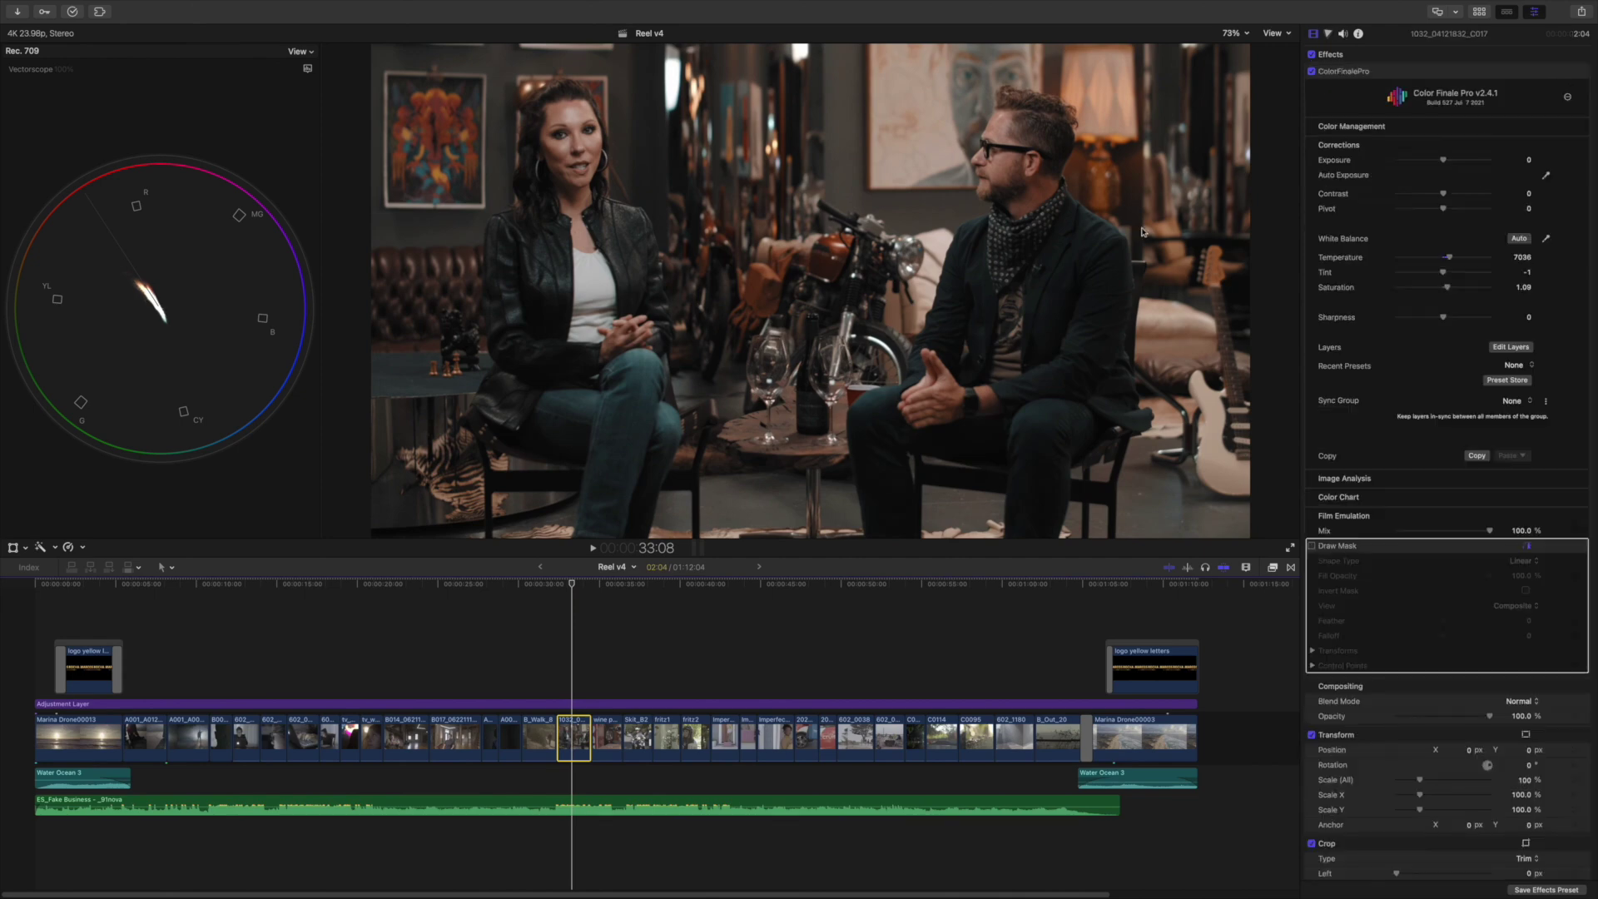
{"action": "left_click", "coordinate": [1570, 127]}
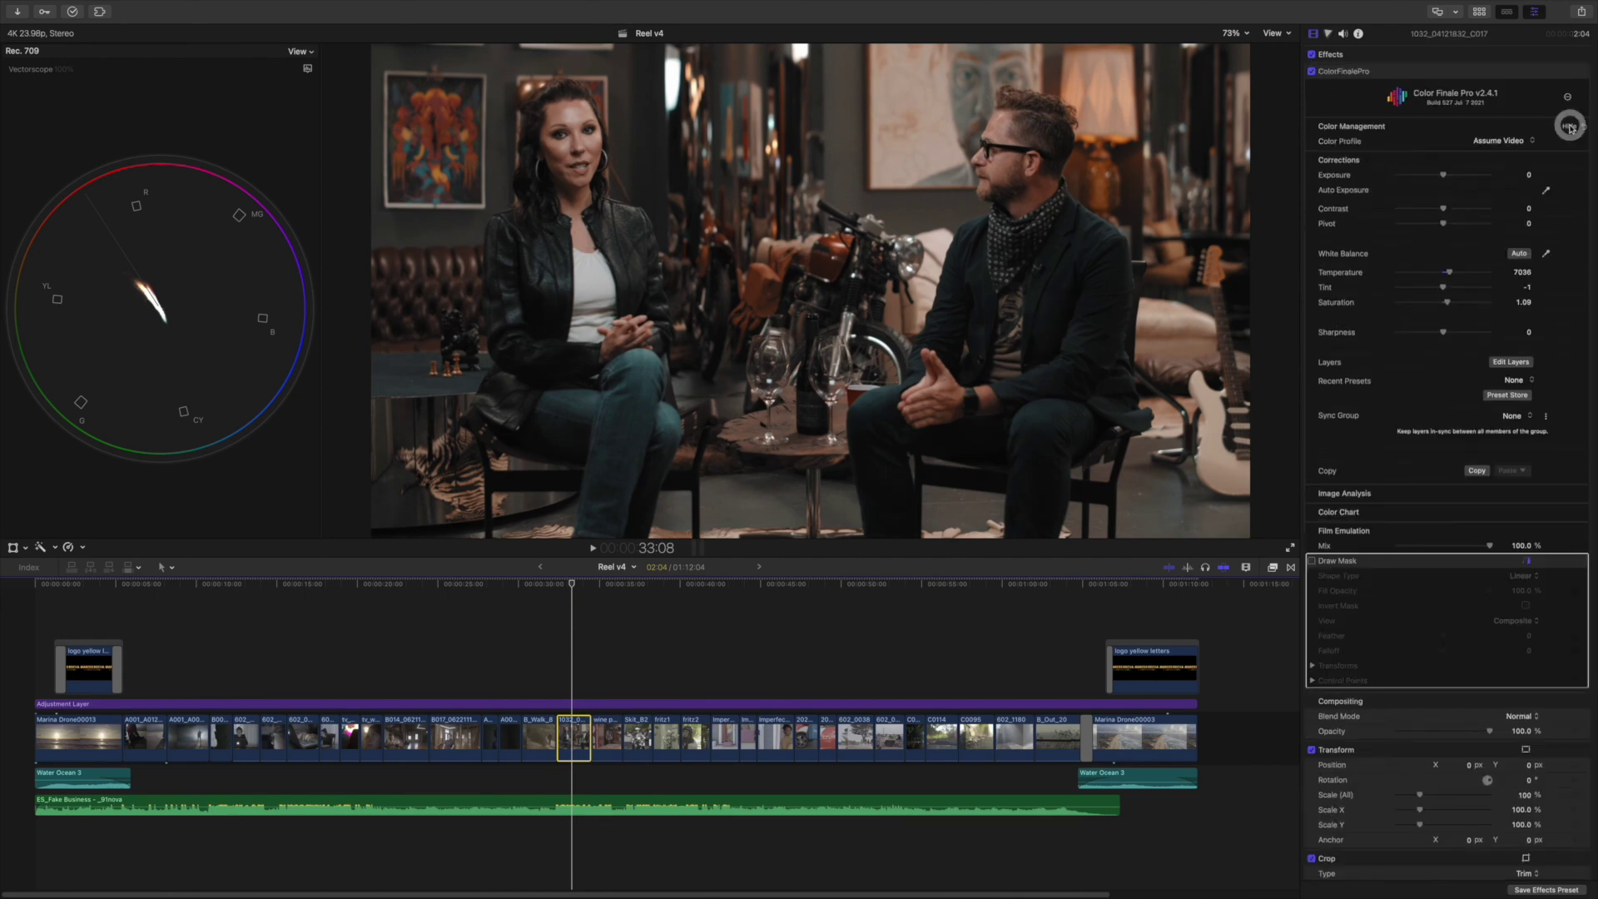
- Collapse colour management and open the clip's Color Finale layers at the bottom Curves layer
{"action": "left_click", "coordinate": [1570, 126]}
{"action": "left_click", "coordinate": [1512, 348]}
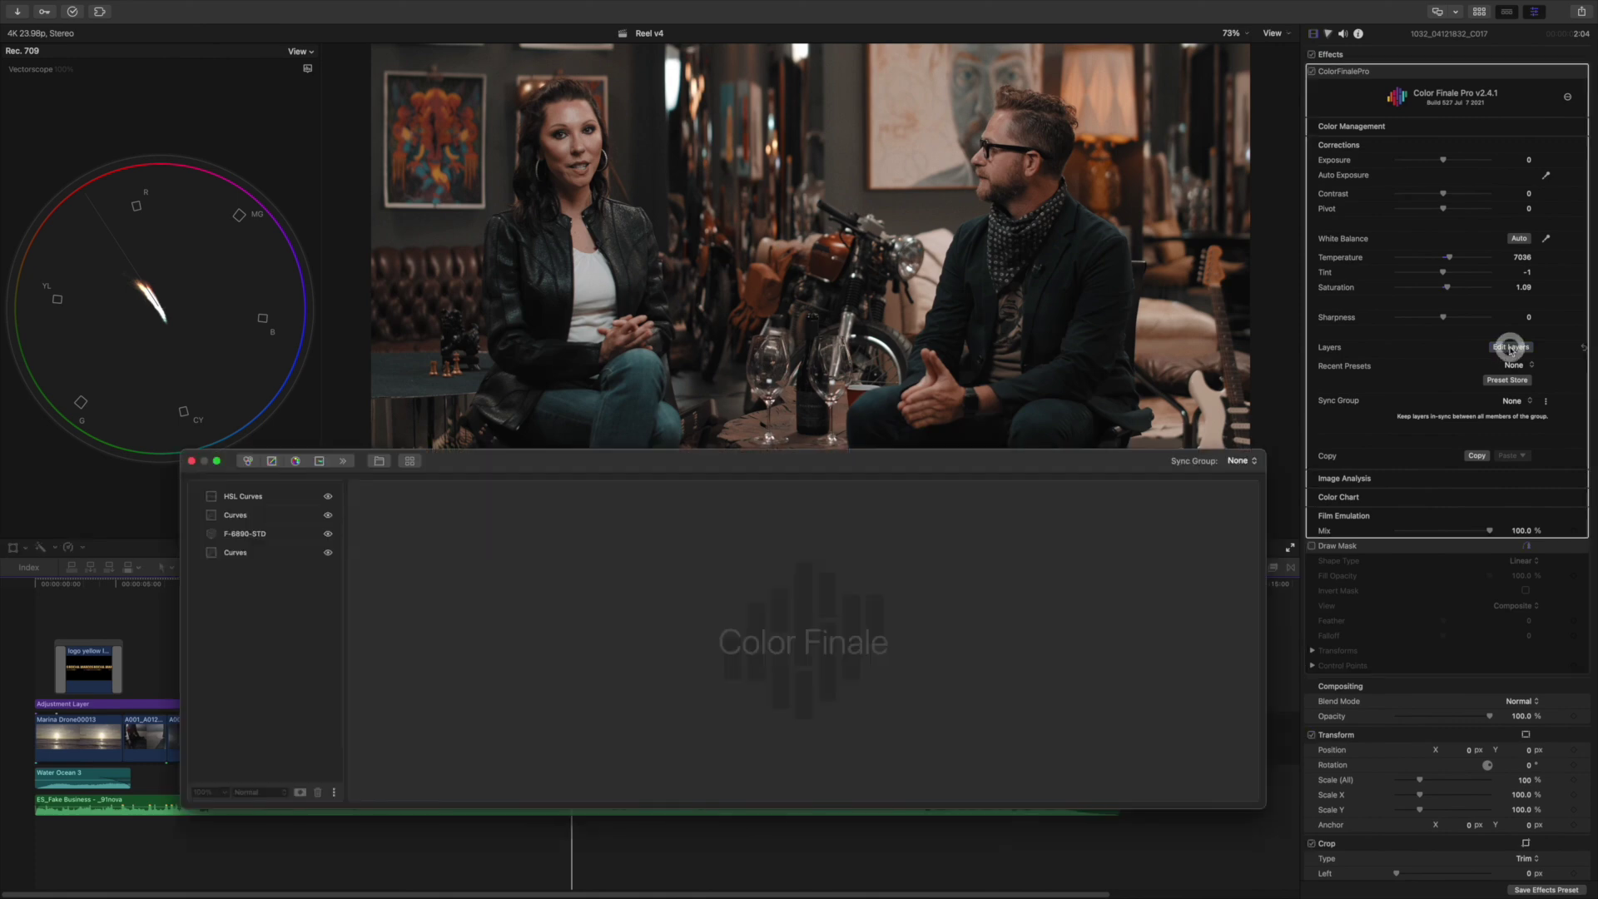
{"action": "left_click", "coordinate": [239, 554]}
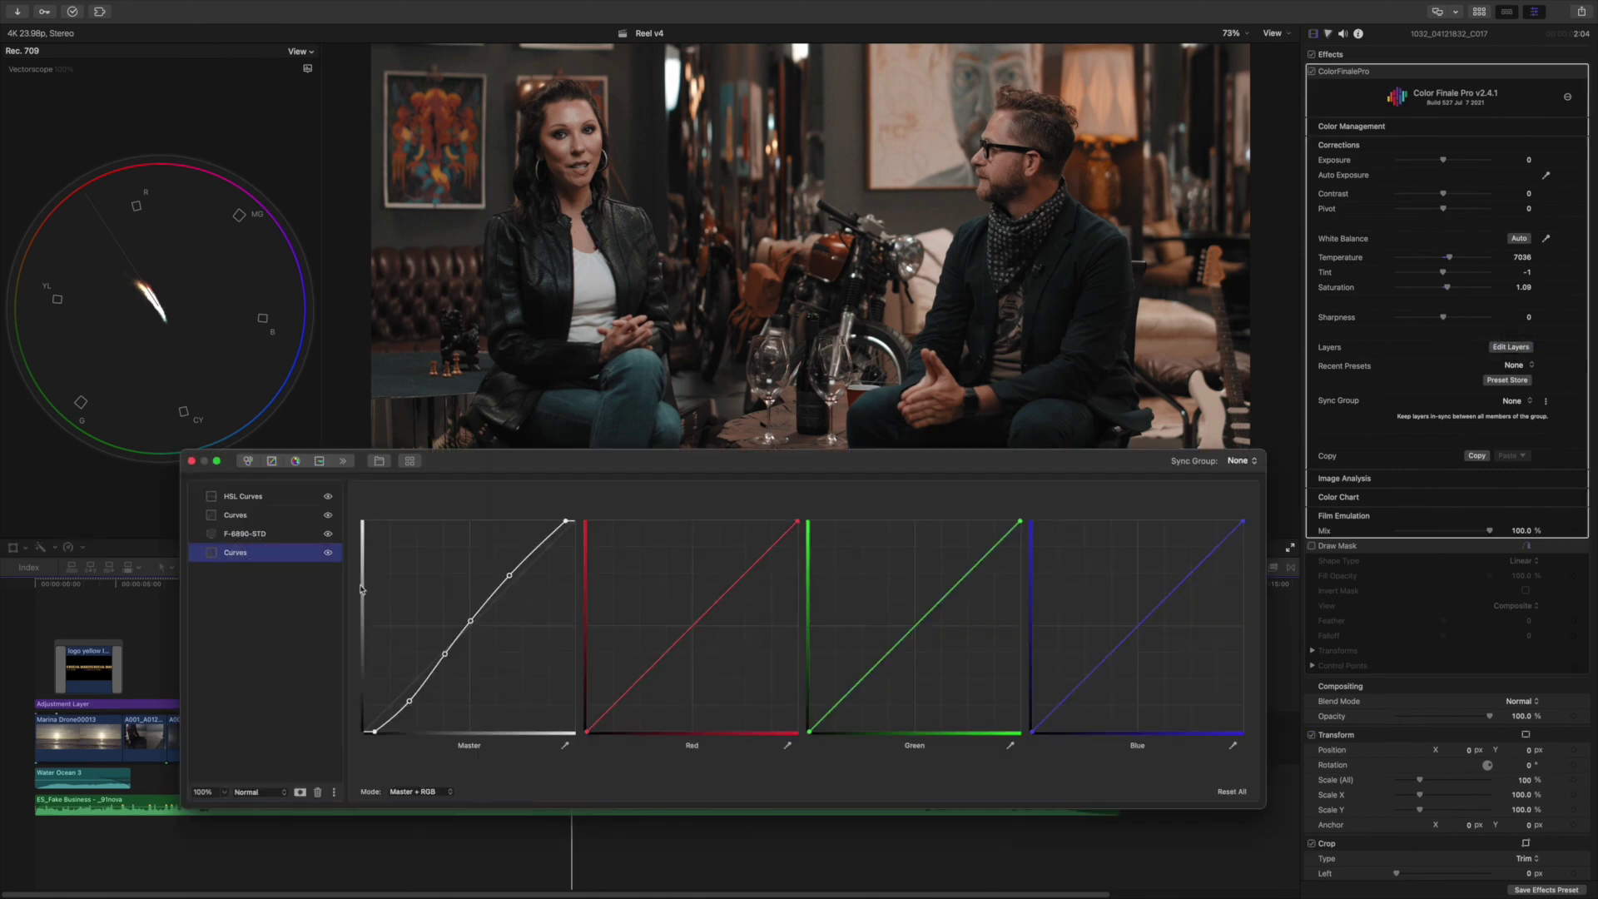
- Hide the HSL Curves, upper Curves and F-6890-STD layers, and switch the scope to a luma waveform
{"action": "left_click", "coordinate": [330, 497]}
{"action": "left_click", "coordinate": [328, 516]}
{"action": "left_click", "coordinate": [328, 534]}
{"action": "left_click", "coordinate": [328, 553]}
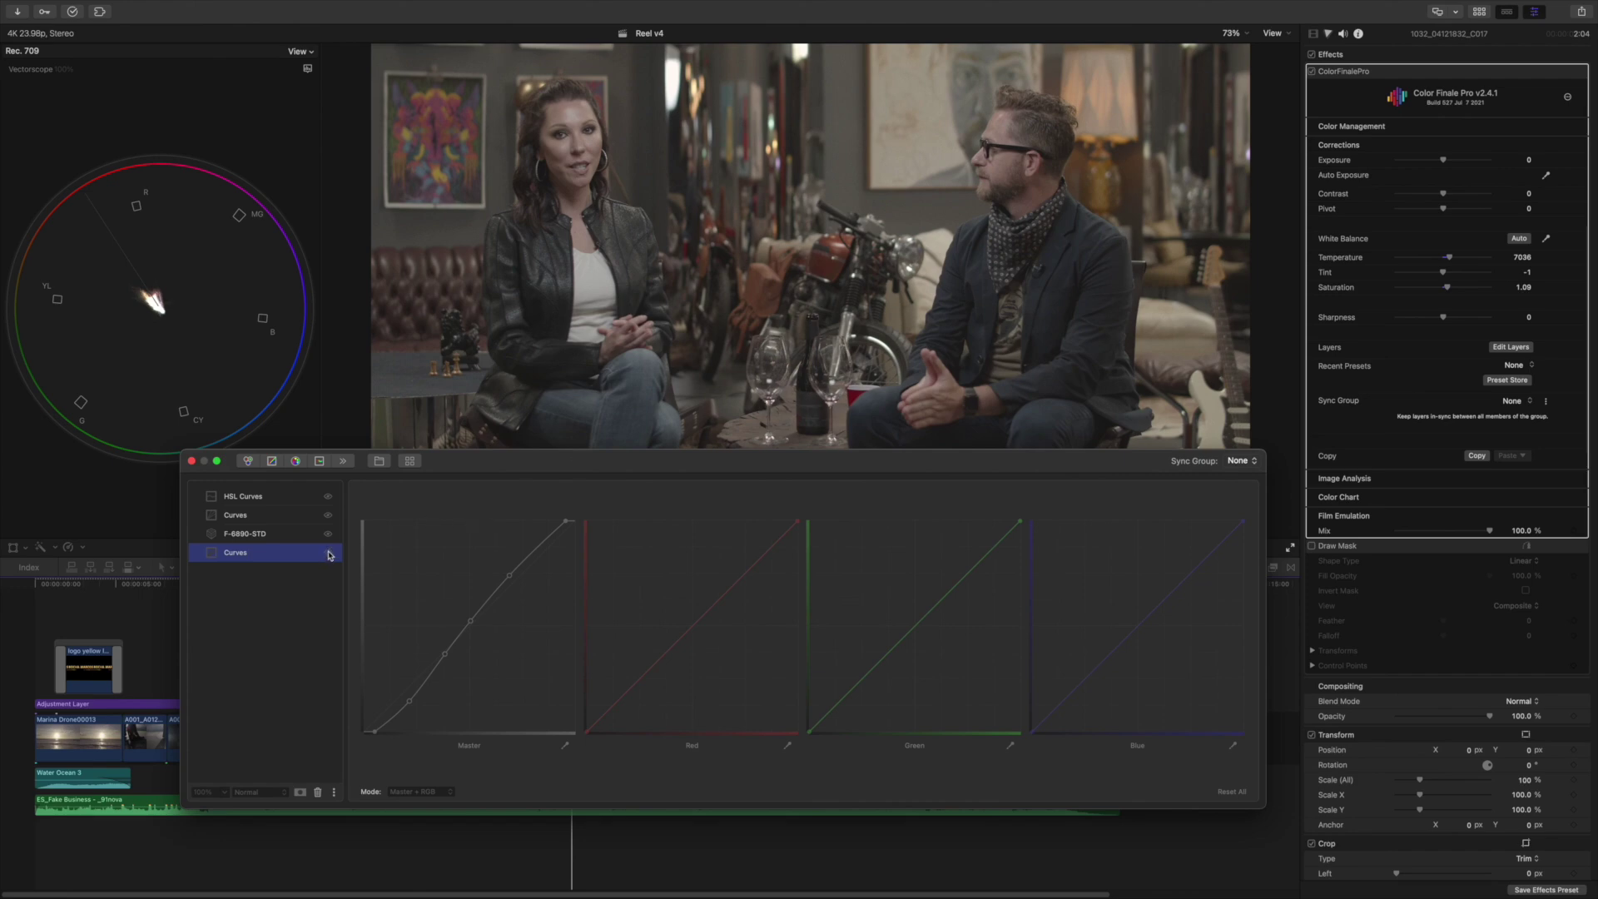
{"action": "left_click", "coordinate": [328, 554]}
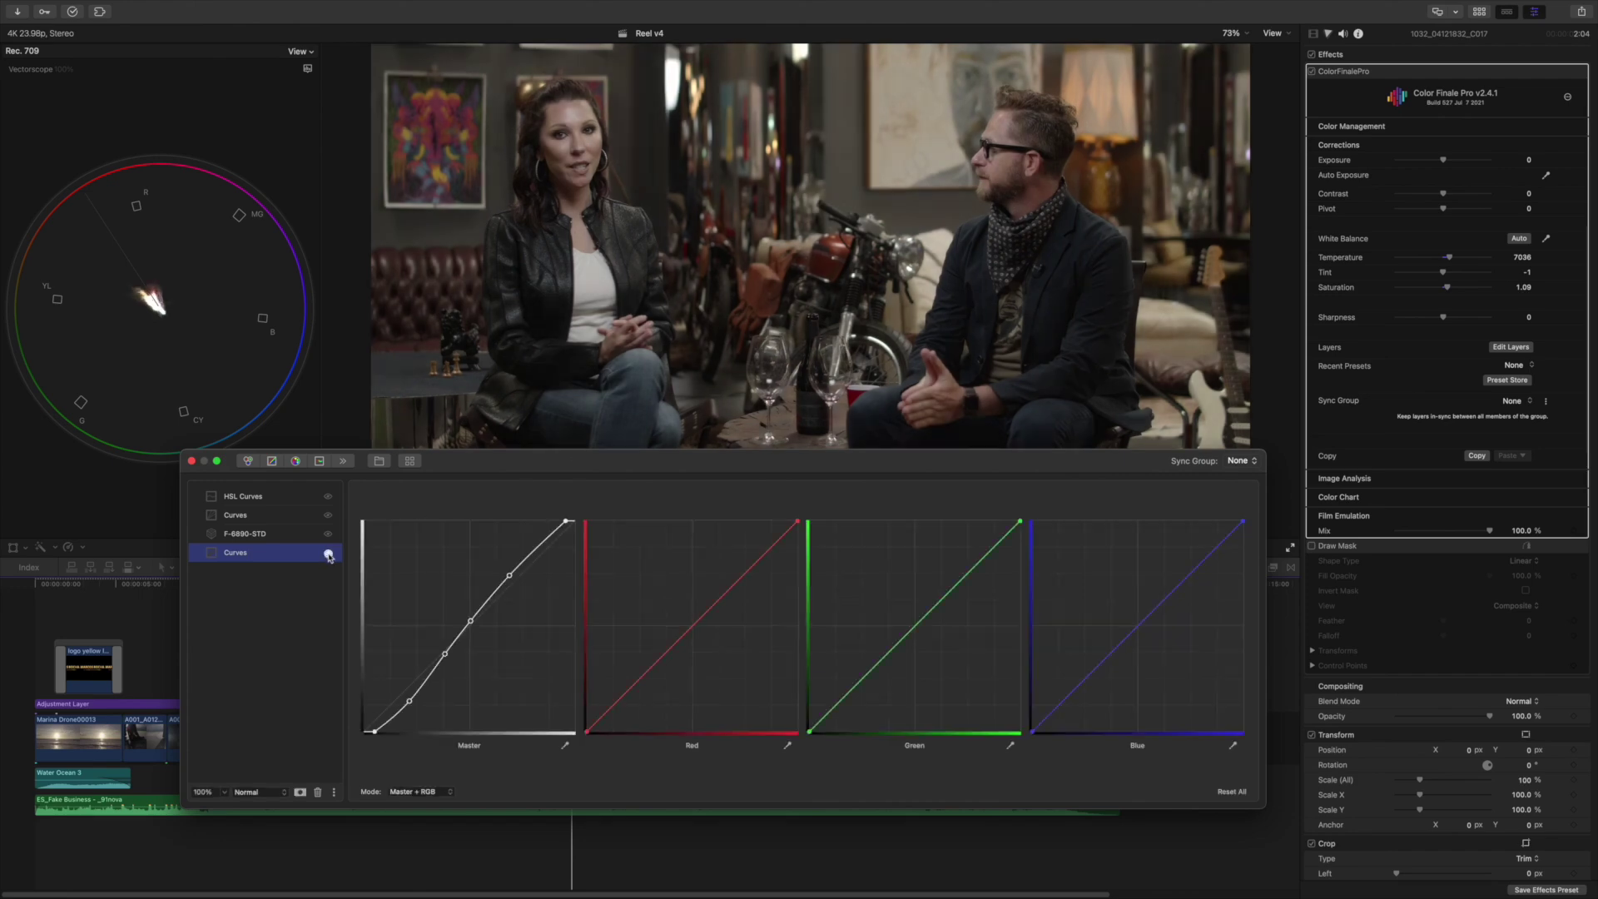
{"action": "right_click", "coordinate": [178, 292]}
{"action": "left_click", "coordinate": [208, 335]}
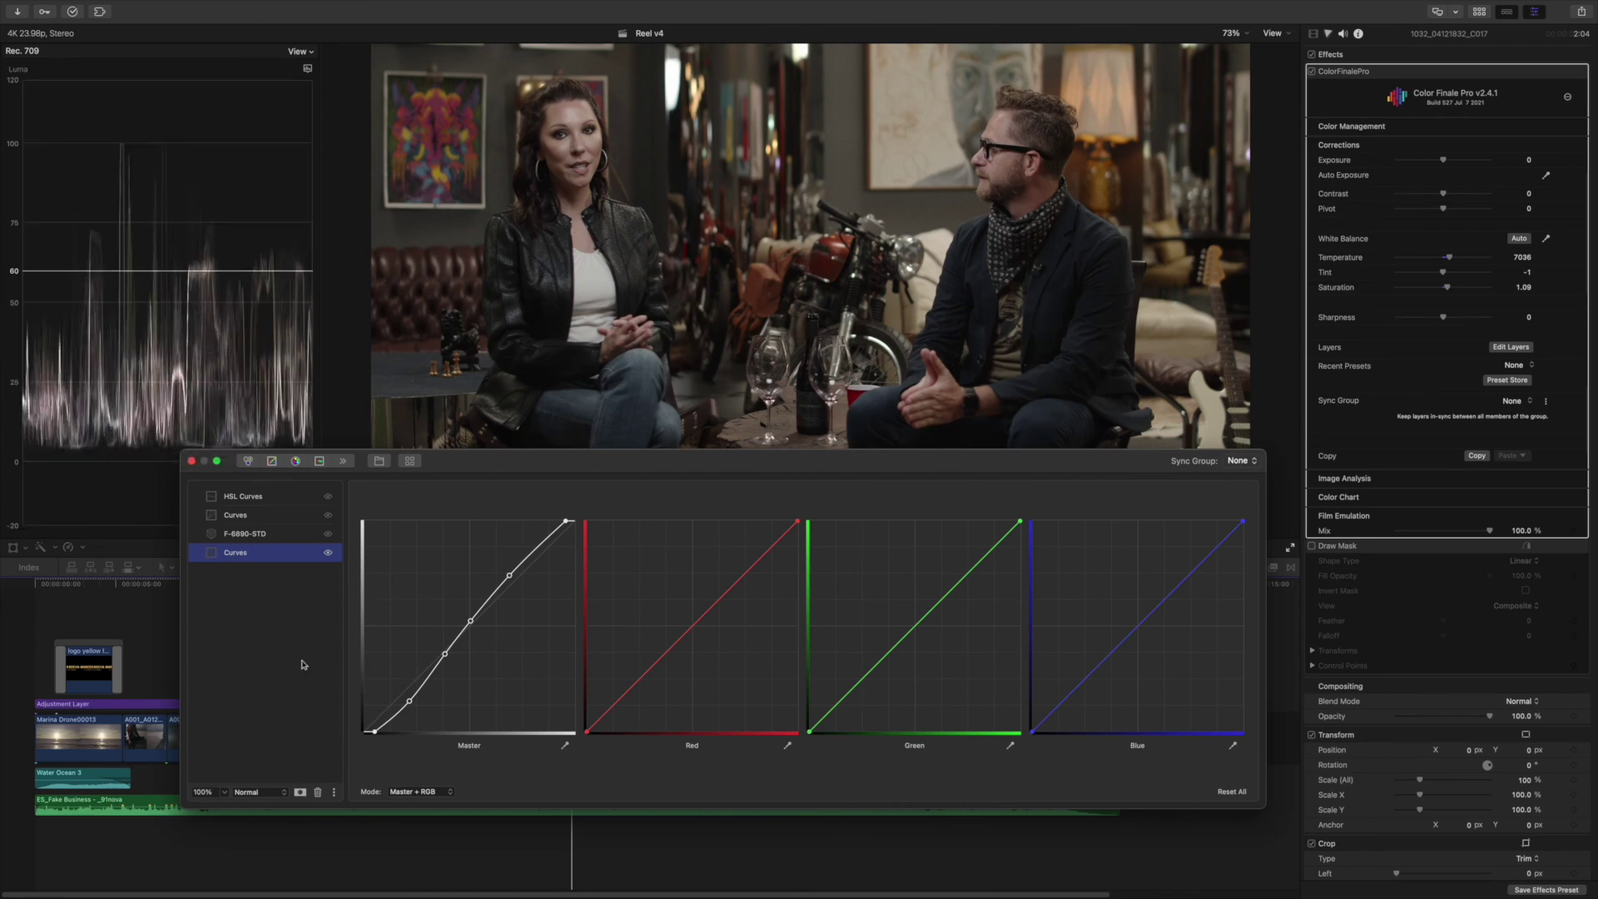
- Lower the layers window slightly and toggle the F-6890-STD LUT layer off and back on
{"action": "left_click_drag", "start_coordinate": [232, 466], "coordinate": [253, 513]}
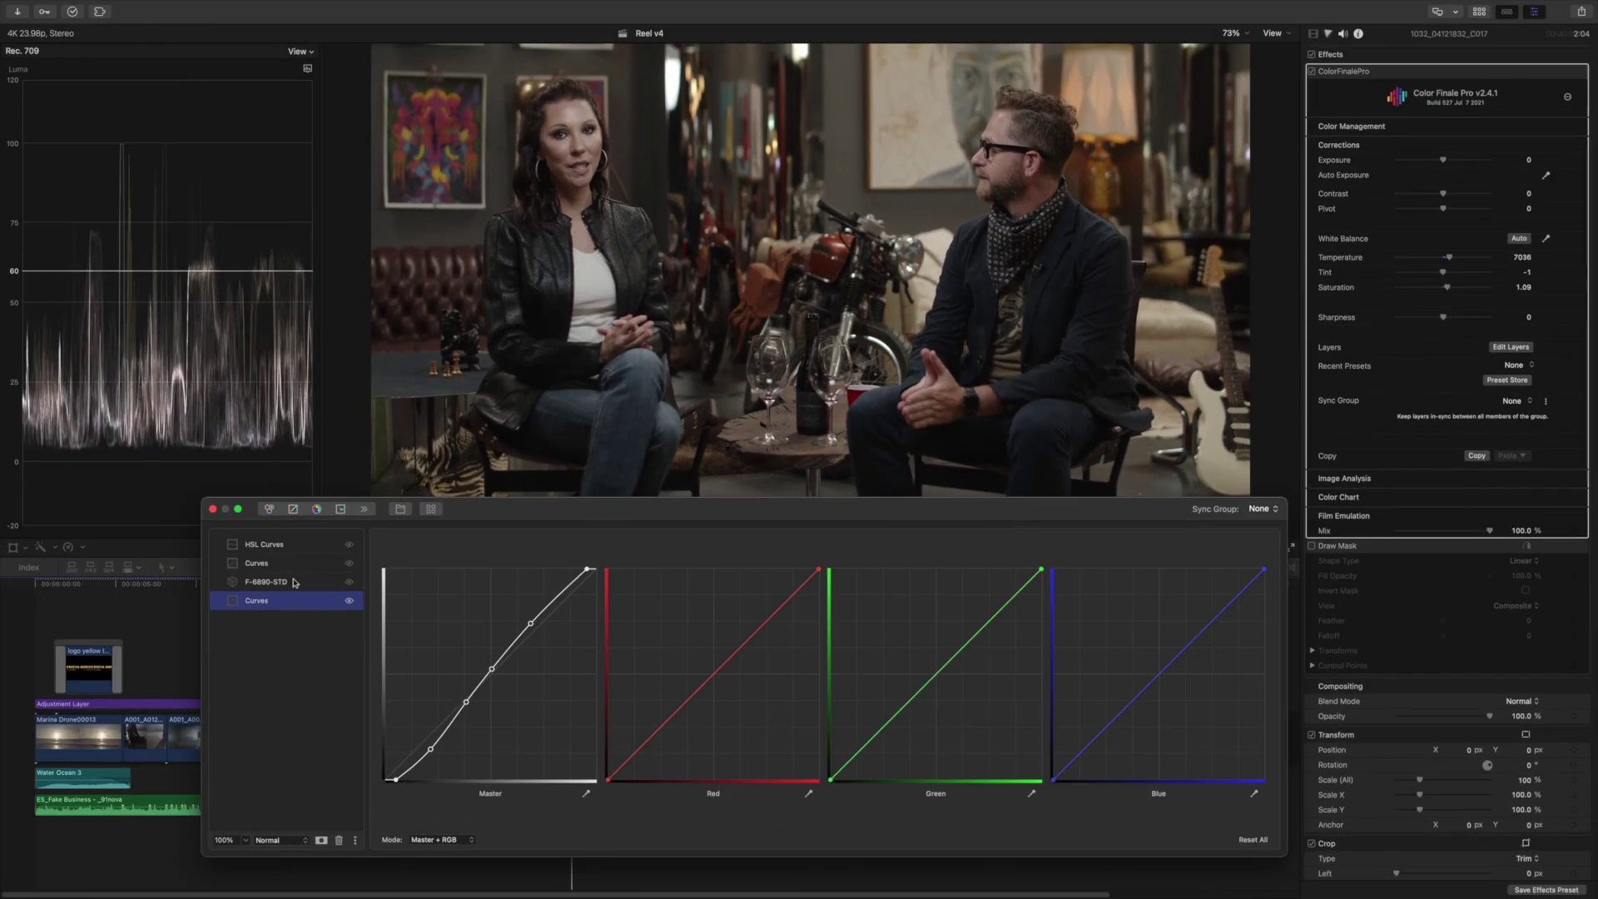
{"action": "left_click", "coordinate": [294, 583]}
{"action": "left_click", "coordinate": [350, 583]}
{"action": "left_click", "coordinate": [349, 585]}
{"action": "left_click", "coordinate": [348, 586]}
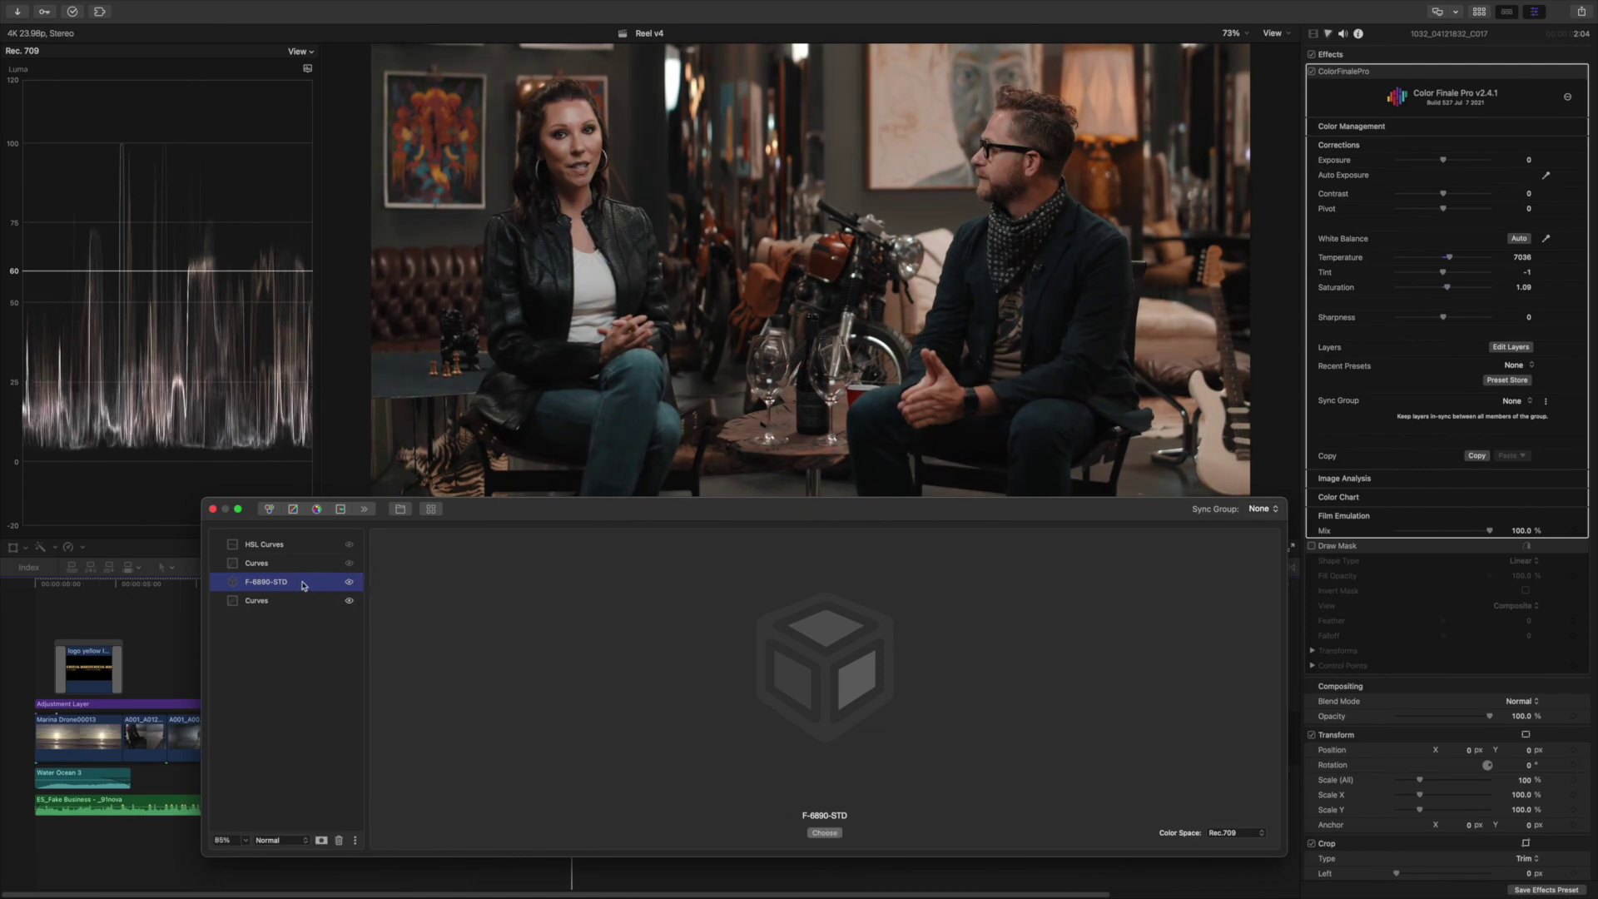
{"action": "double_click", "coordinate": [277, 584]}
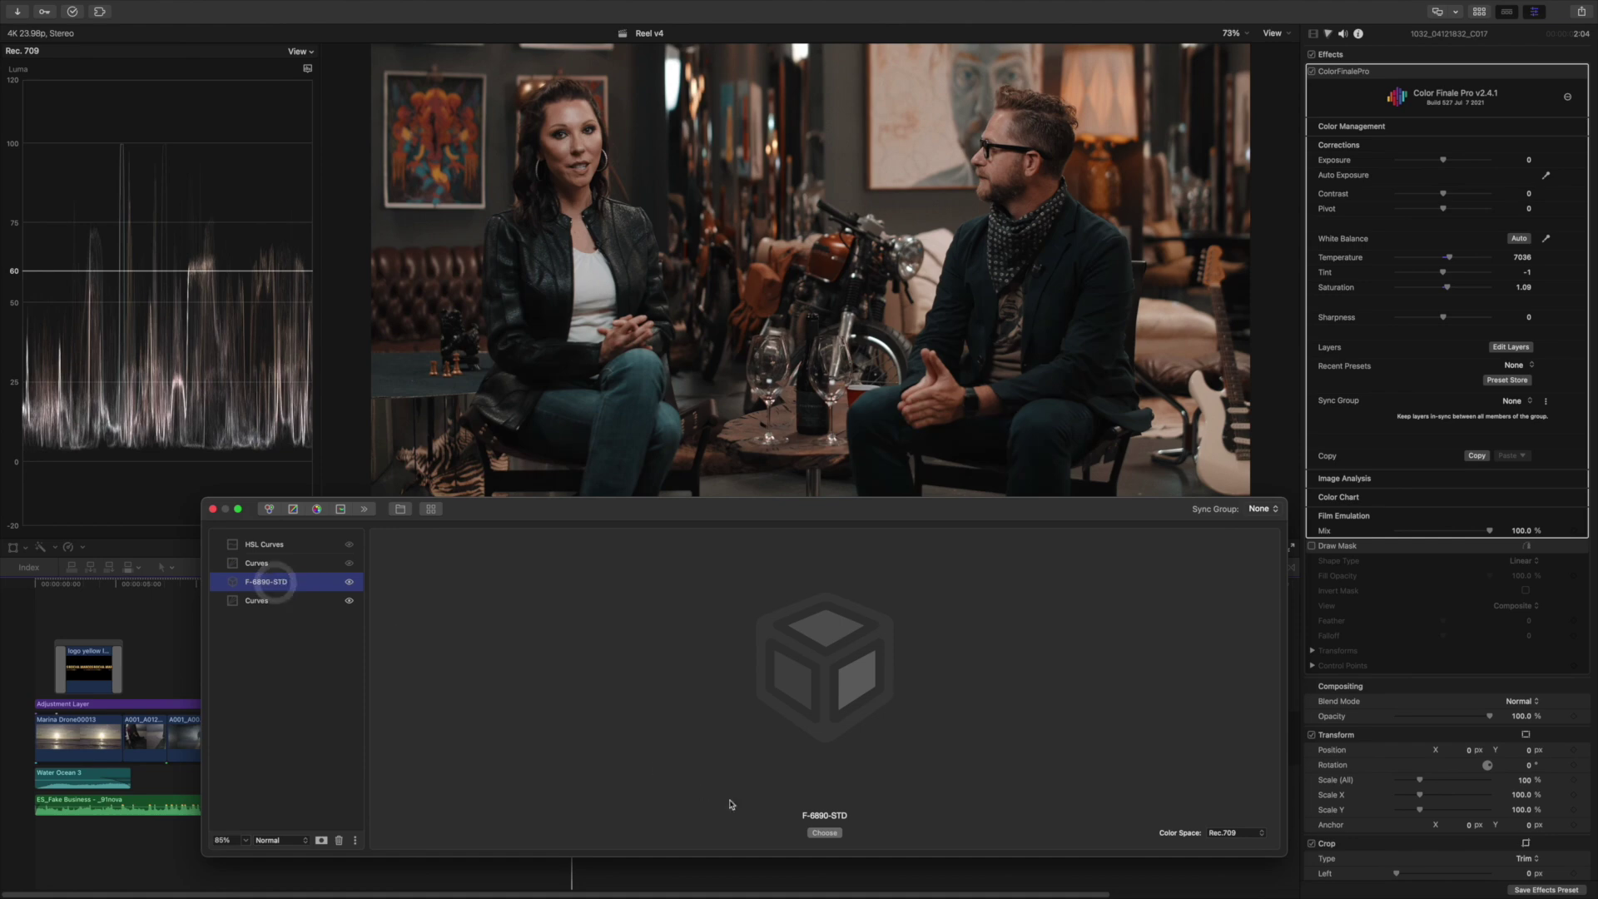
{"action": "left_click", "coordinate": [824, 833]}
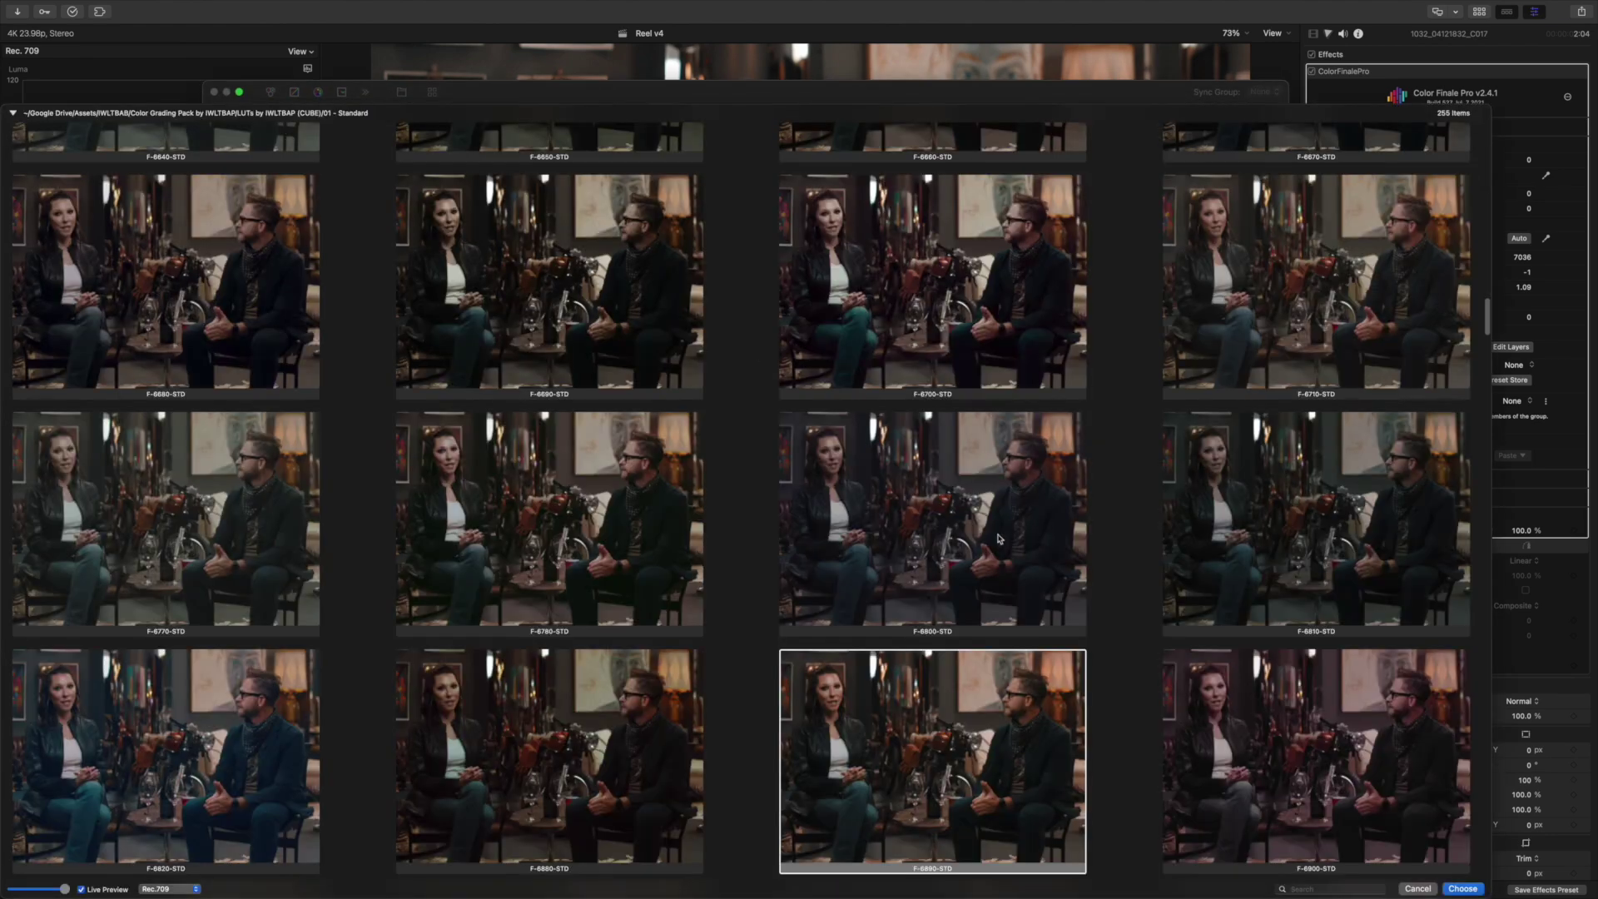
{"action": "scroll", "coordinate": [1002, 481], "scroll_direction": "down", "scroll_amount": 1}
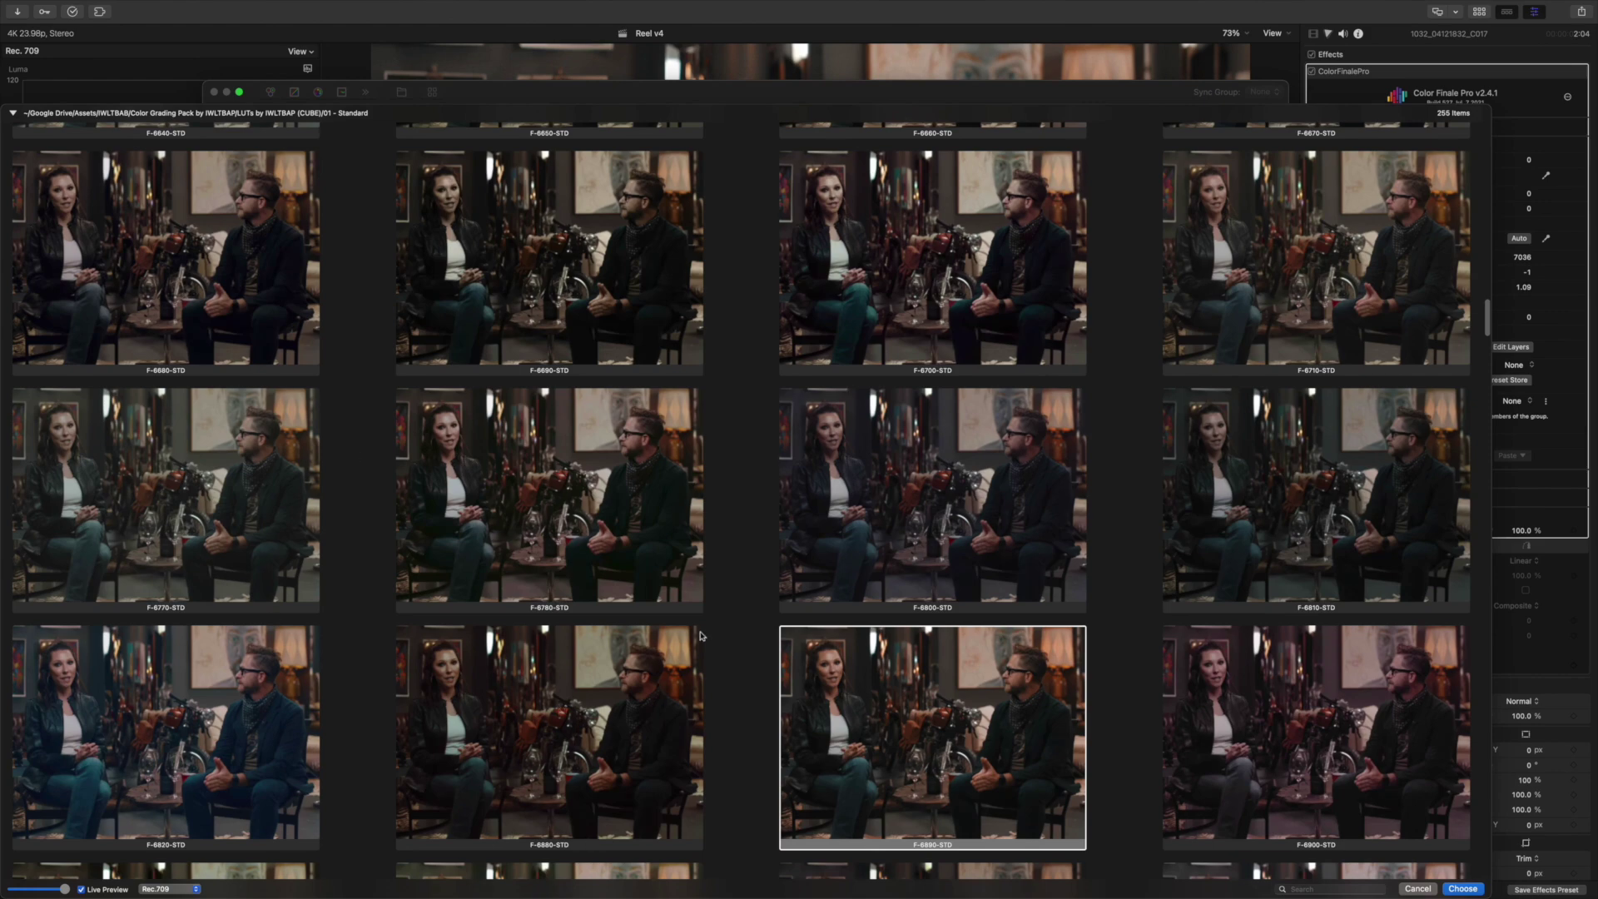
{"action": "scroll", "coordinate": [706, 648], "scroll_direction": "down", "scroll_amount": 3}
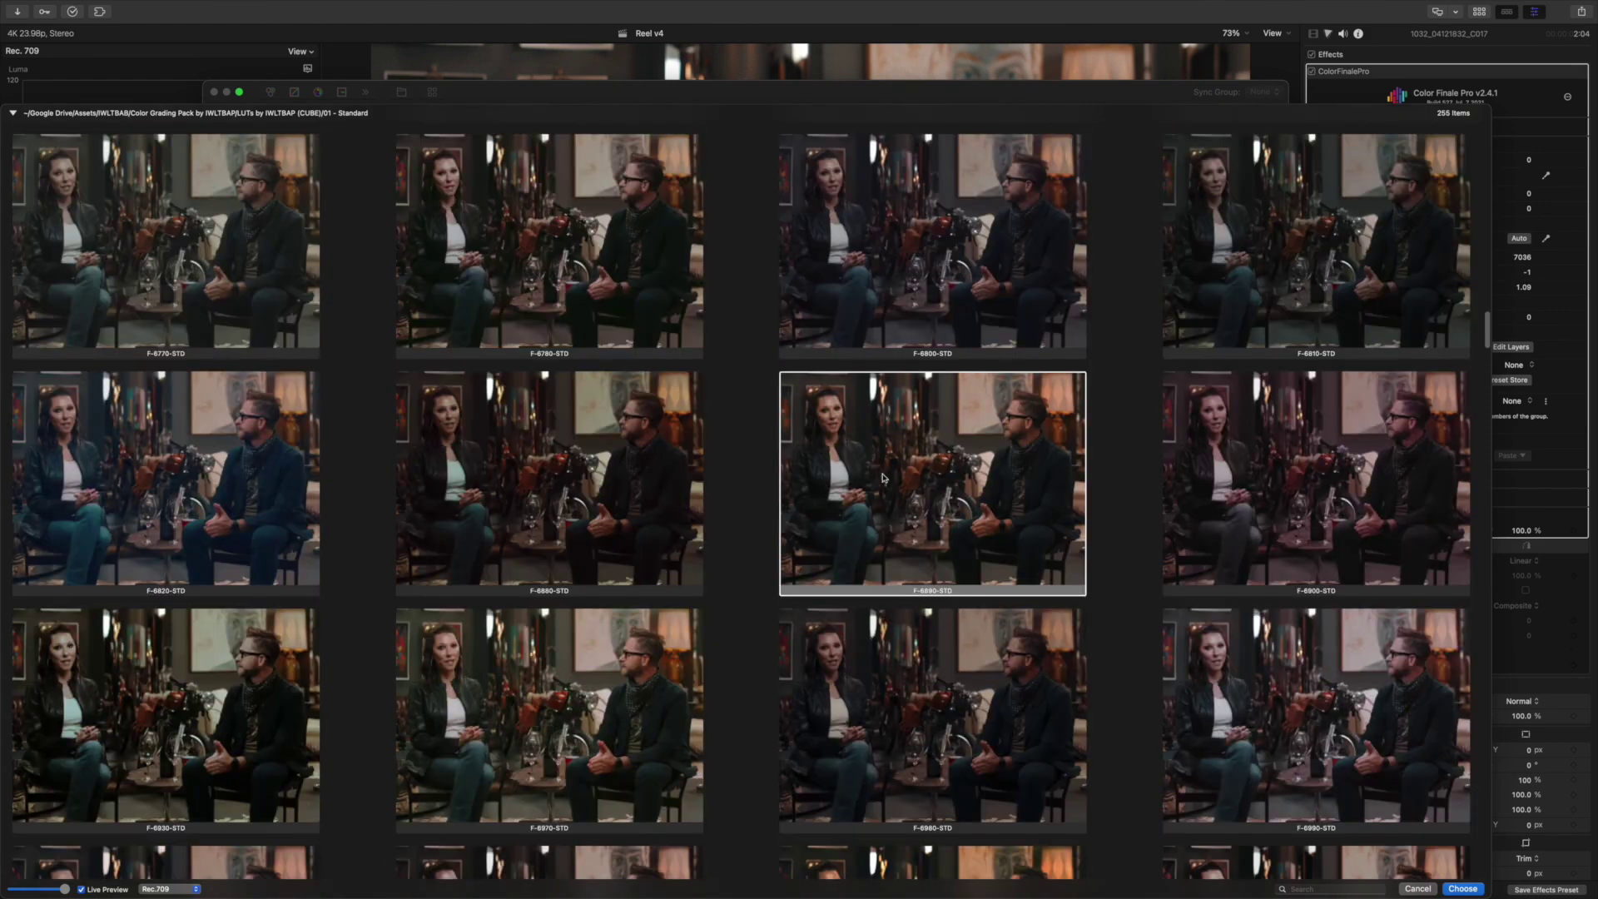
{"action": "left_click", "coordinate": [1416, 889]}
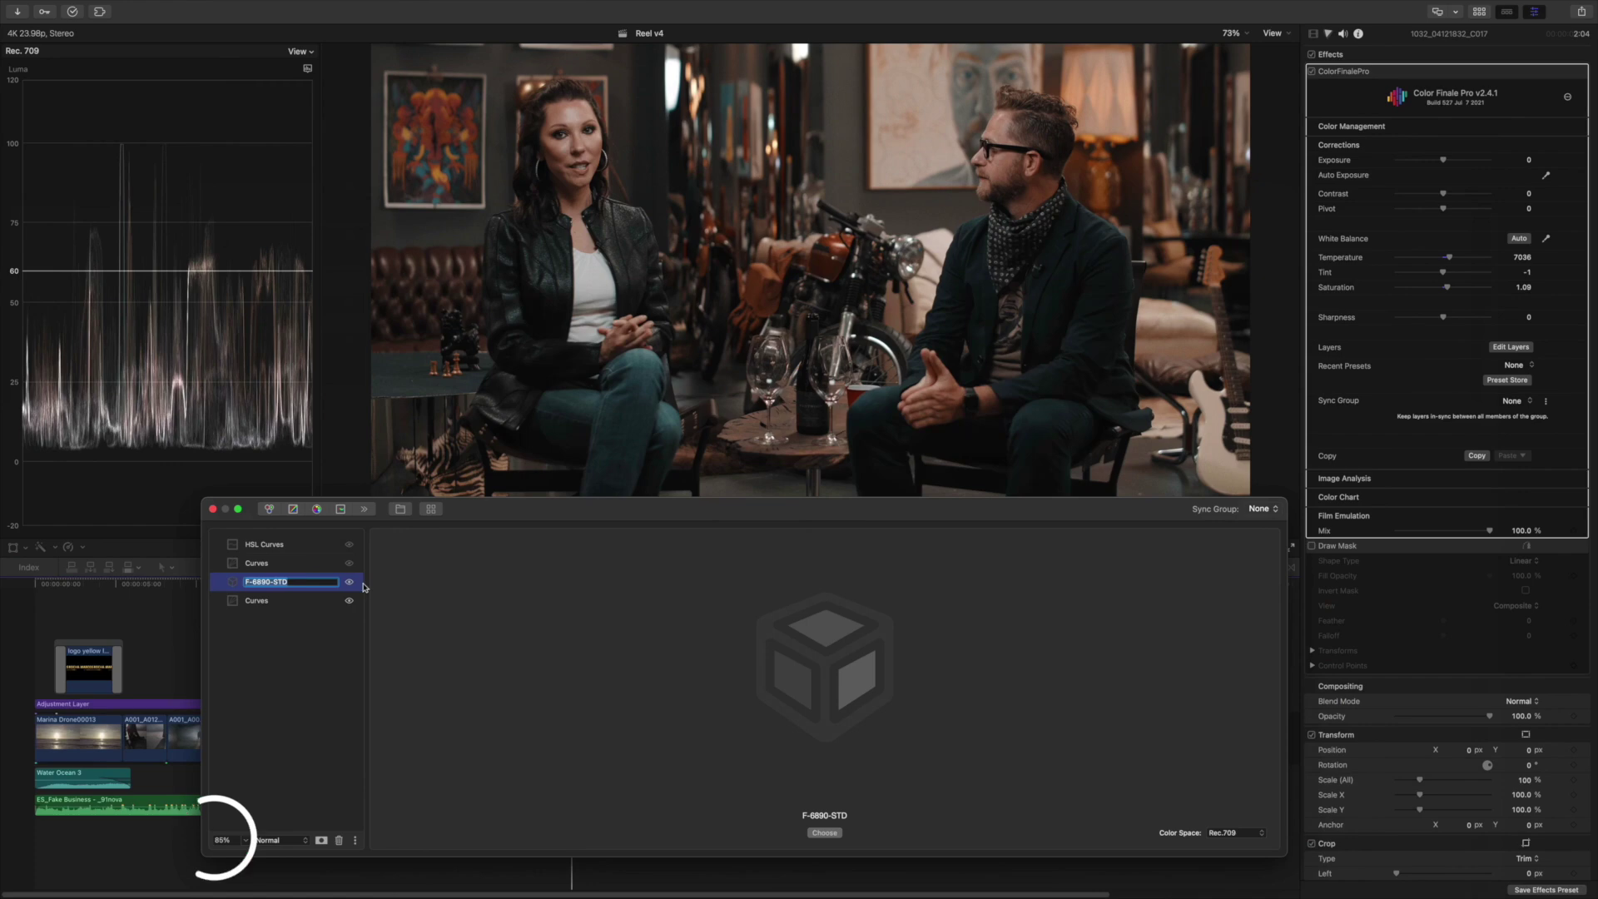
- Open Color Finale Preferences on the LUTs tab, leaving '01 - Standard' as the only search folder
{"action": "left_click", "coordinate": [338, 624]}
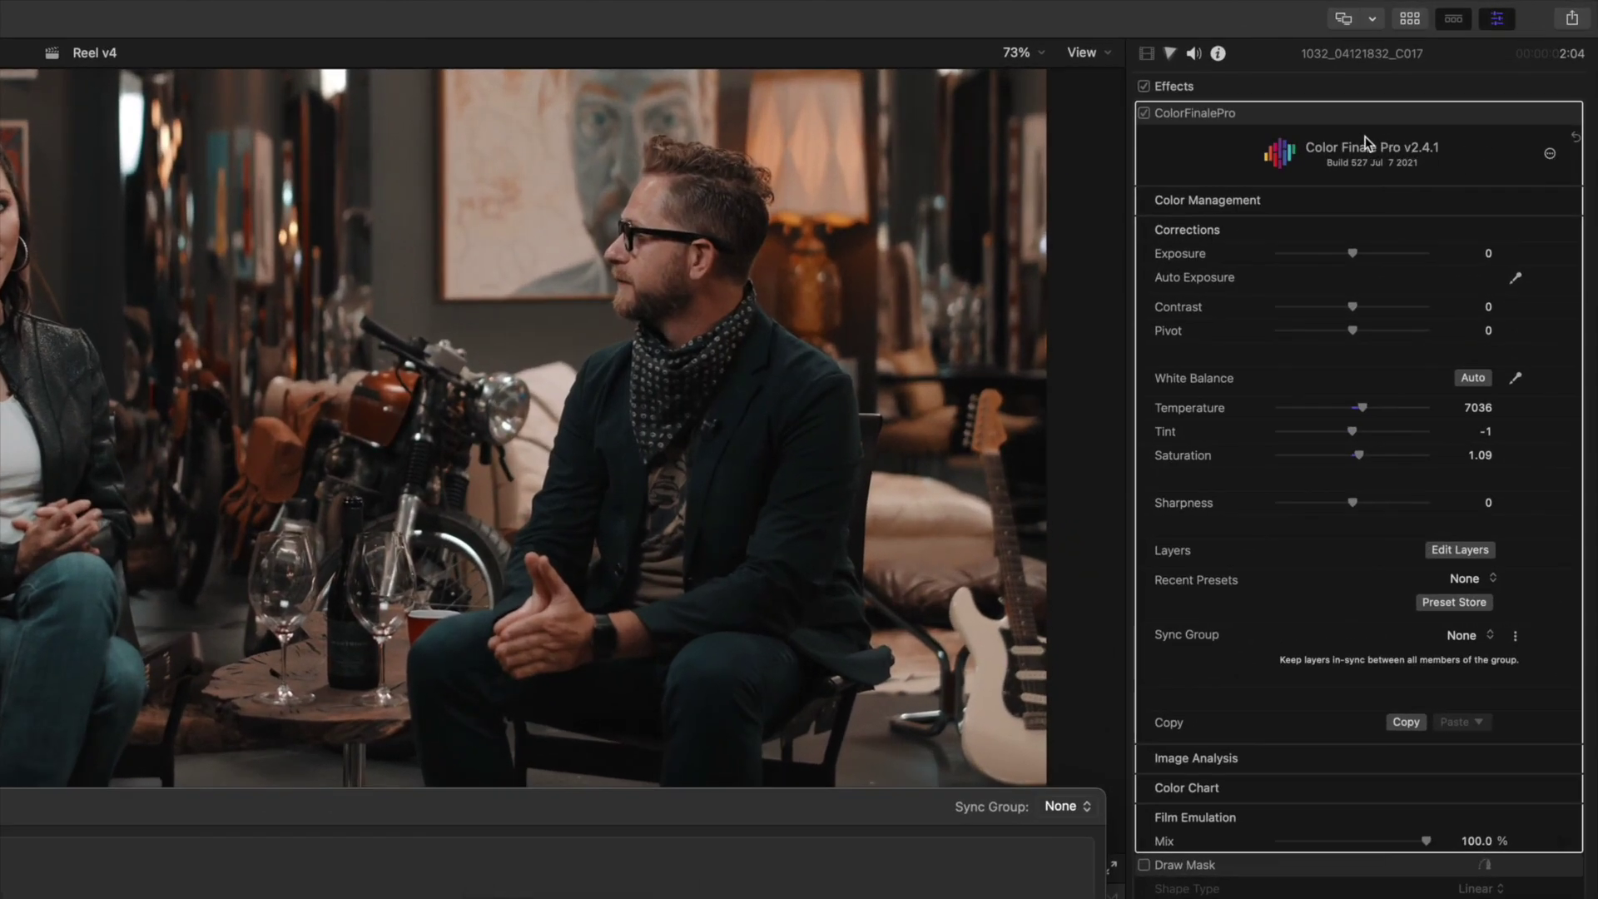
{"action": "left_click", "coordinate": [1550, 153]}
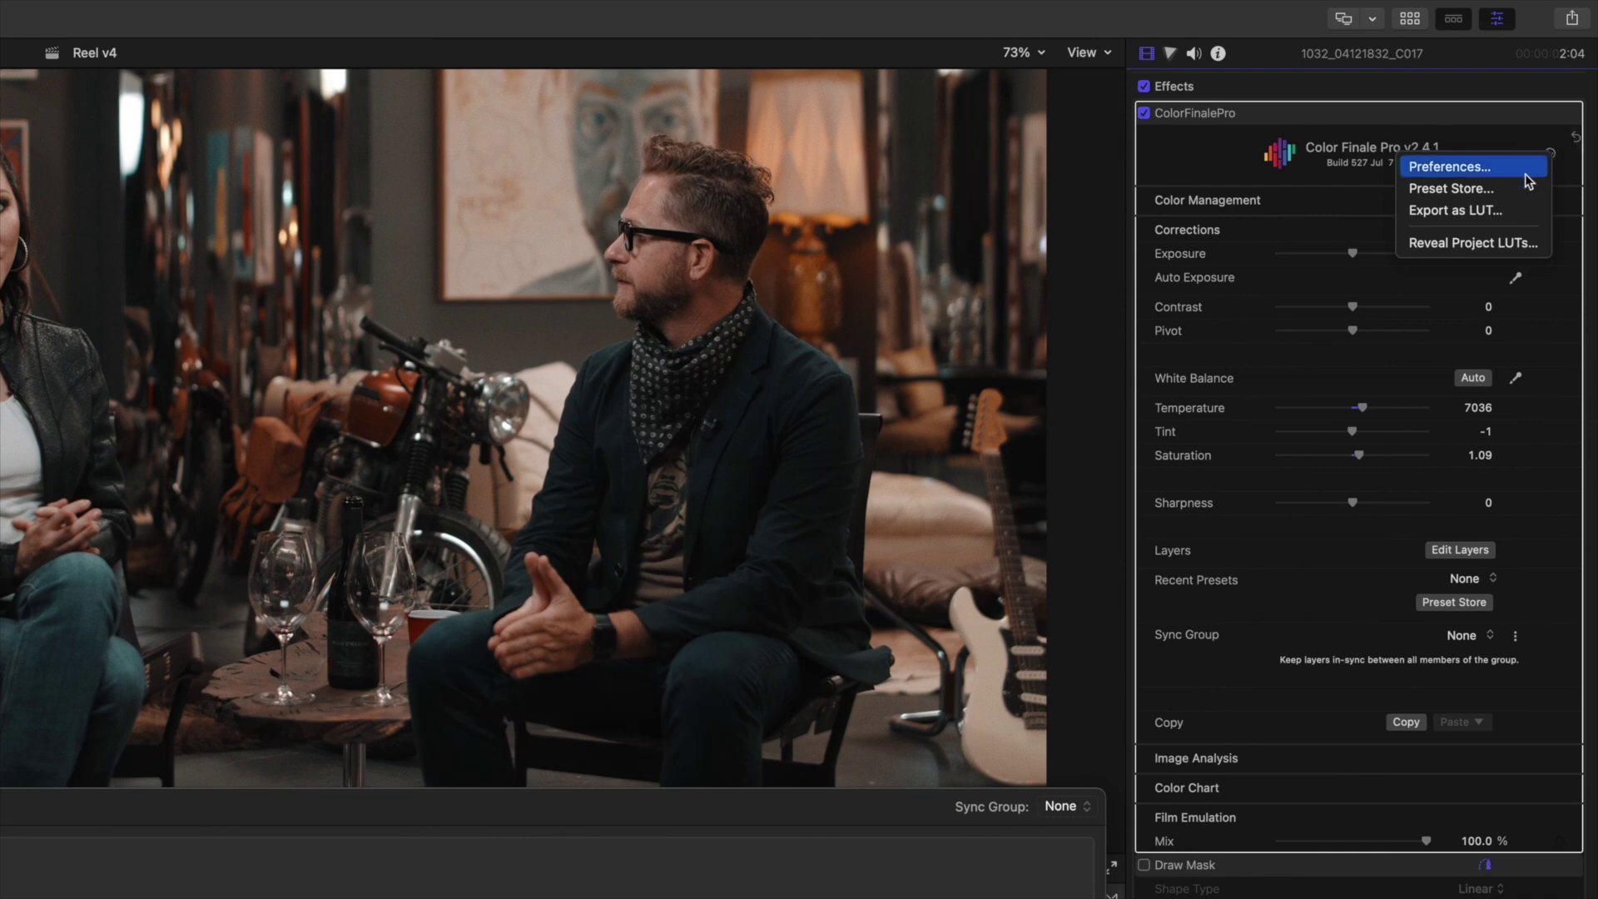
{"action": "left_click", "coordinate": [1470, 172]}
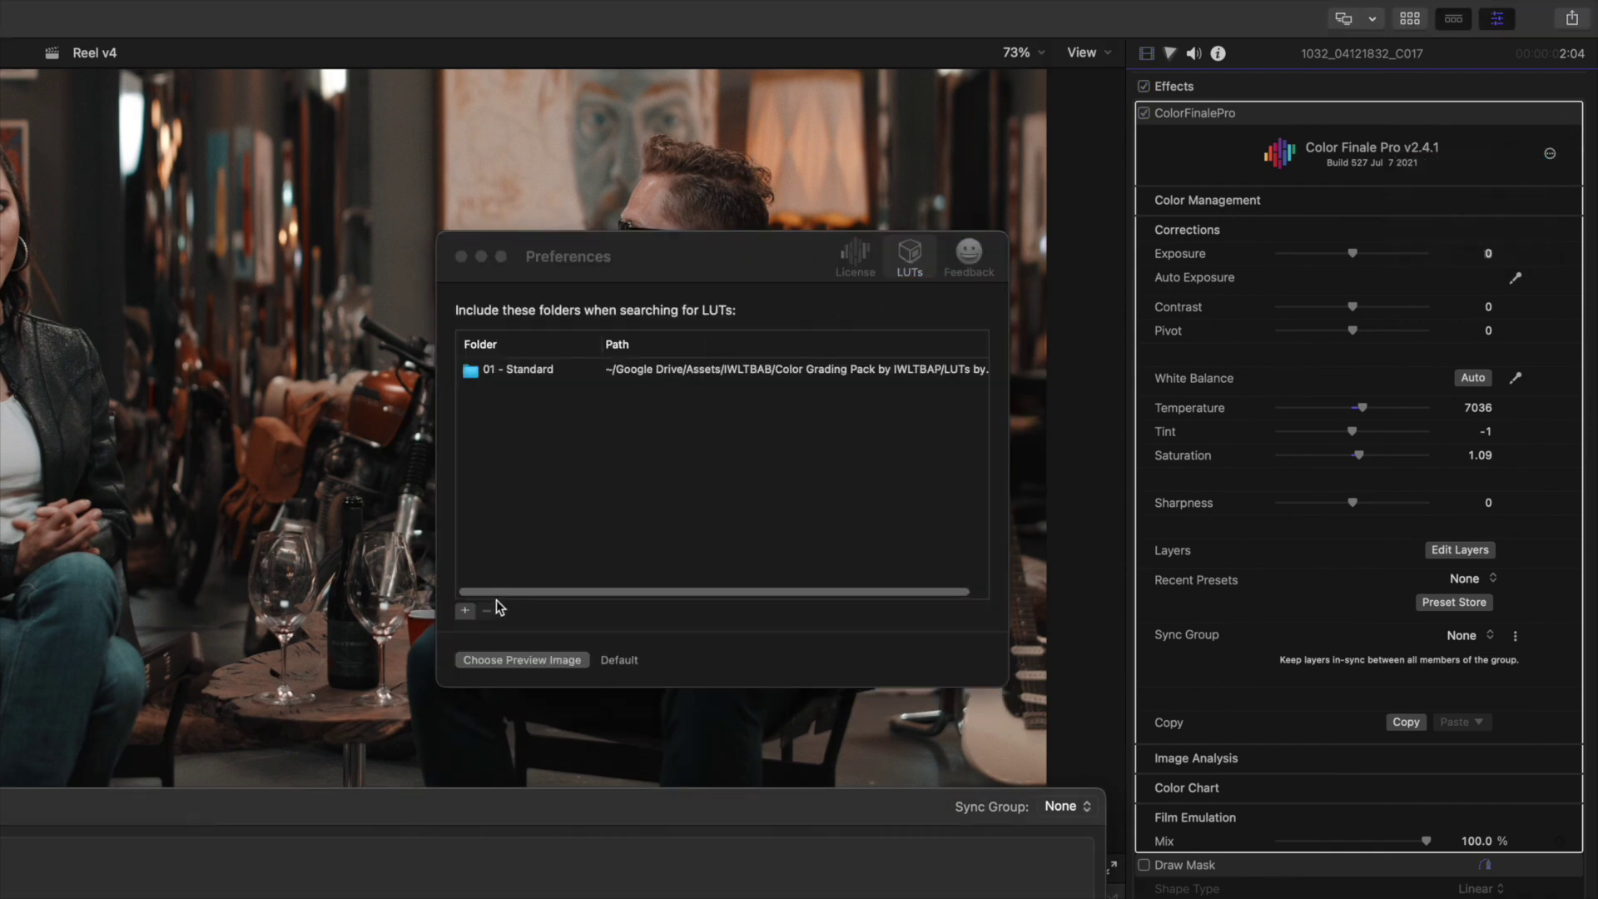
{"action": "left_click", "coordinate": [742, 256]}
{"action": "left_click", "coordinate": [902, 254]}
{"action": "left_click", "coordinate": [466, 611]}
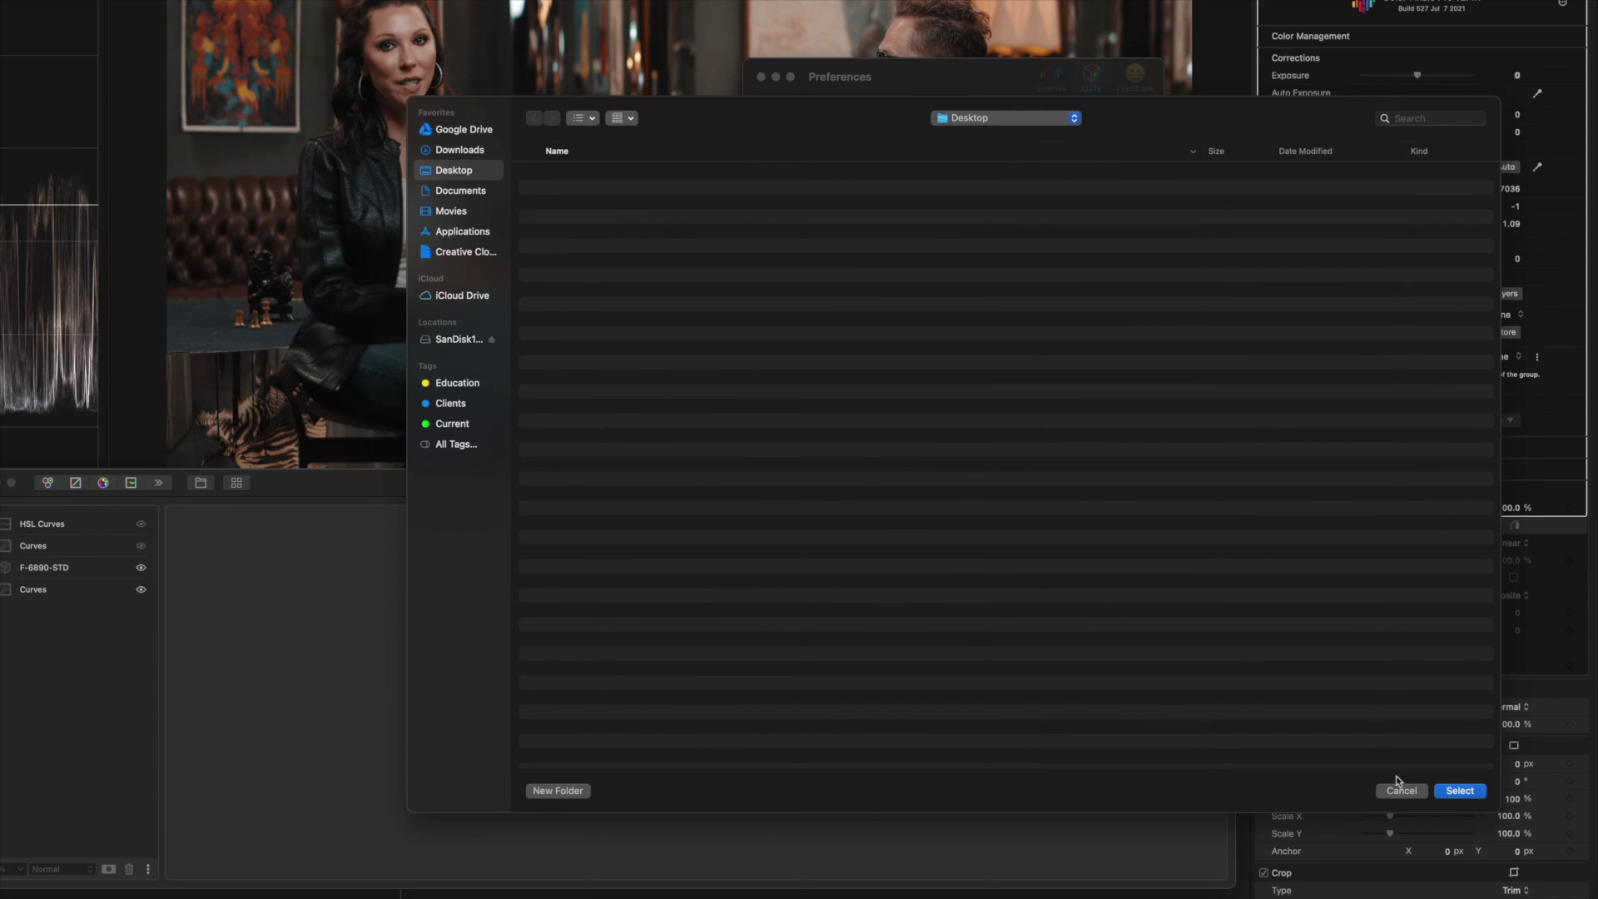
{"action": "left_click", "coordinate": [1402, 790]}
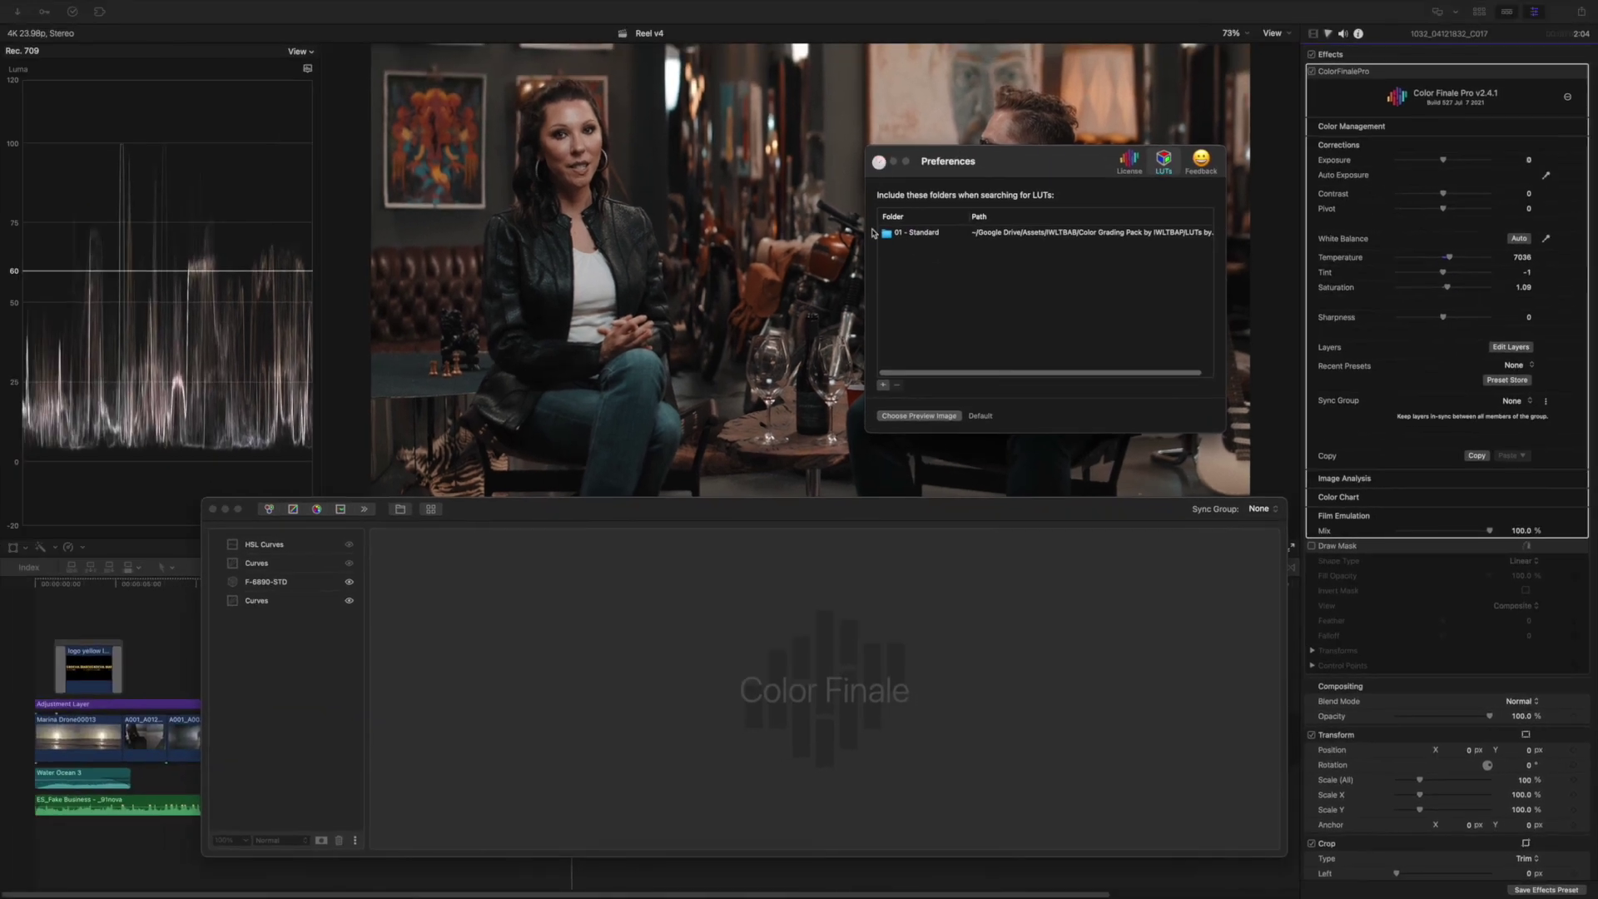
- Close the Preferences and dismiss the LUT browser without applying a LUT
{"action": "key", "text": "super+w"}
{"action": "left_click", "coordinate": [432, 511]}
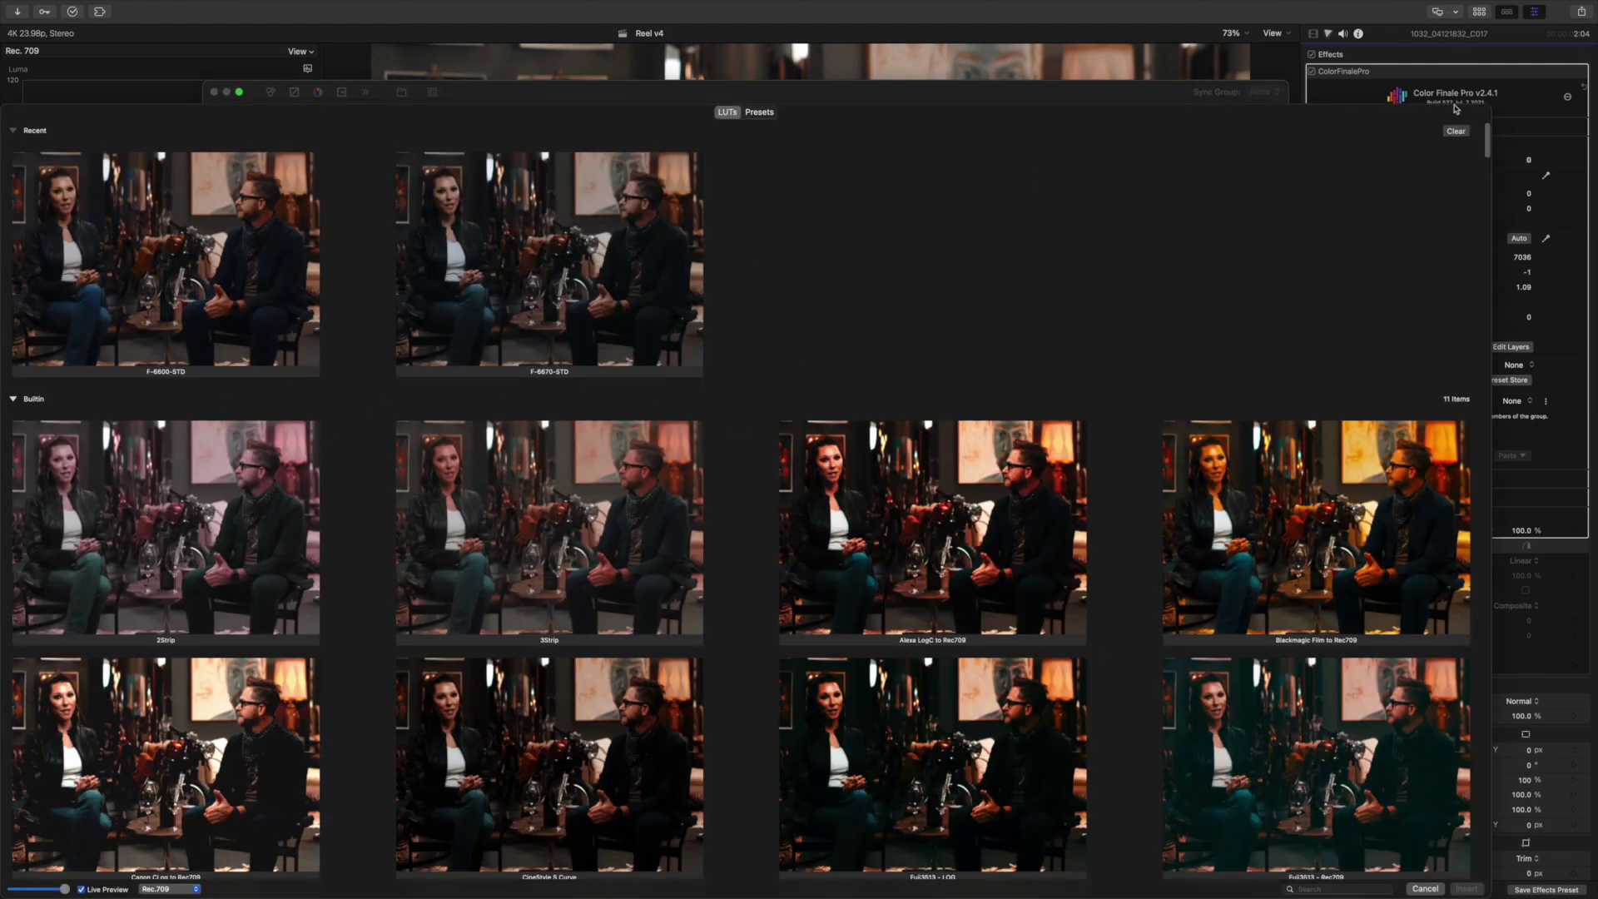
{"action": "left_click", "coordinate": [1424, 889]}
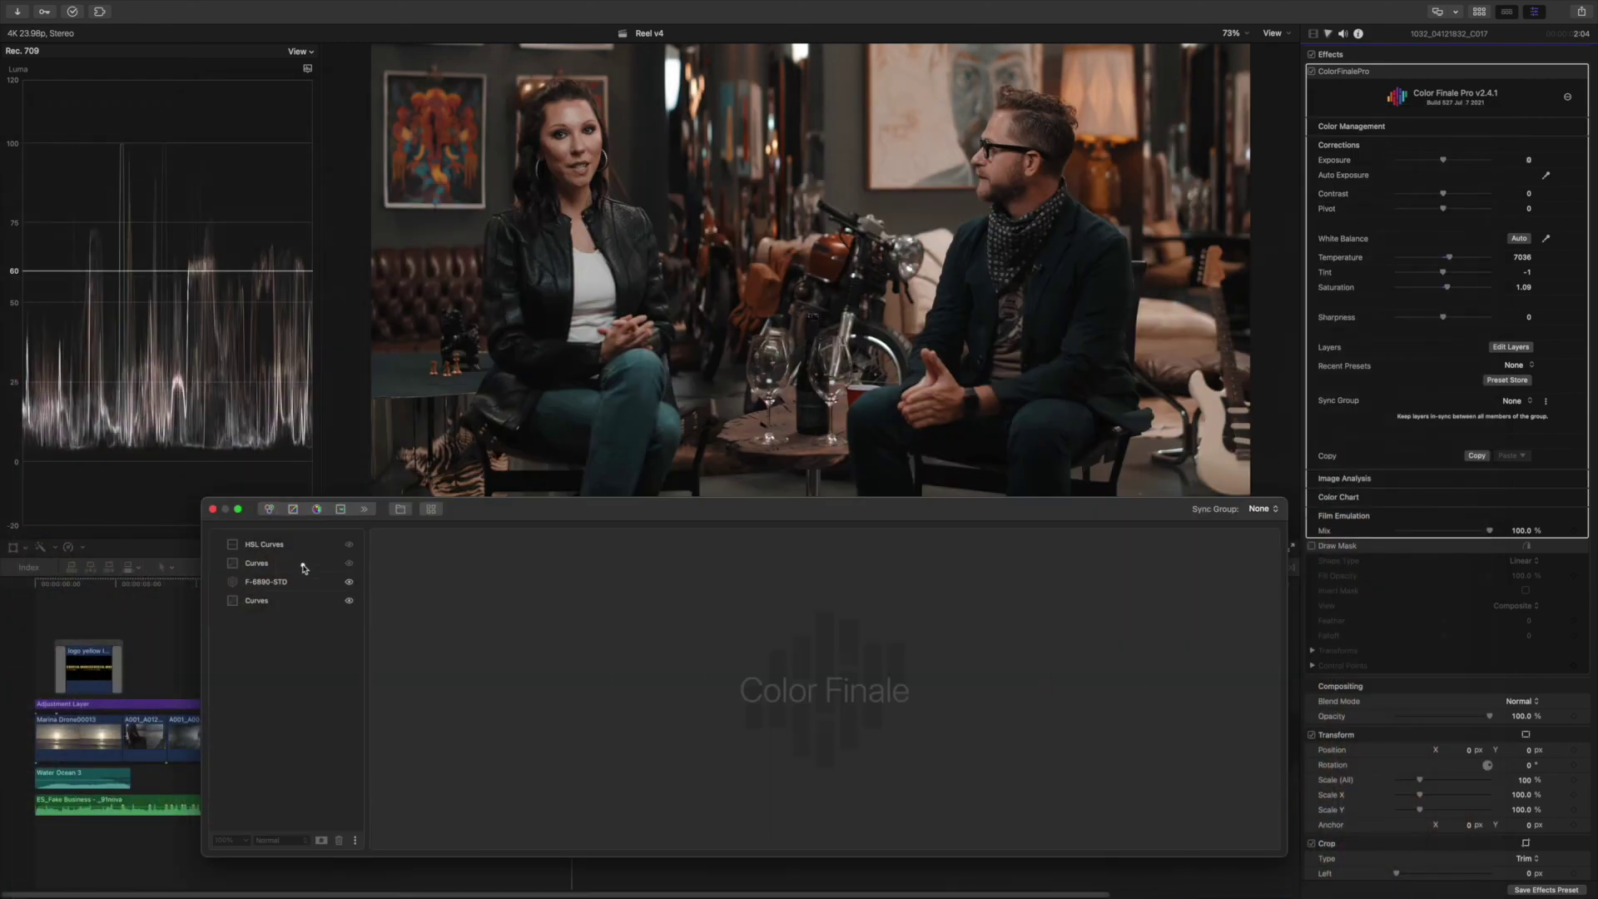
- Review the Curves and HSL Curves Sat vs Luma graphs, then close the layers window
{"action": "left_click", "coordinate": [309, 566]}
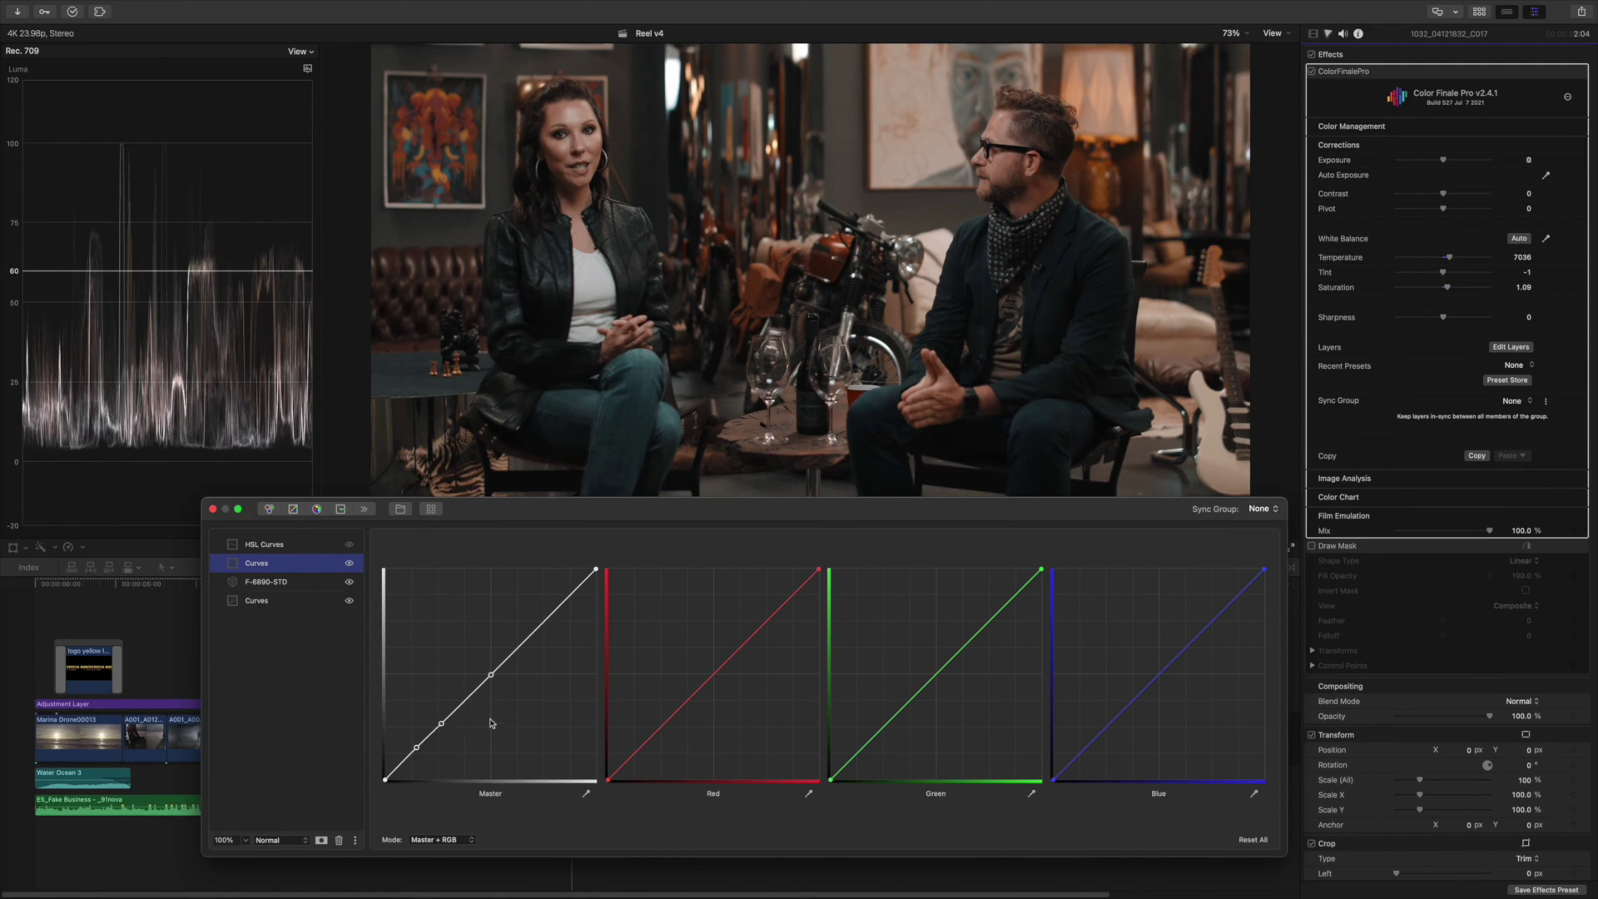
{"action": "left_click", "coordinate": [347, 545]}
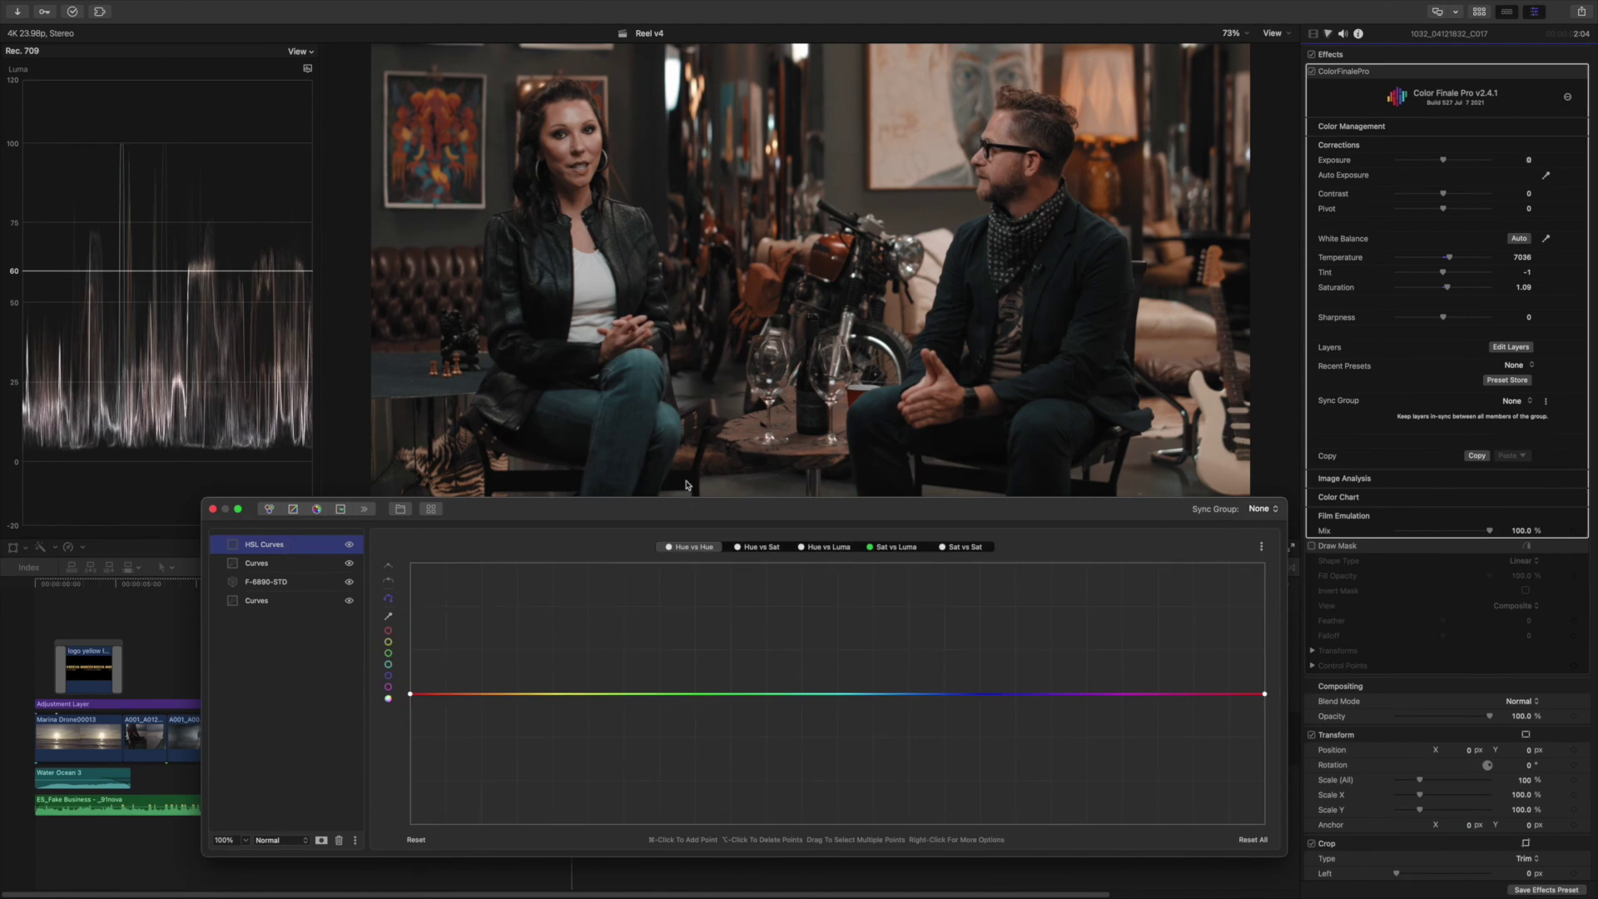
{"action": "left_click", "coordinate": [897, 546]}
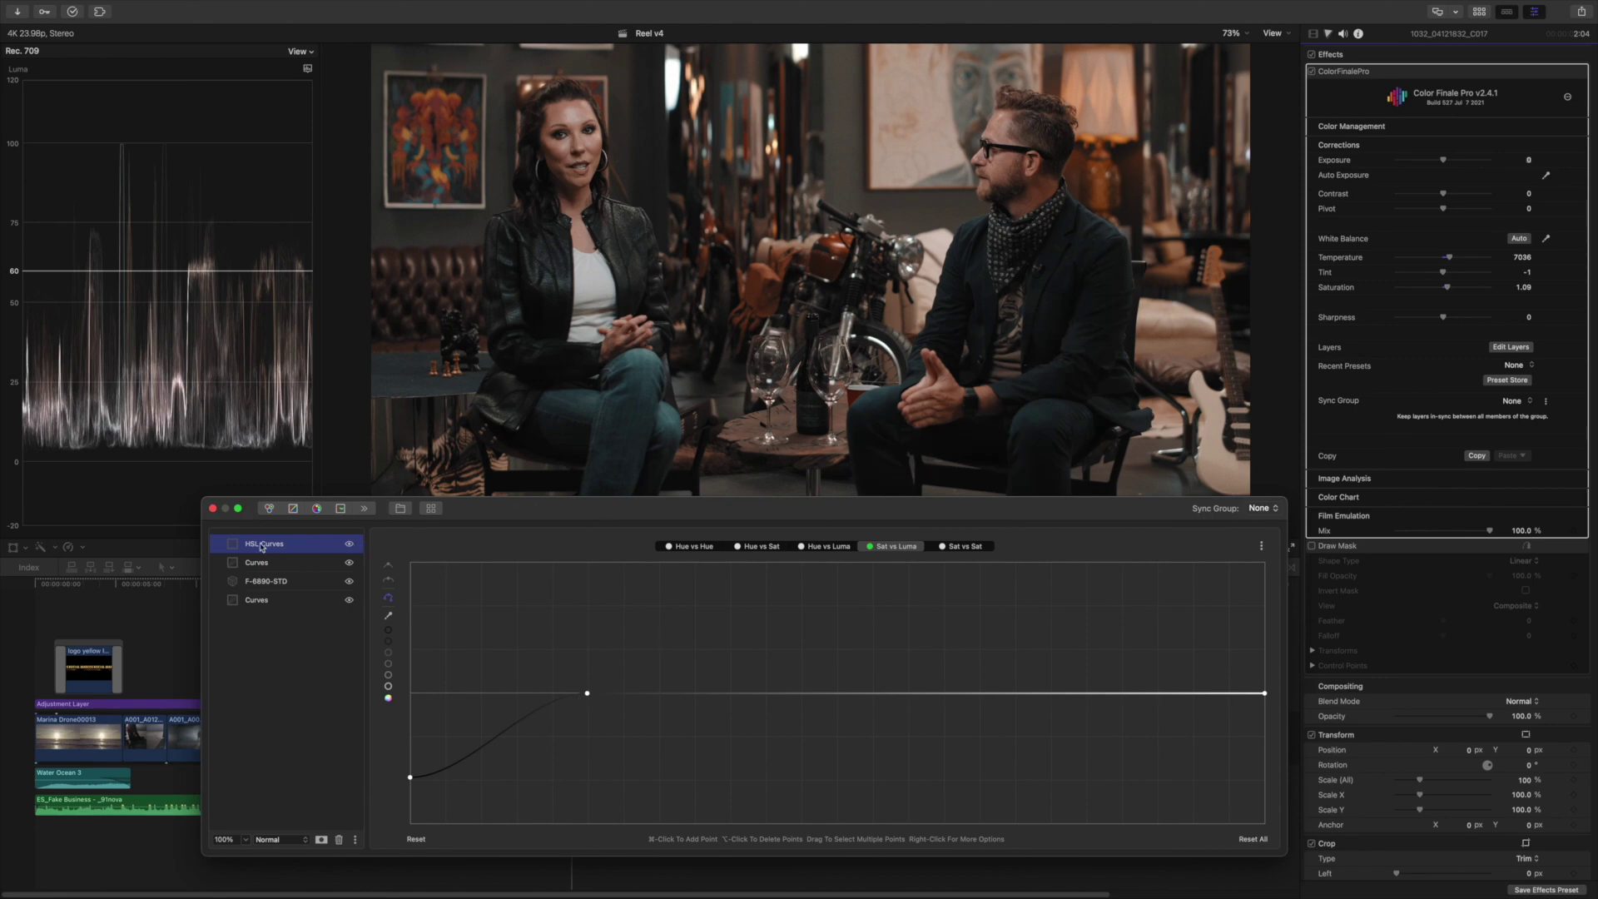
{"action": "left_click", "coordinate": [212, 509]}
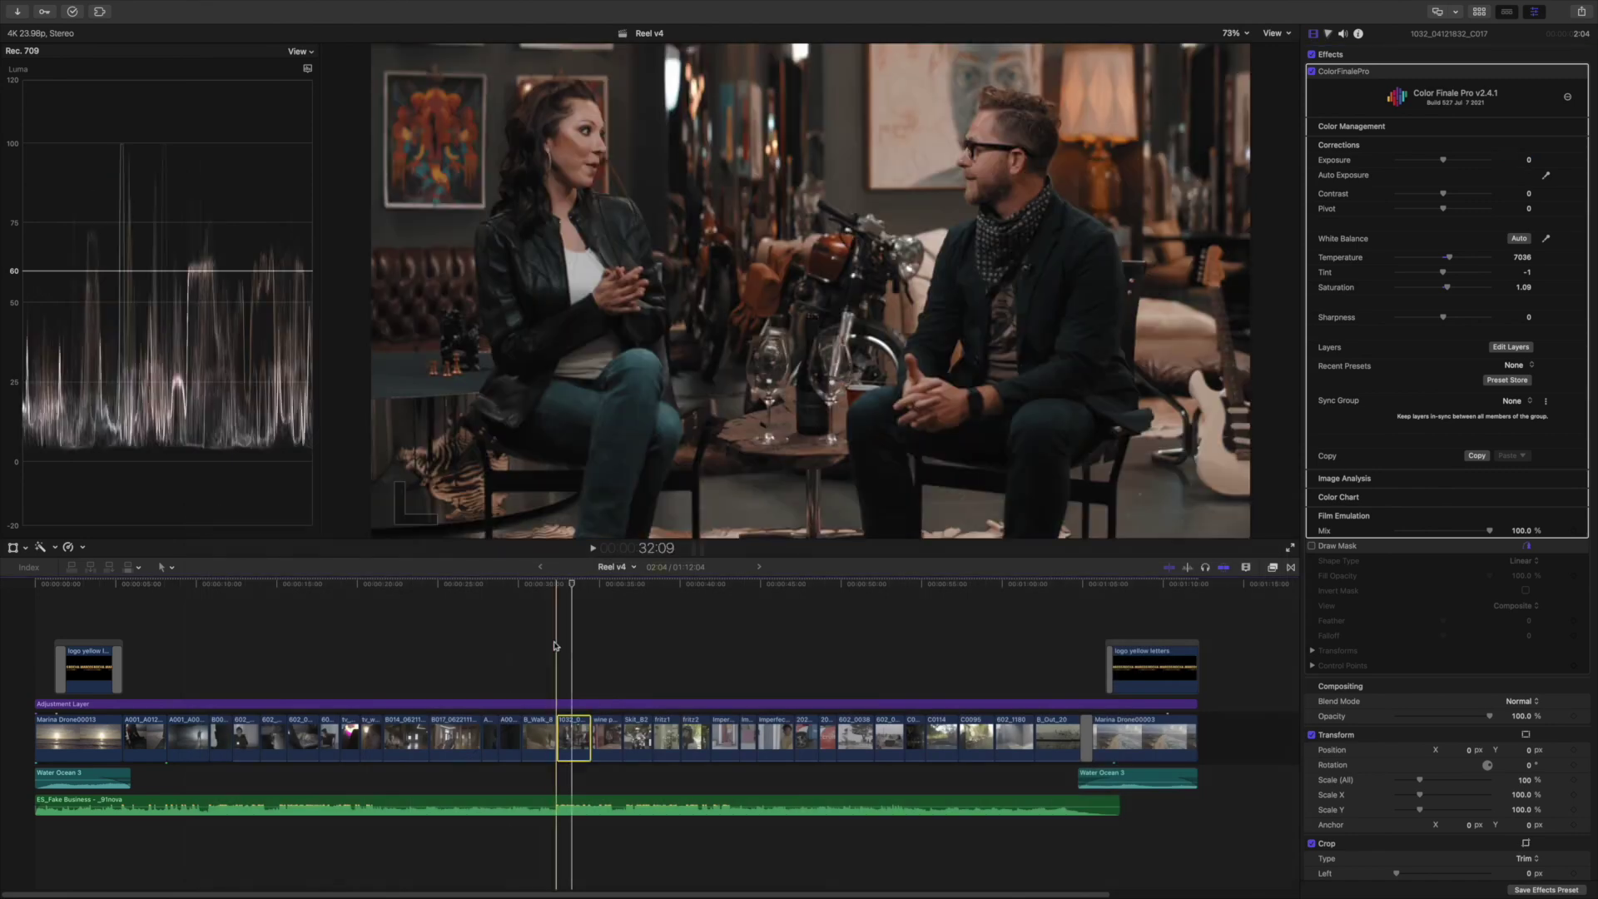
{"action": "left_click", "coordinate": [567, 609]}
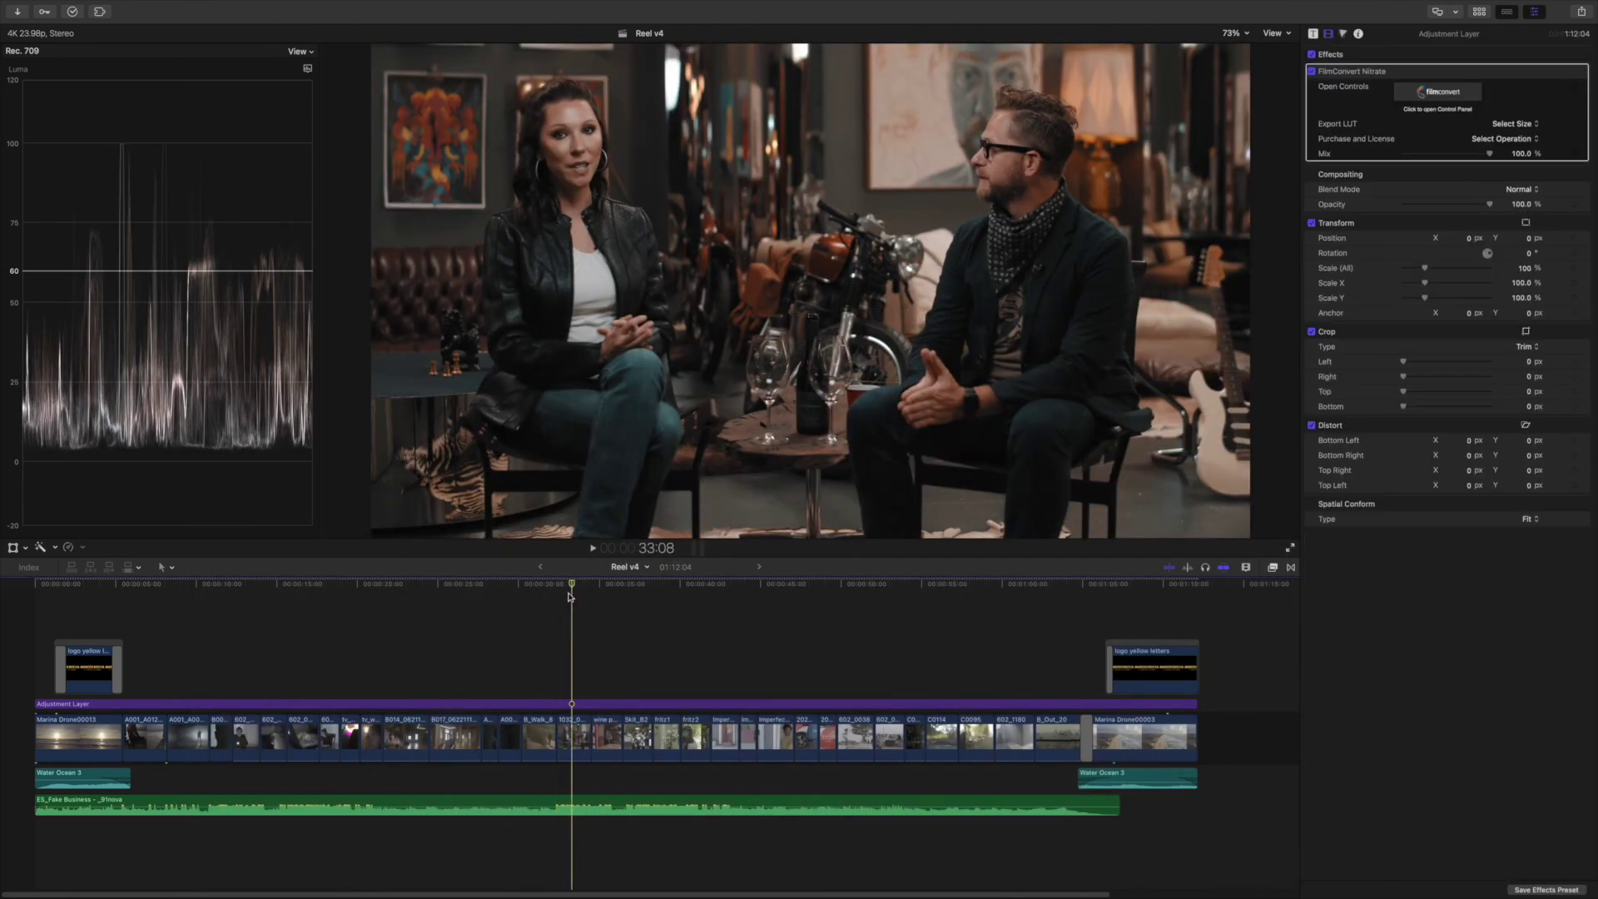
{"action": "left_click", "coordinate": [573, 737]}
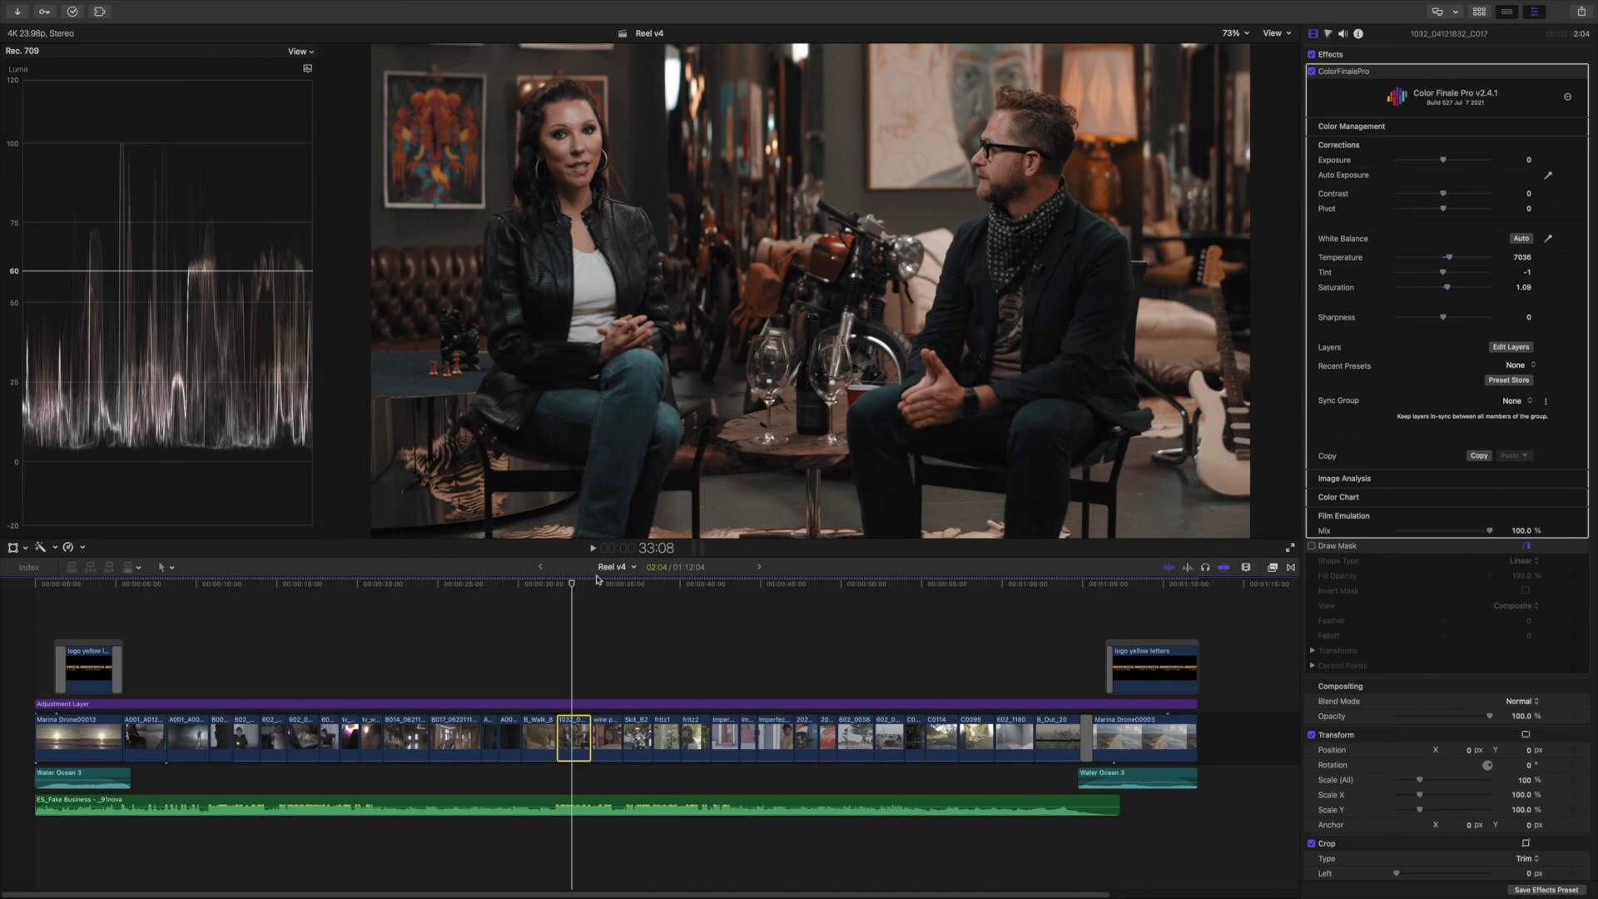
- Reopen the clip's Color Finale layers and show the F-6890-STD LUT settings with Rec.709 colour space
{"action": "left_click", "coordinate": [1524, 350]}
{"action": "left_click", "coordinate": [275, 604]}
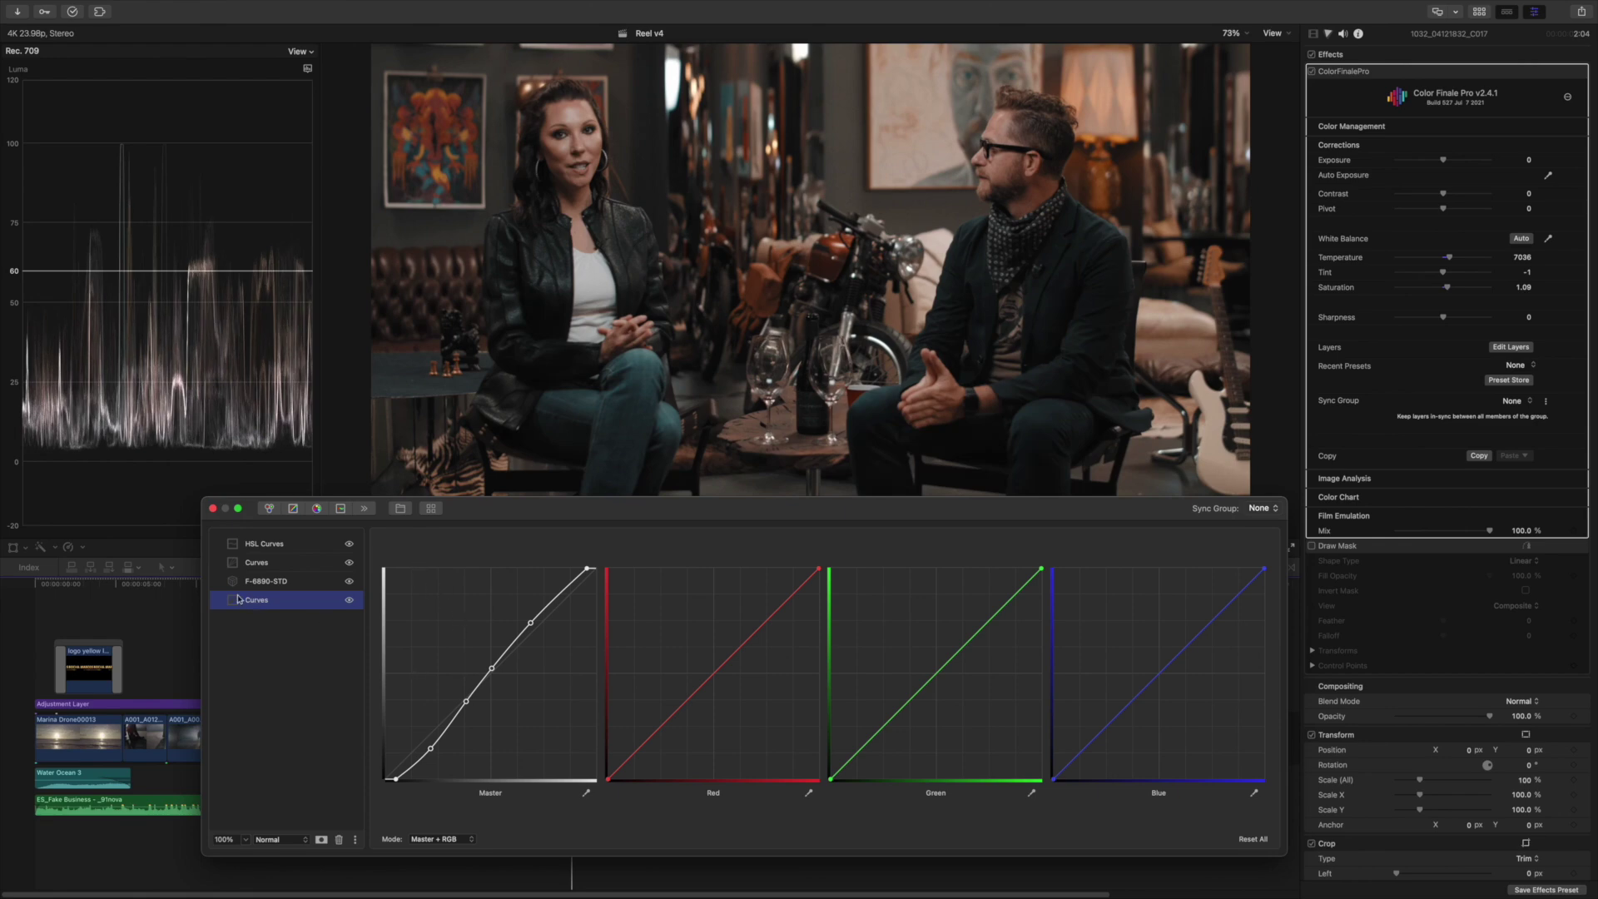
{"action": "double_click", "coordinate": [283, 602]}
{"action": "left_click", "coordinate": [299, 583]}
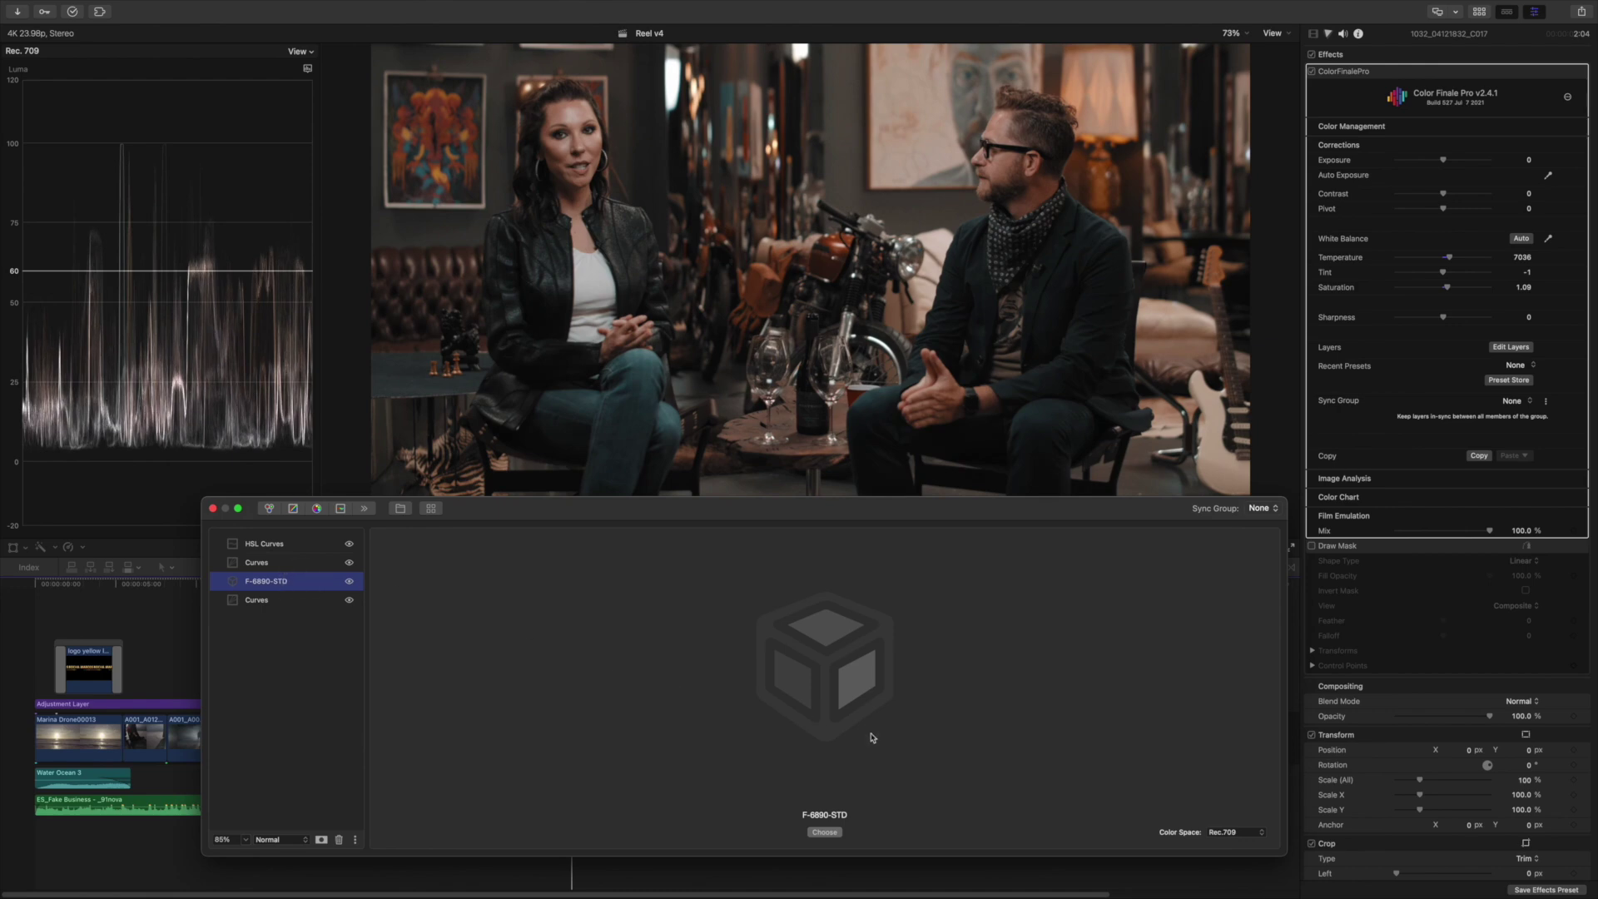